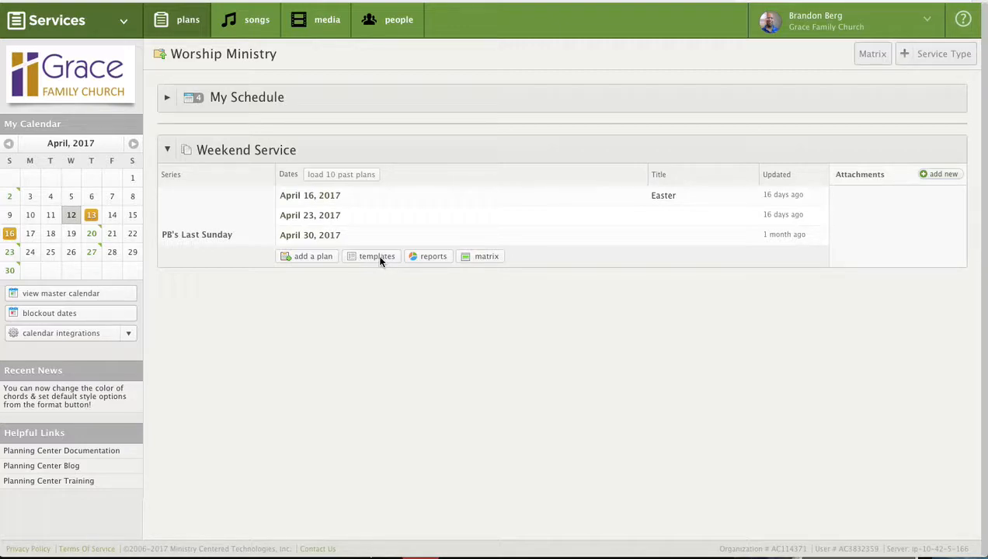
# - Open the "Main Service w/Judah Tribe" template of the Weekend Service for editing
pyautogui.click(380, 260)
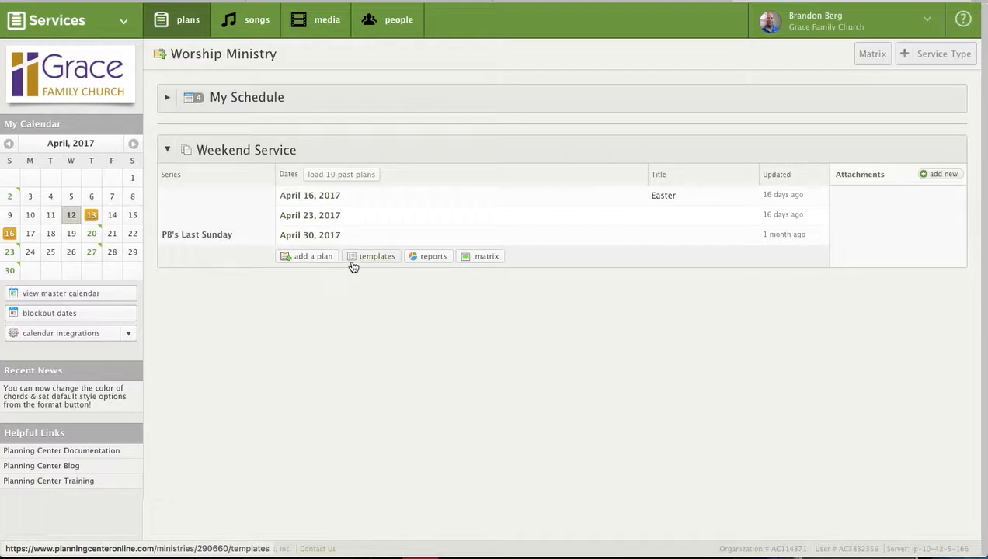
pyautogui.click(373, 259)
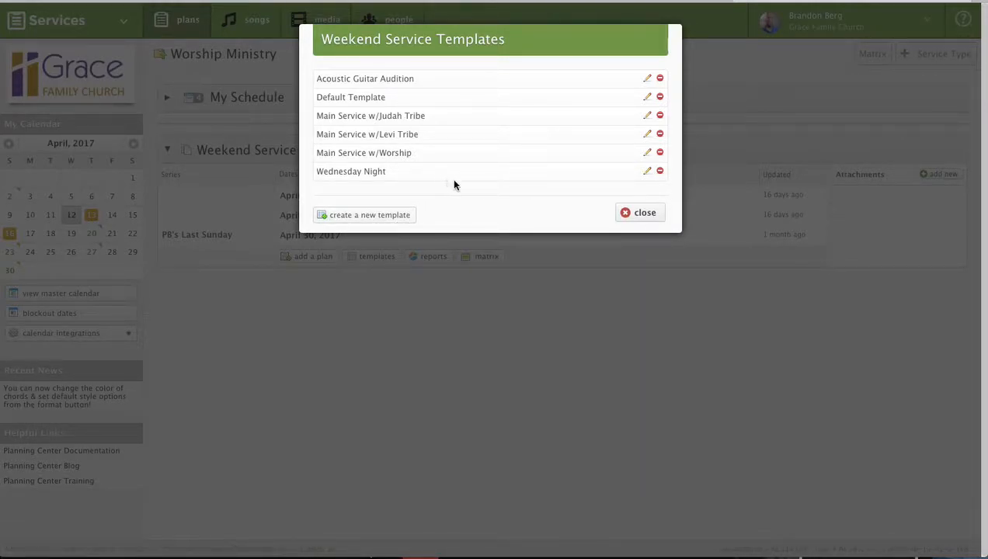
pyautogui.click(646, 117)
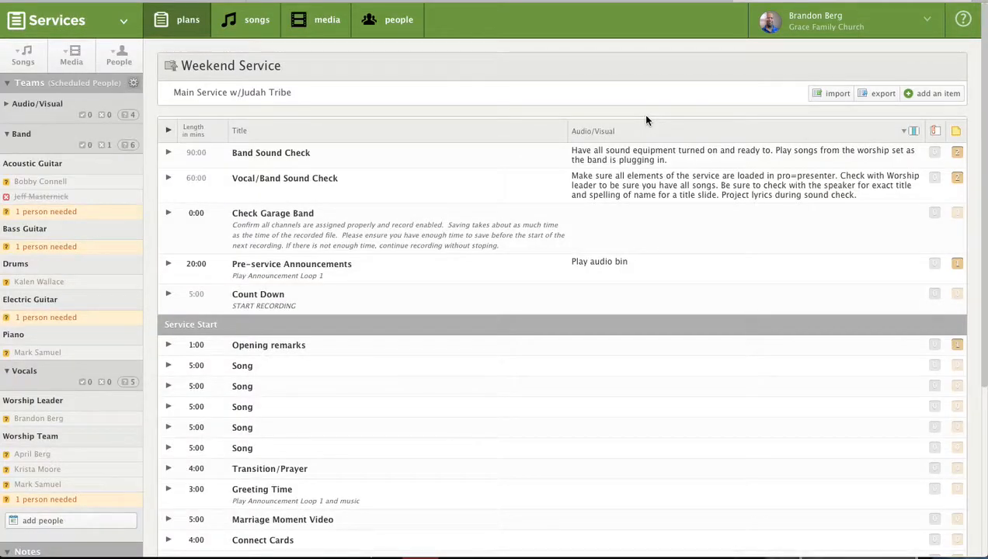
# - Remove the declined person from the Acoustic Guitar position in the Band team
pyautogui.moveTo(108, 212)
pyautogui.scroll(-2, 108, 206)
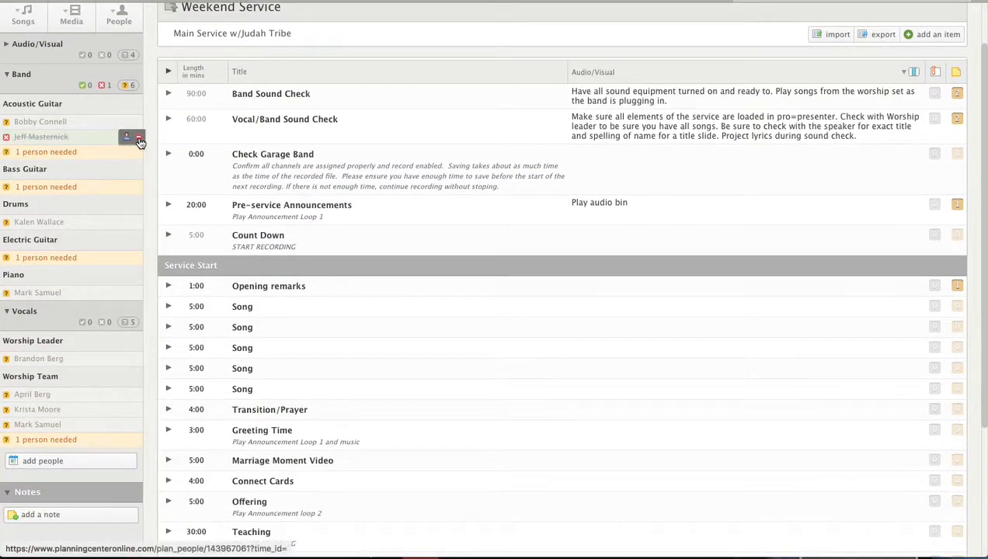
pyautogui.click(139, 140)
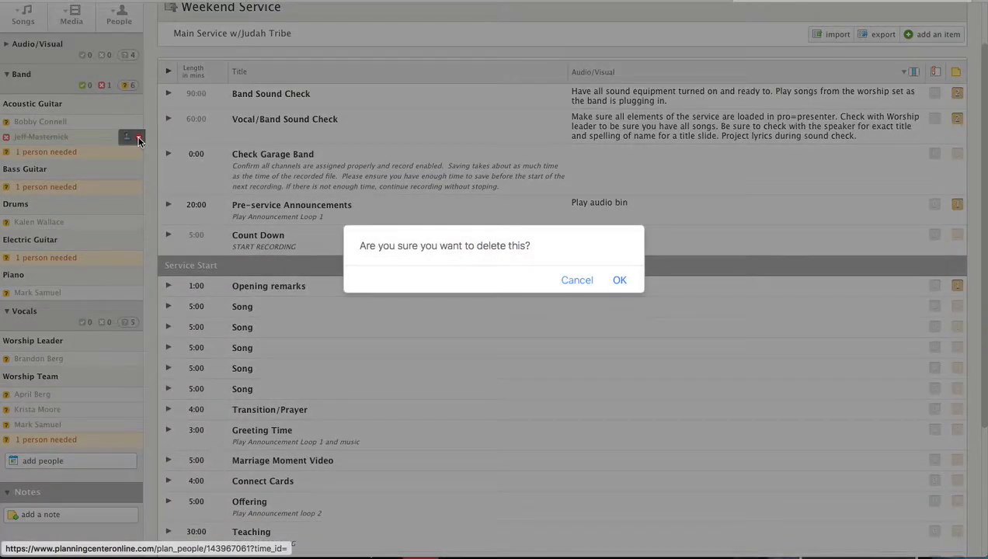
pyautogui.click(621, 281)
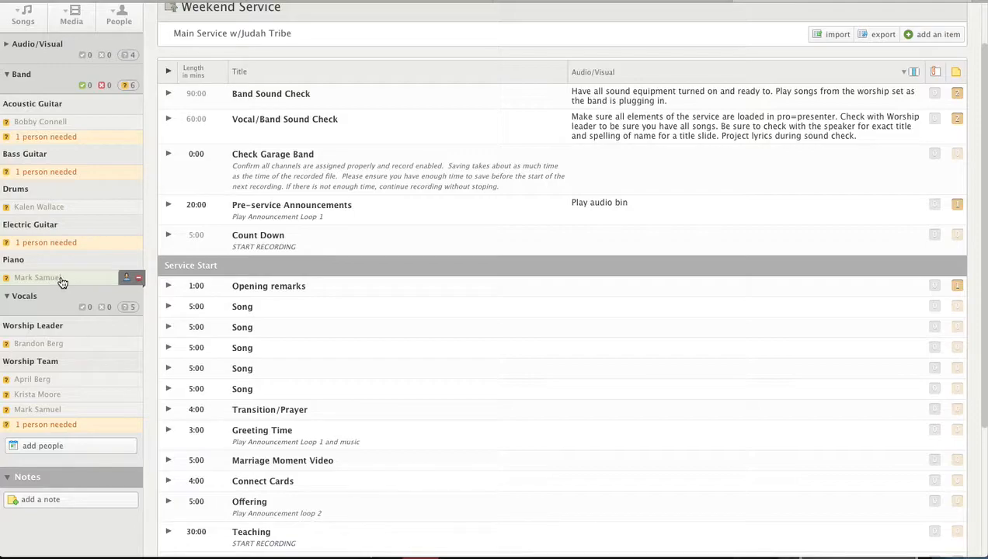
# - Replace the person scheduled as Worship Leader in Vocals with the first candidate listed for that position
pyautogui.moveTo(69, 347)
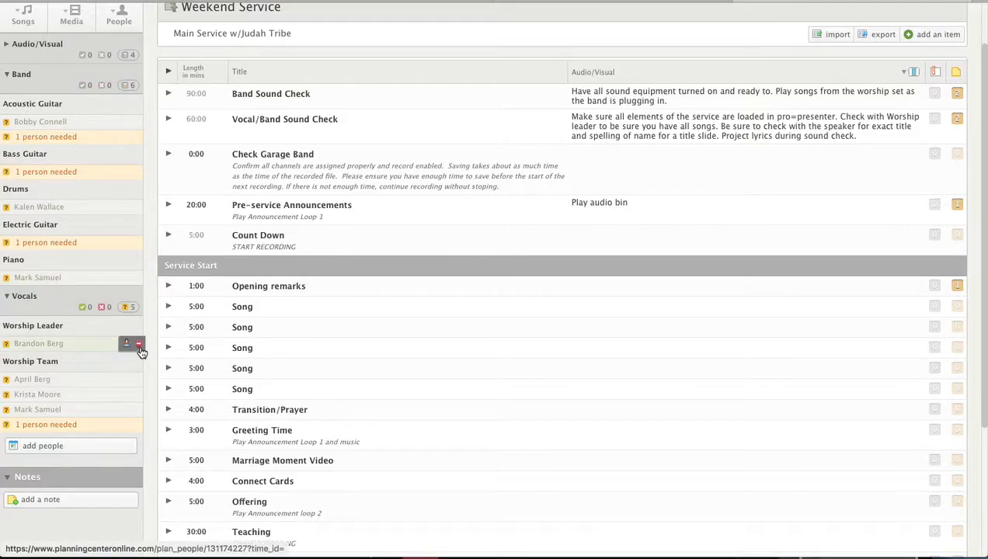
pyautogui.click(138, 345)
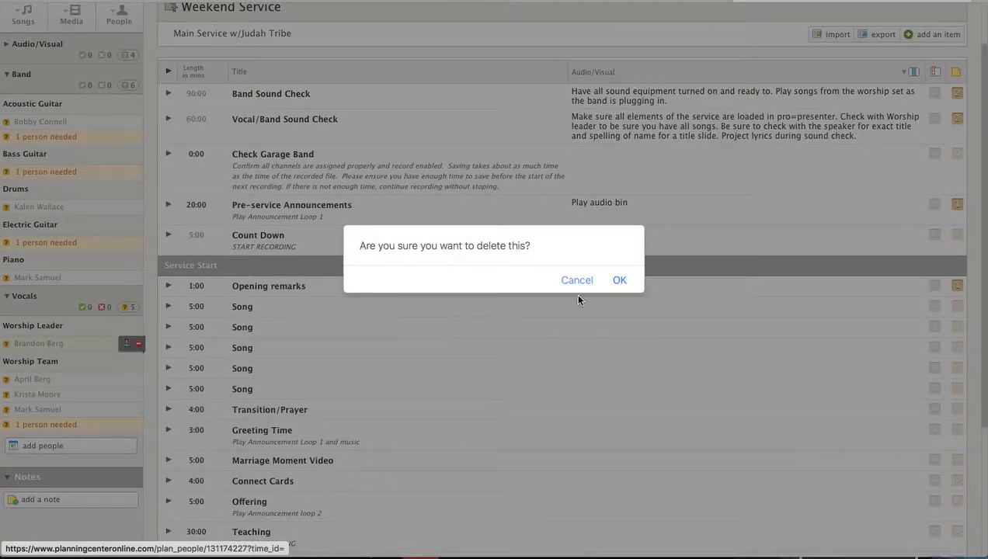
pyautogui.click(619, 280)
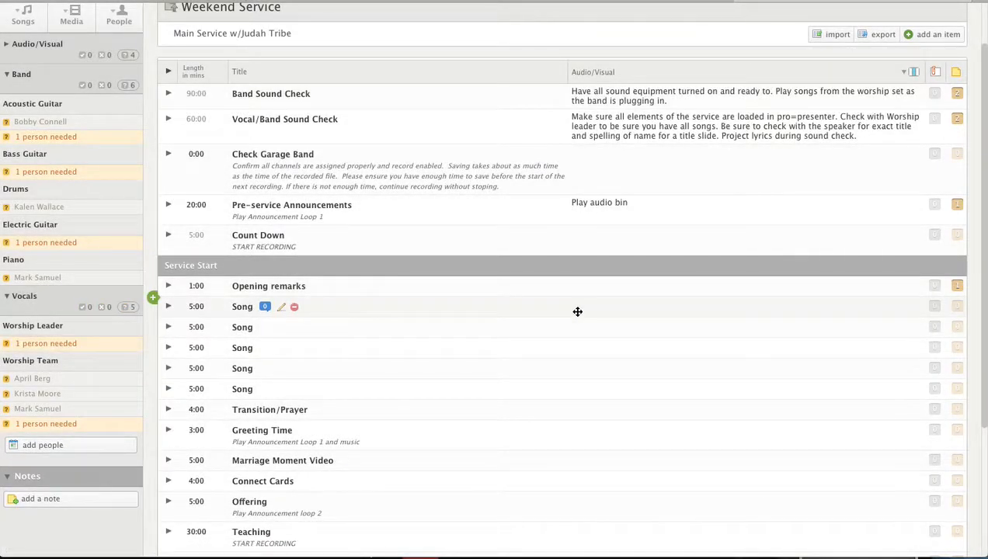
pyautogui.click(64, 343)
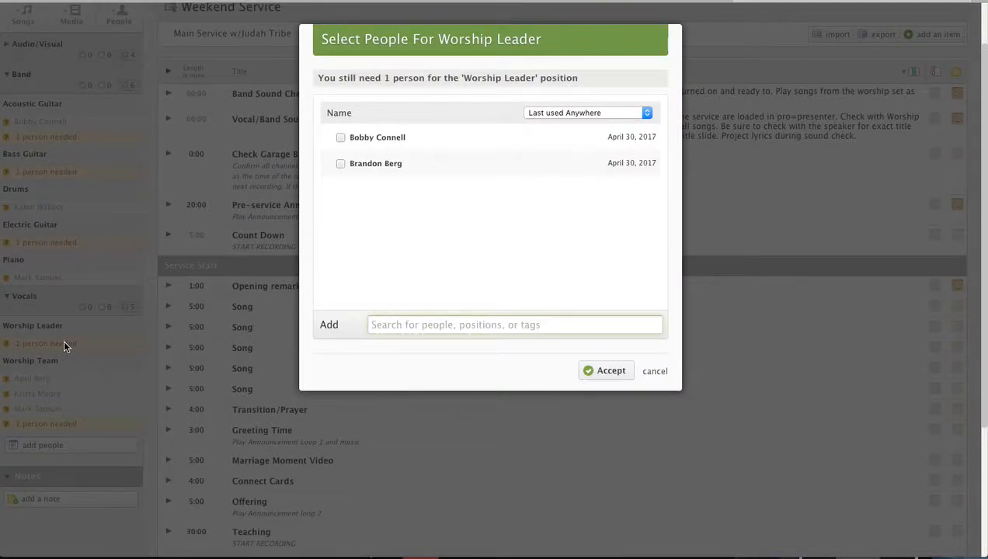
pyautogui.click(341, 140)
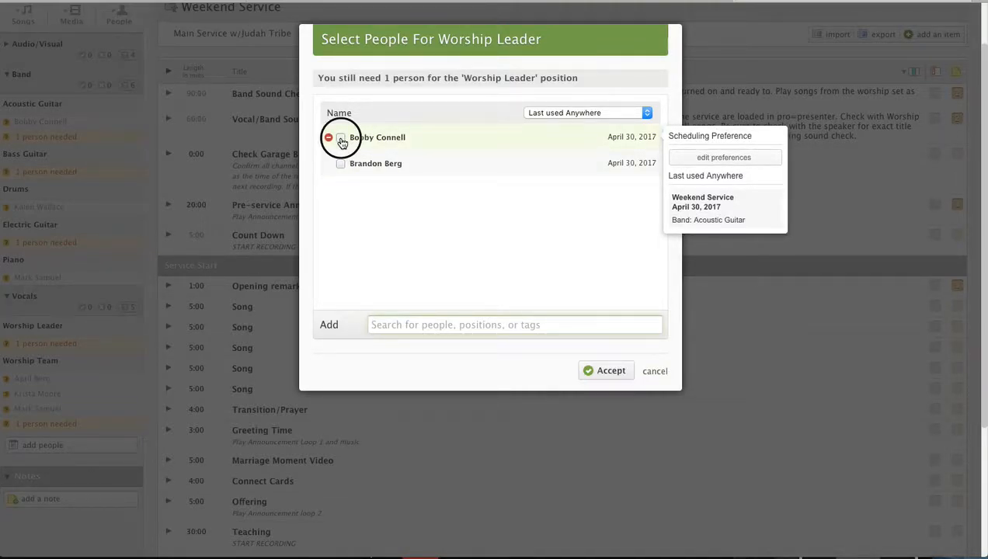
pyautogui.click(597, 373)
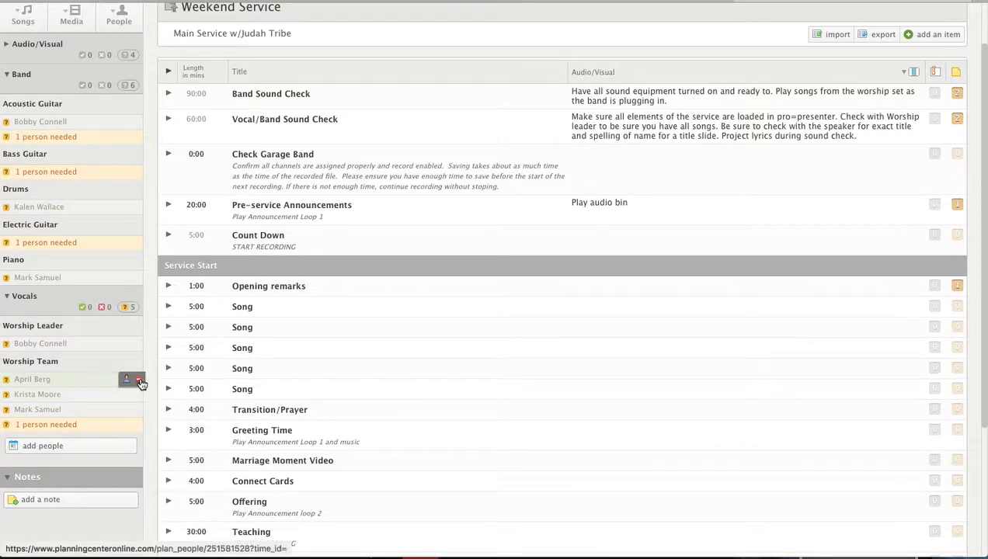
# - Remove the first two people listed under Worship Team in Vocals
pyautogui.click(139, 379)
pyautogui.click(620, 281)
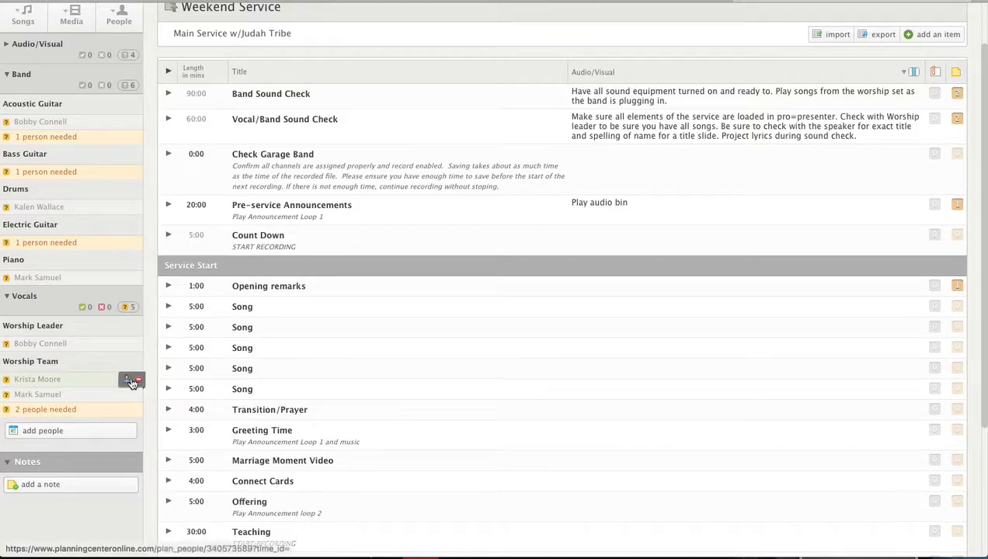
pyautogui.click(139, 379)
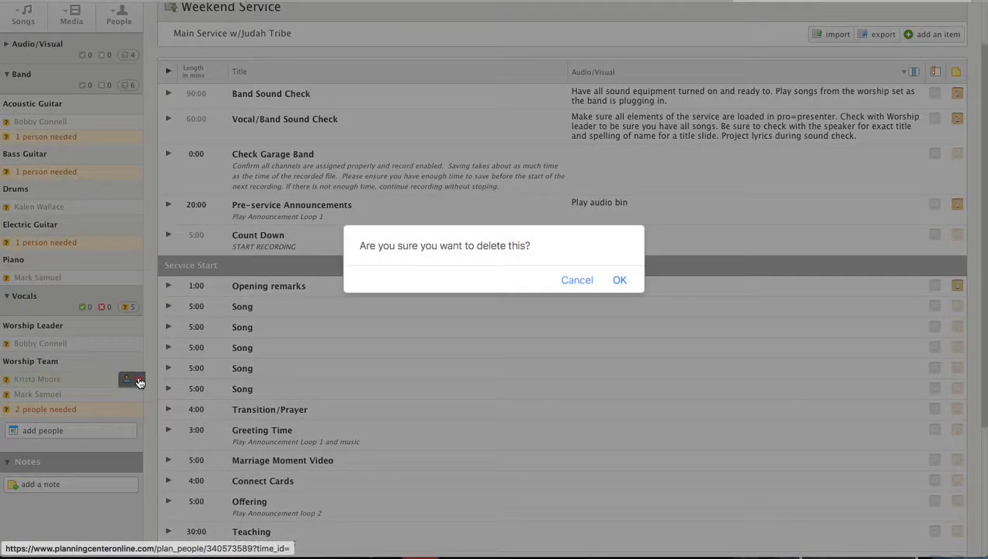
pyautogui.click(620, 281)
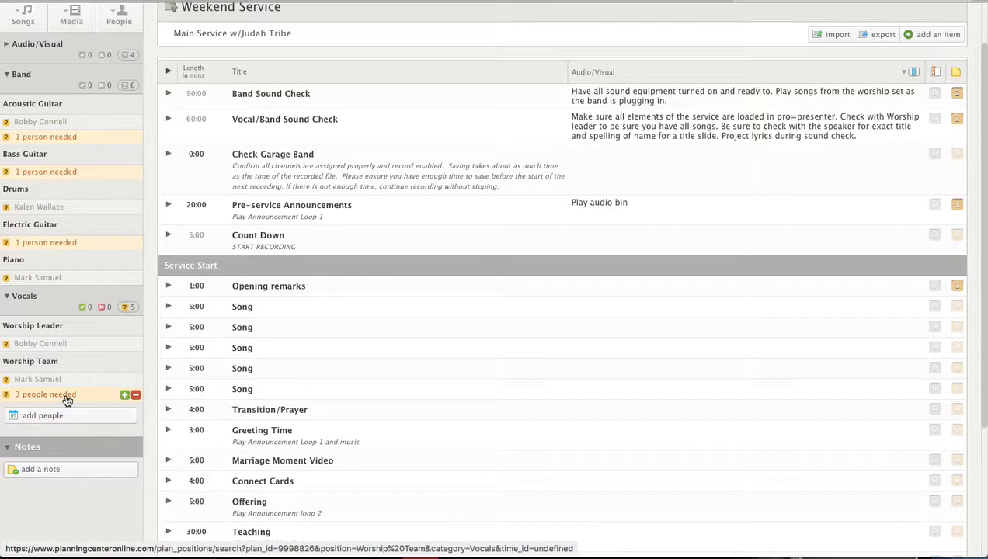
# - Open the candidate list for the open Worship Team positions and examine who is available and when each was last used
pyautogui.scroll(-1, 68, 399)
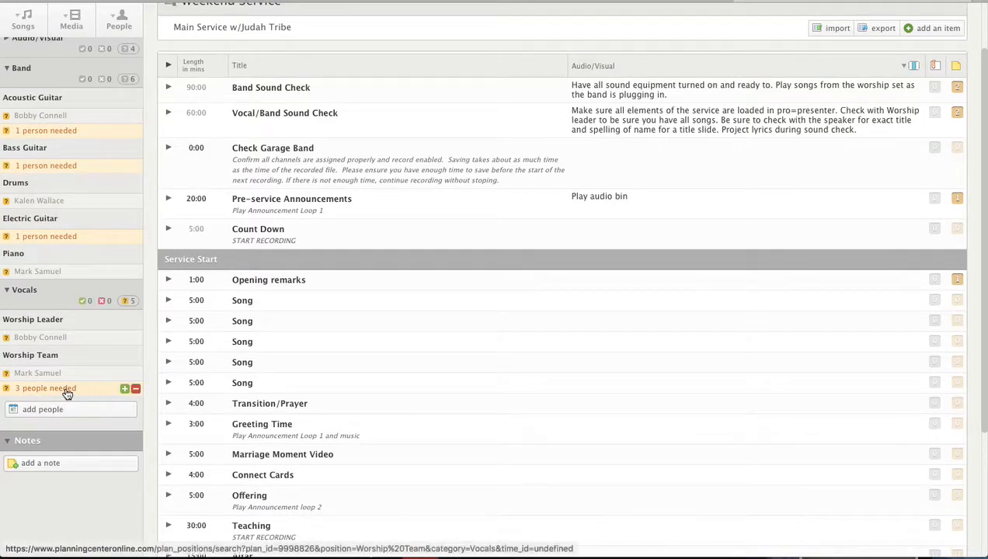
pyautogui.click(67, 393)
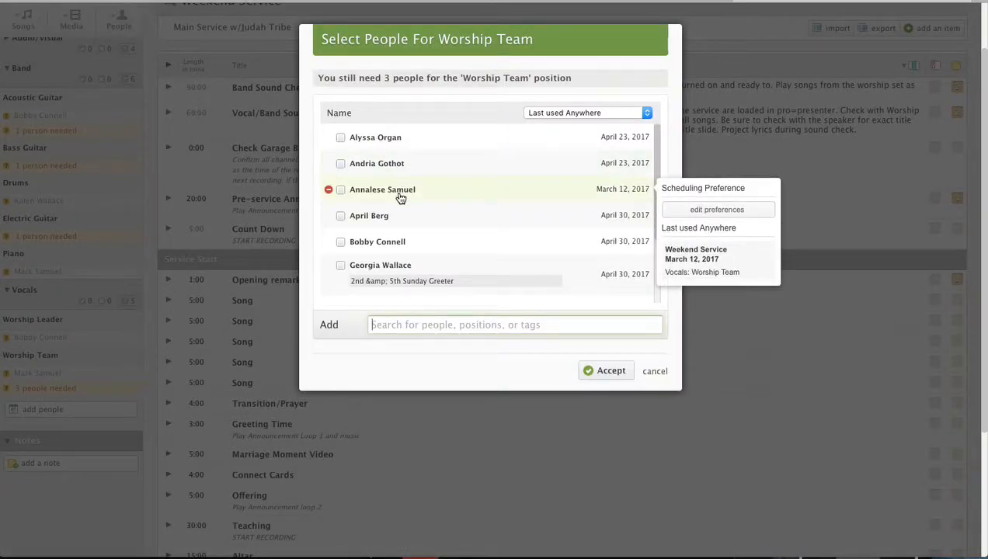
pyautogui.scroll(-3, 399, 198)
pyautogui.scroll(-1, 401, 199)
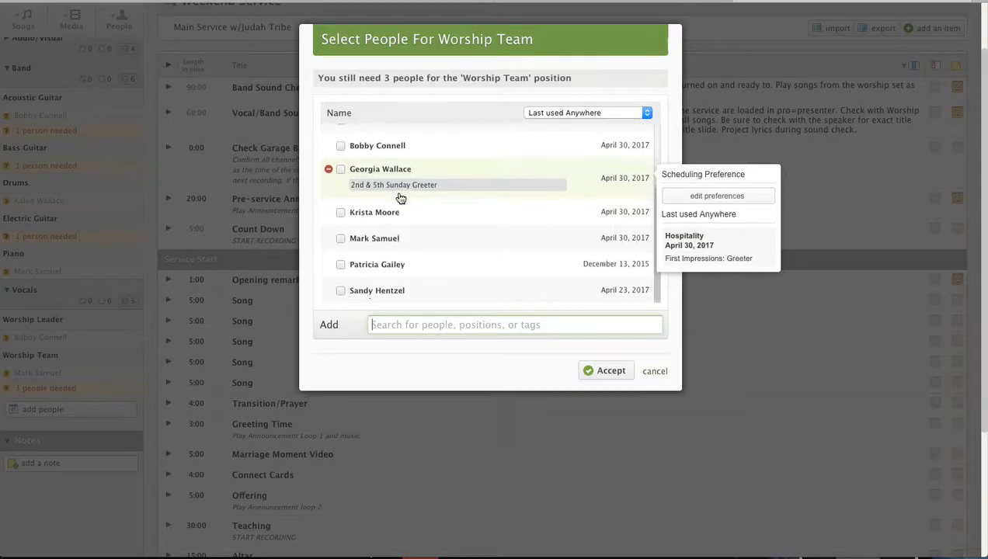
pyautogui.scroll(1, 400, 198)
pyautogui.scroll(-1, 401, 198)
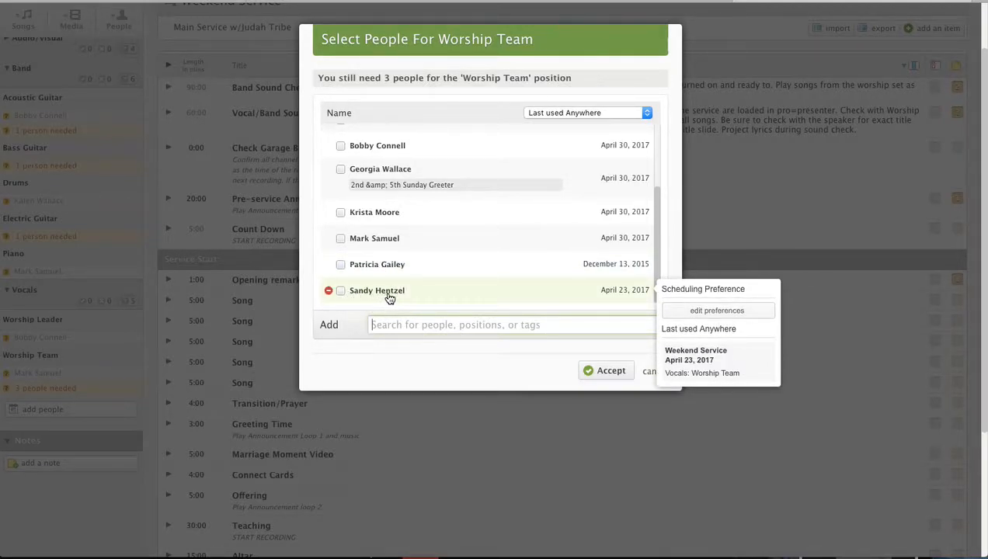
pyautogui.scroll(2, 412, 230)
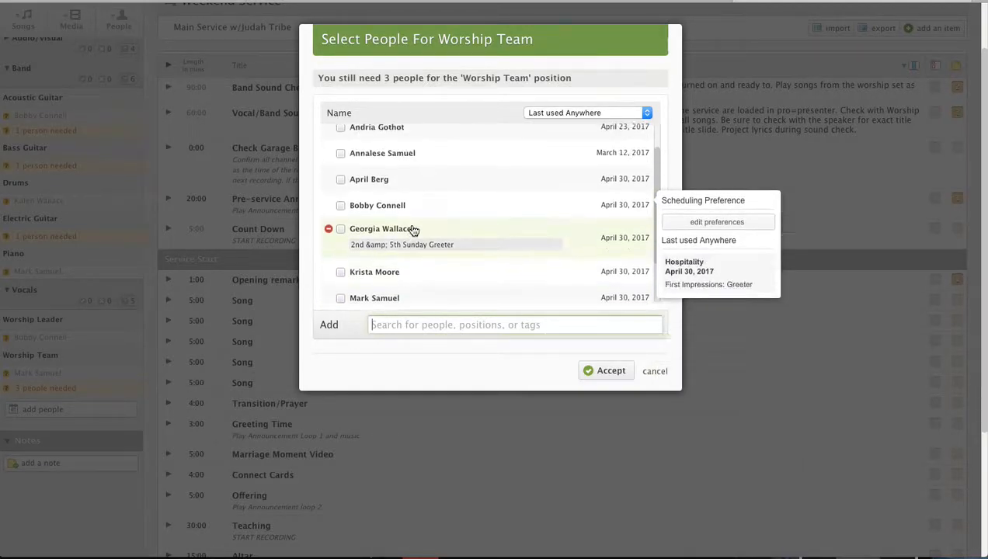
pyautogui.scroll(2, 412, 230)
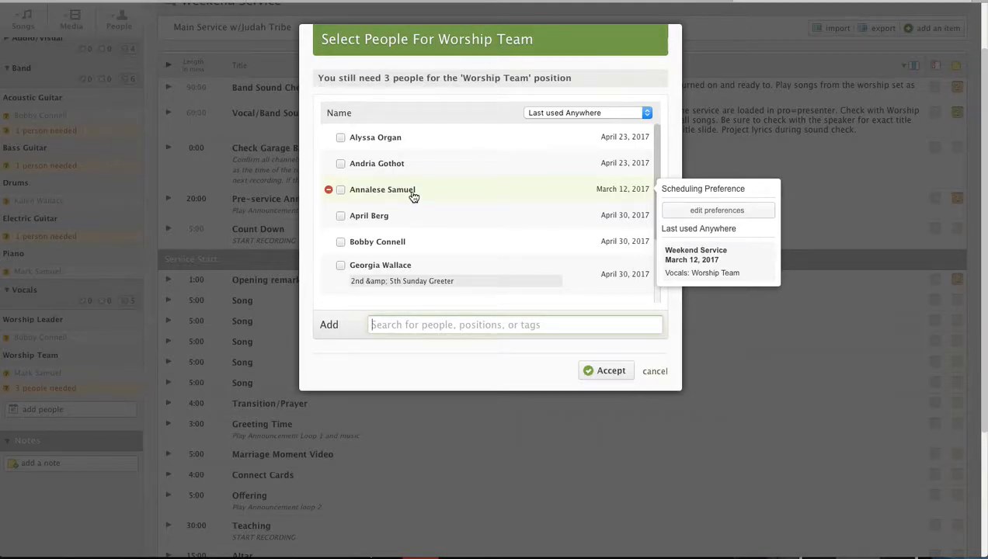
pyautogui.scroll(1, 415, 194)
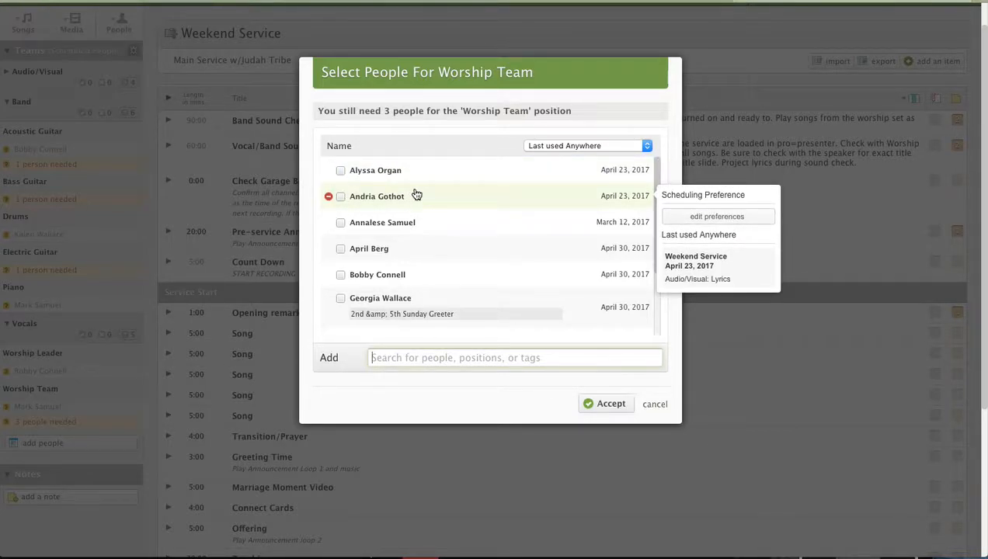
pyautogui.scroll(-4, 434, 253)
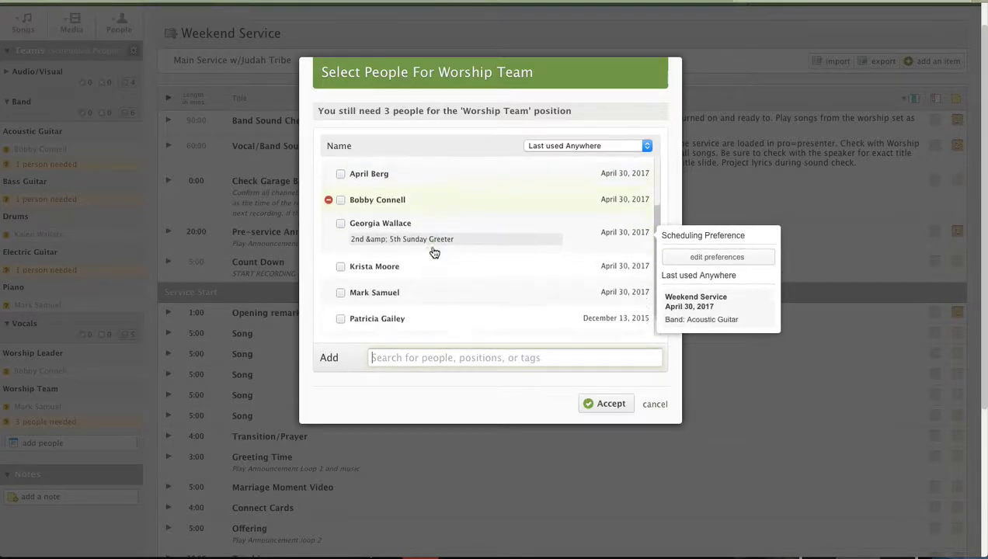
pyautogui.scroll(2, 434, 252)
pyautogui.scroll(-2, 434, 252)
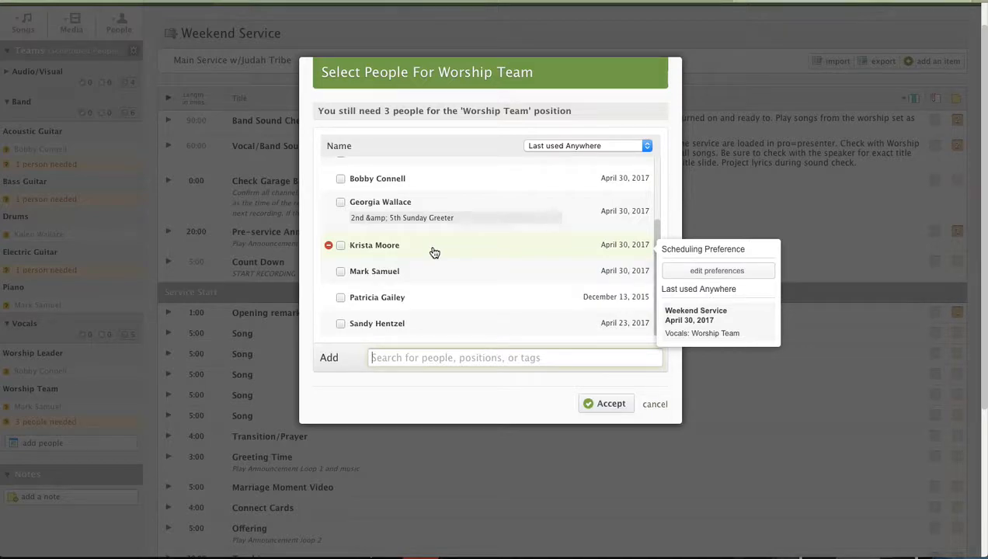
pyautogui.scroll(4, 434, 253)
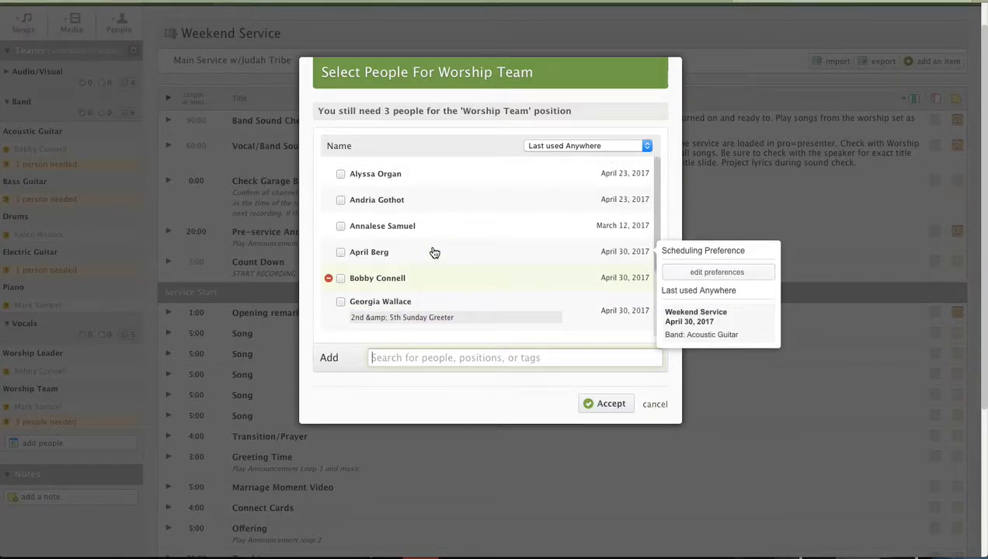
pyautogui.scroll(-2, 434, 253)
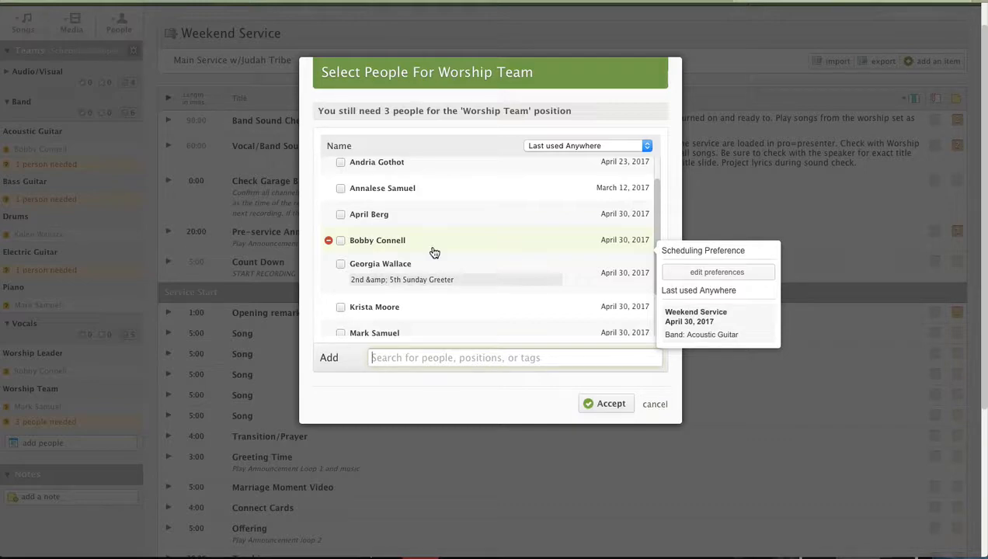
pyautogui.scroll(-3, 434, 253)
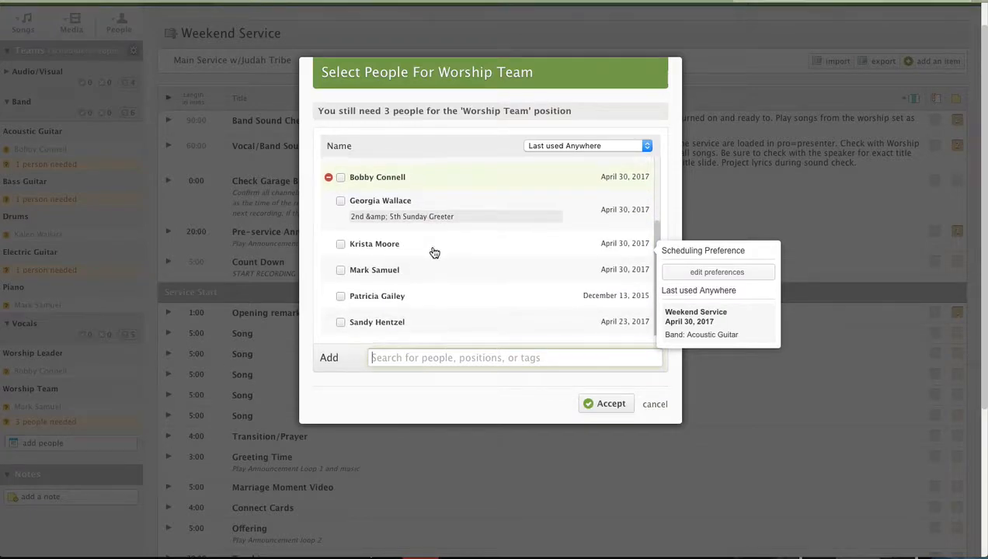
pyautogui.scroll(1, 434, 252)
pyautogui.scroll(-1, 434, 253)
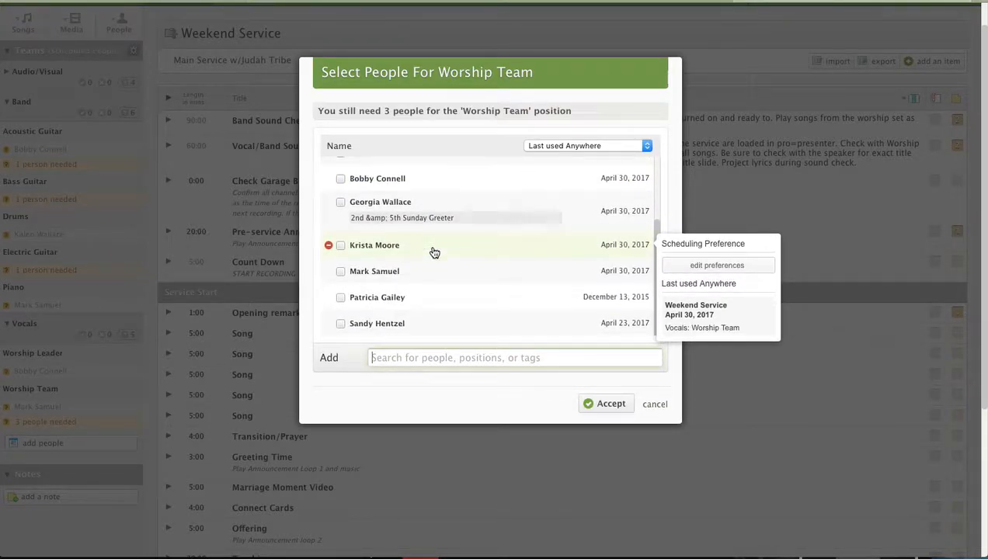
pyautogui.scroll(1, 434, 253)
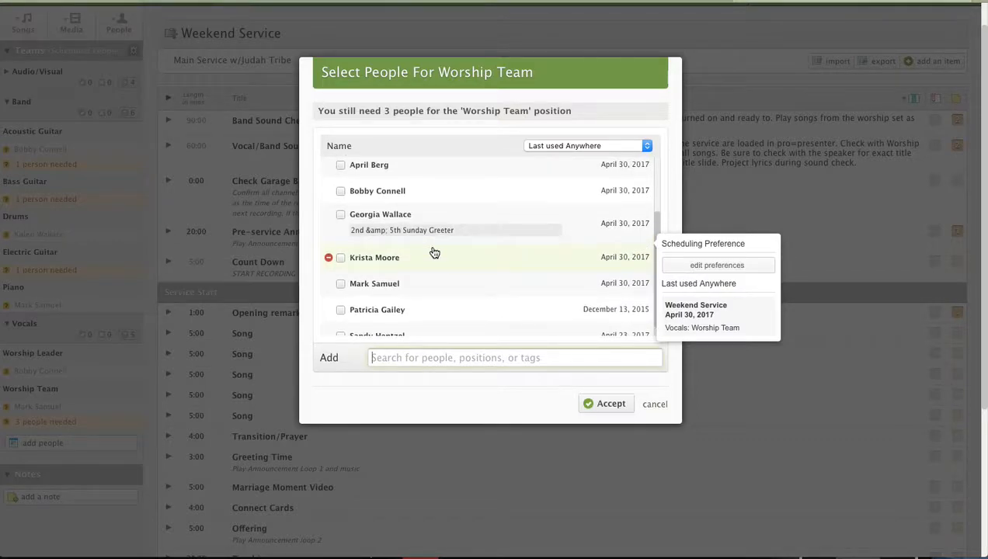
pyautogui.scroll(-1, 434, 252)
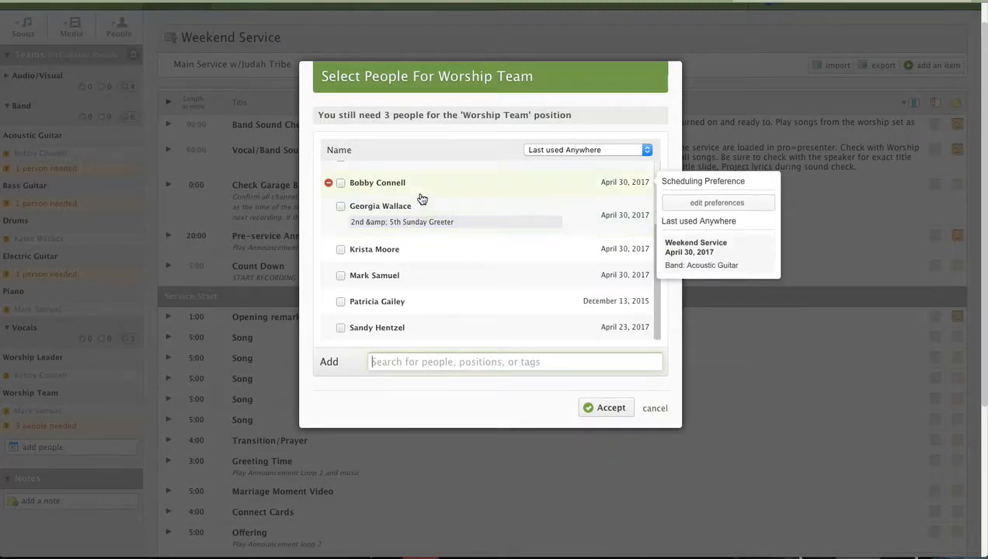
pyautogui.scroll(3, 421, 200)
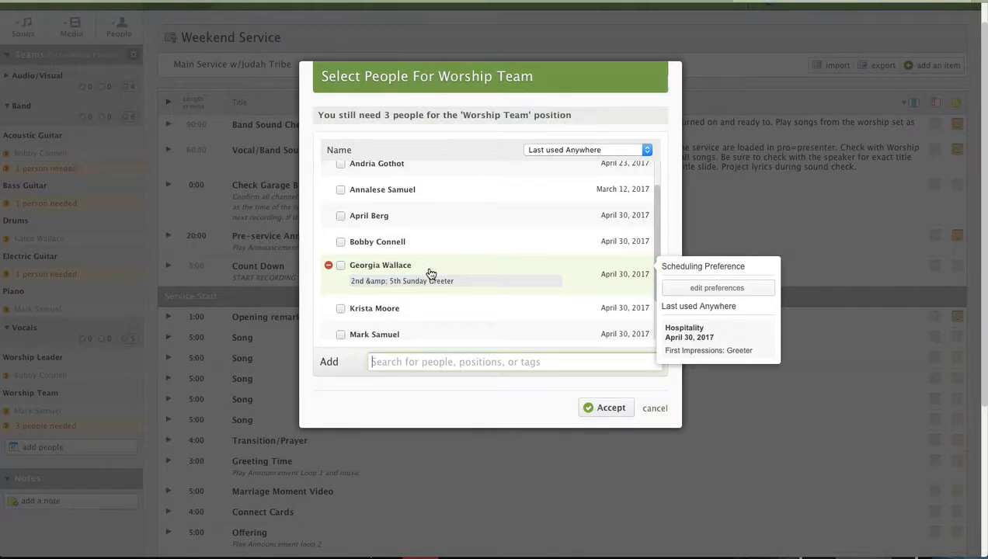
pyautogui.scroll(2, 431, 273)
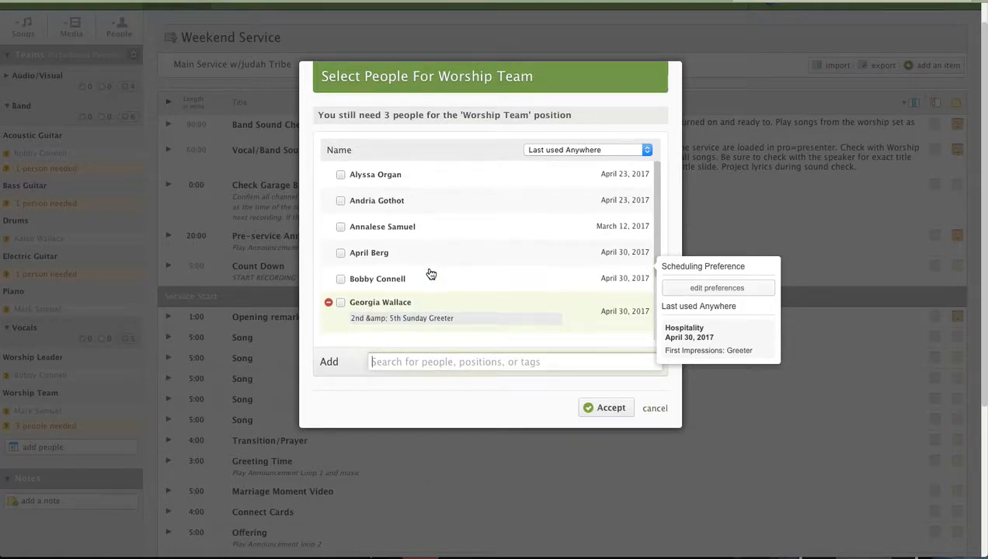
pyautogui.scroll(-2, 431, 273)
pyautogui.scroll(-2, 431, 273)
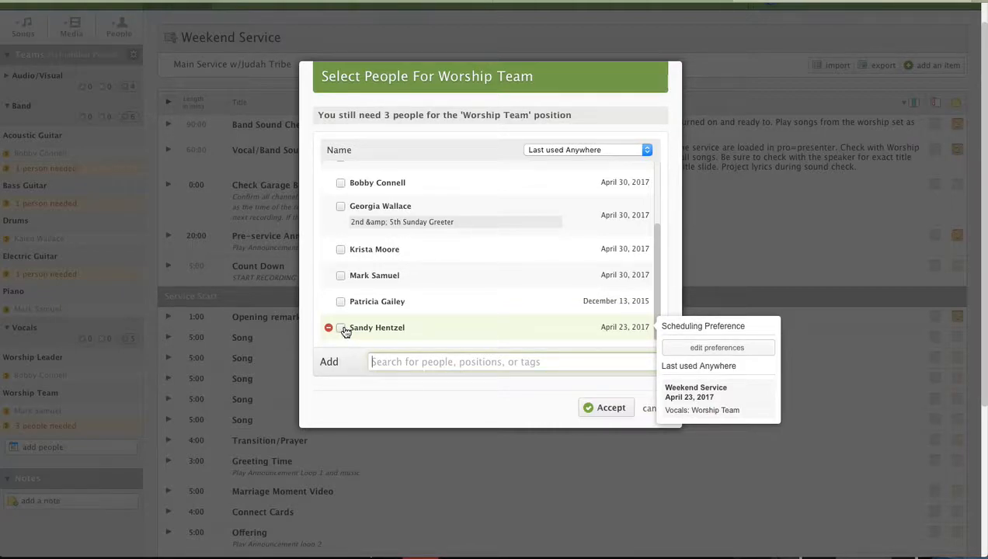
pyautogui.scroll(3, 424, 264)
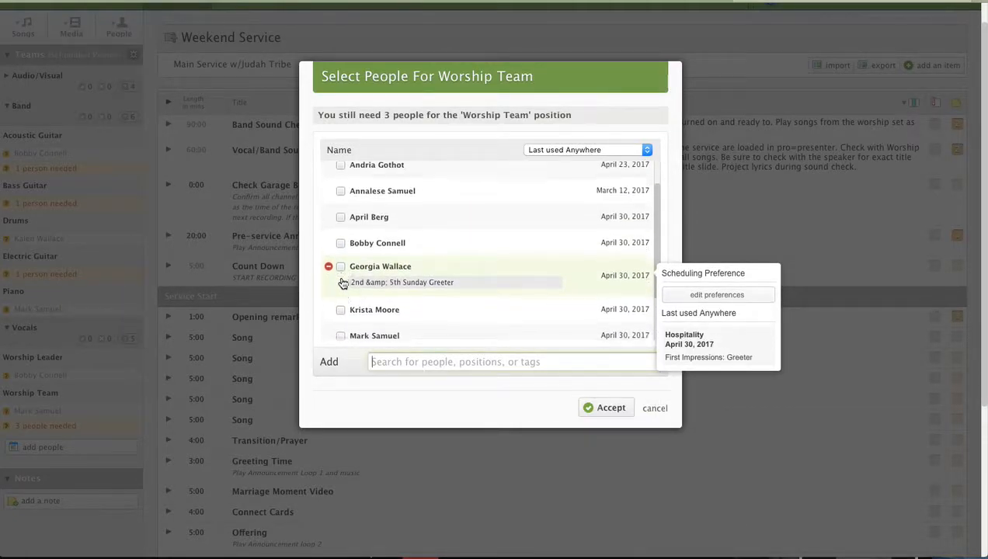
pyautogui.scroll(-2, 346, 279)
pyautogui.scroll(1, 342, 282)
pyautogui.scroll(1, 342, 282)
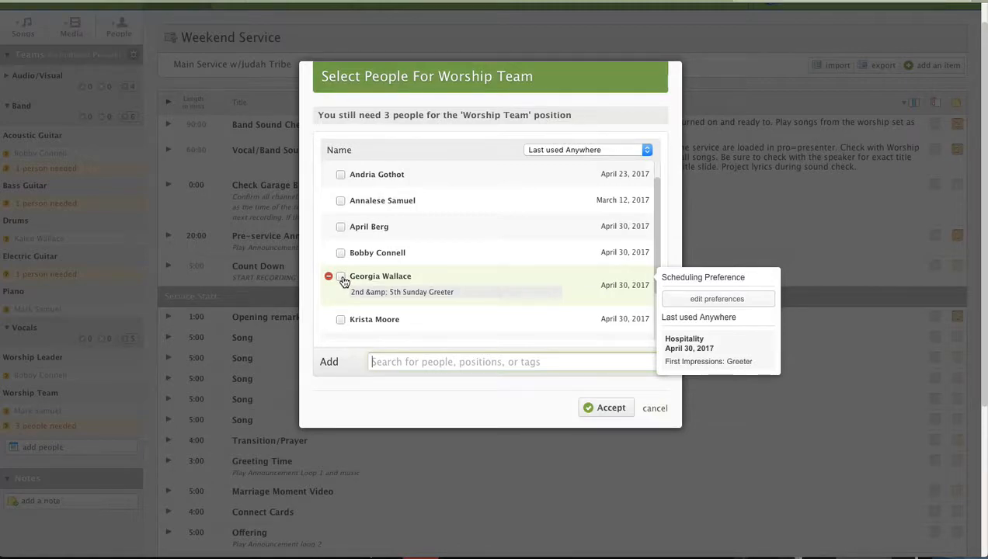
# - Schedule two people for Worship Team: the candidate noted as 2nd and 5th Sunday Greeter and the one last used March 12, 2017
pyautogui.click(344, 281)
pyautogui.scroll(-2, 408, 299)
pyautogui.scroll(2, 410, 300)
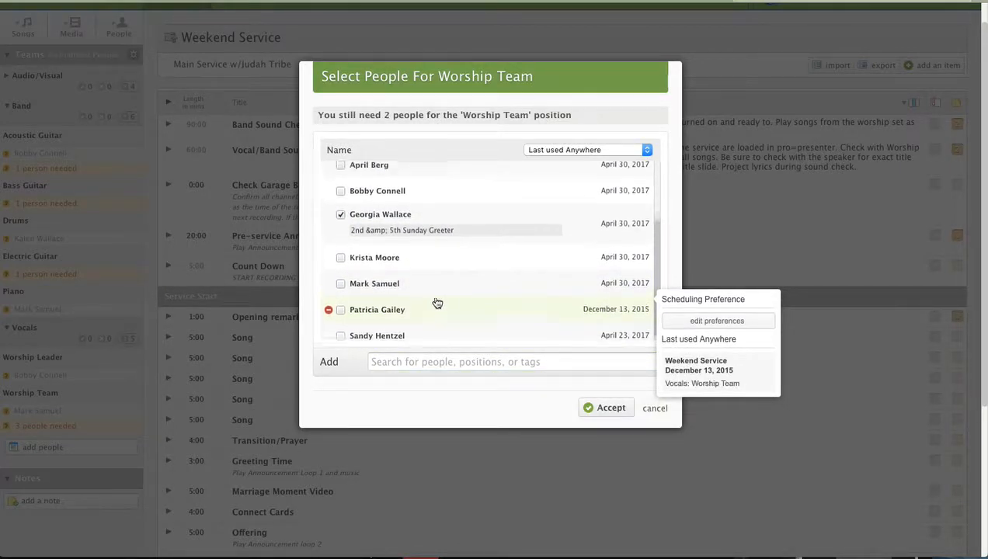
pyautogui.scroll(2, 415, 295)
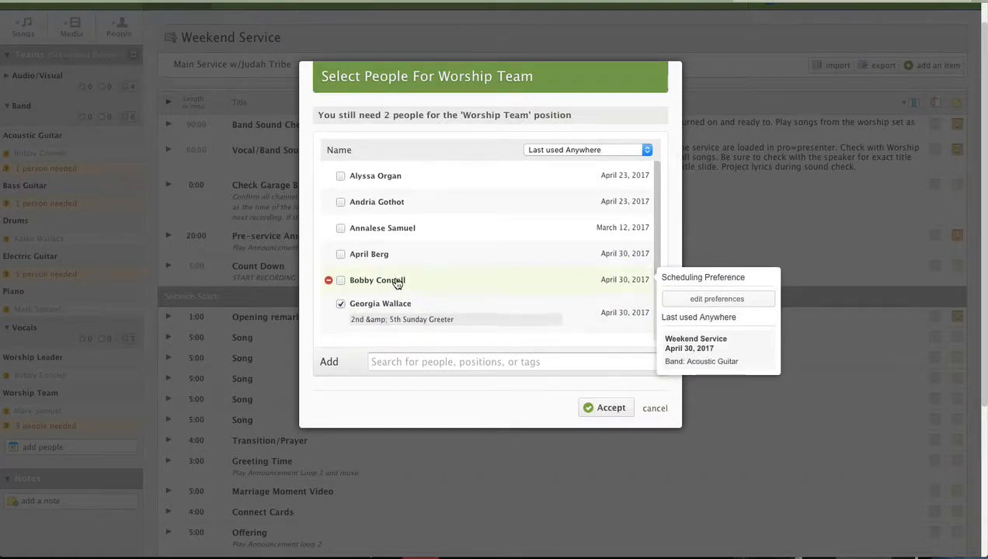
pyautogui.click(341, 175)
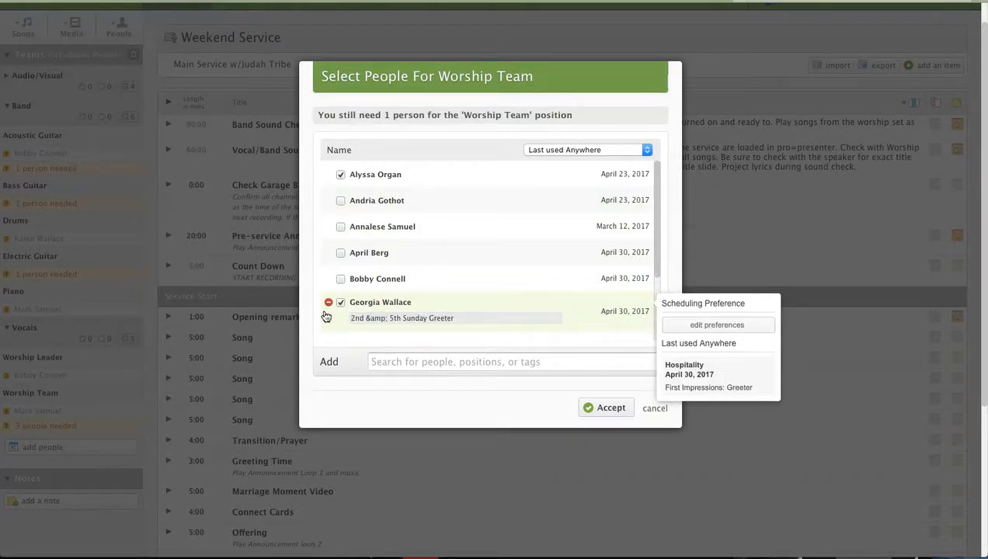
pyautogui.click(340, 176)
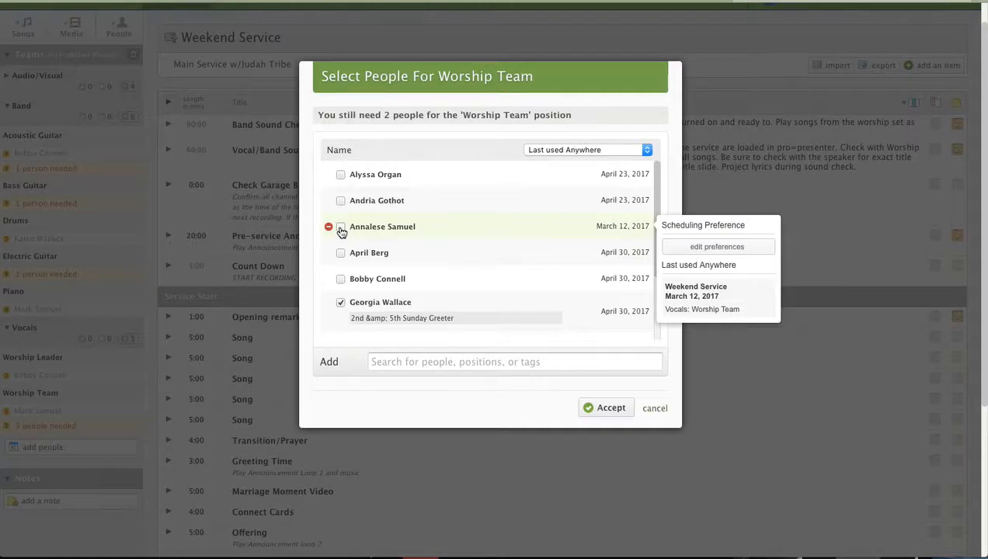
pyautogui.click(340, 227)
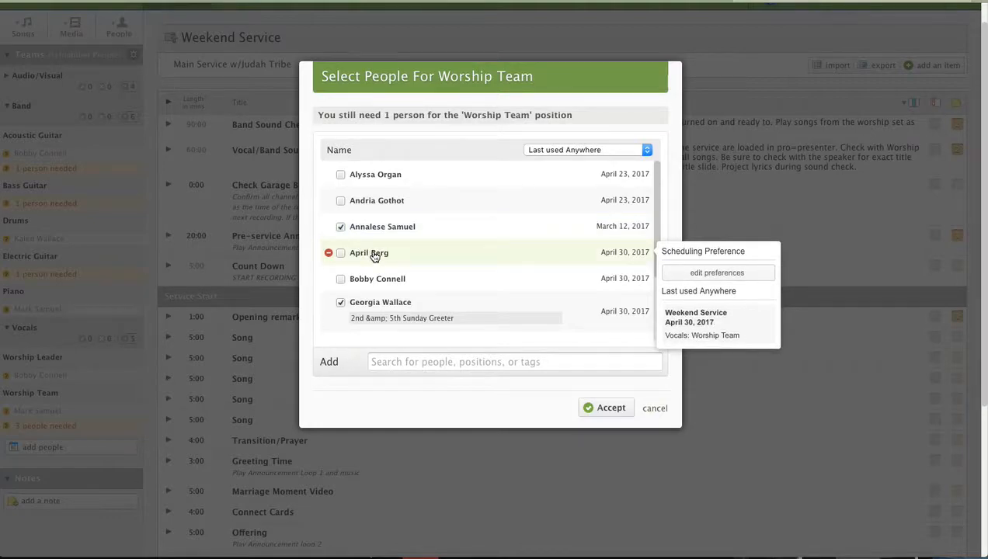
pyautogui.scroll(-3, 393, 295)
pyautogui.scroll(3, 397, 256)
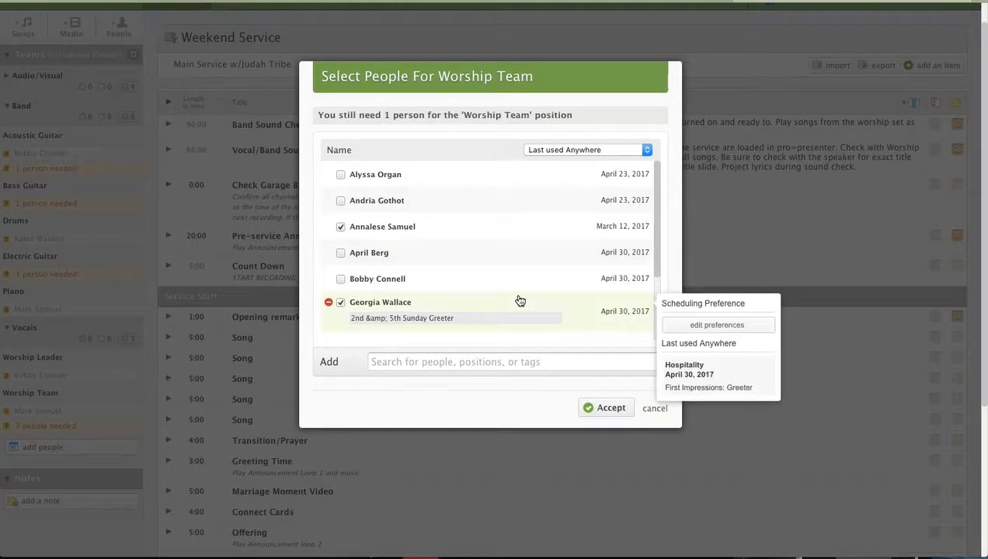
pyautogui.scroll(-3, 520, 264)
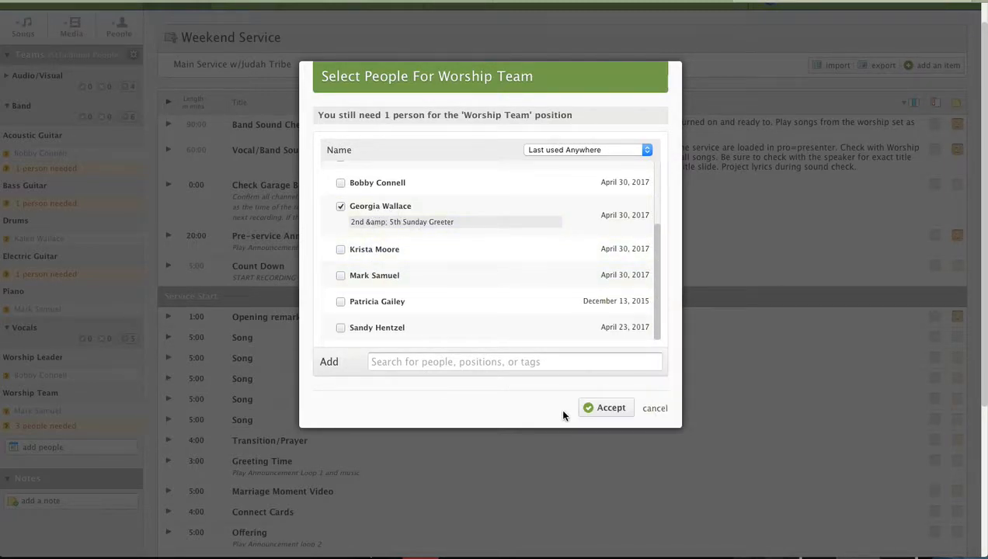
pyautogui.click(605, 412)
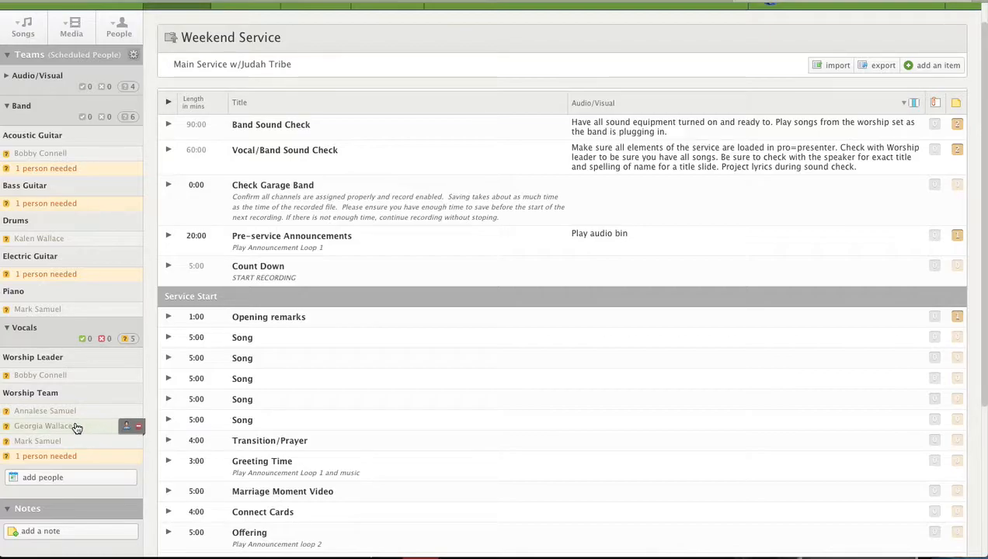
# - Expand the Audio/Visual team and review the people and open positions across all teams in the Judah Tribe template
pyautogui.scroll(-3, 98, 396)
pyautogui.scroll(-3, 98, 396)
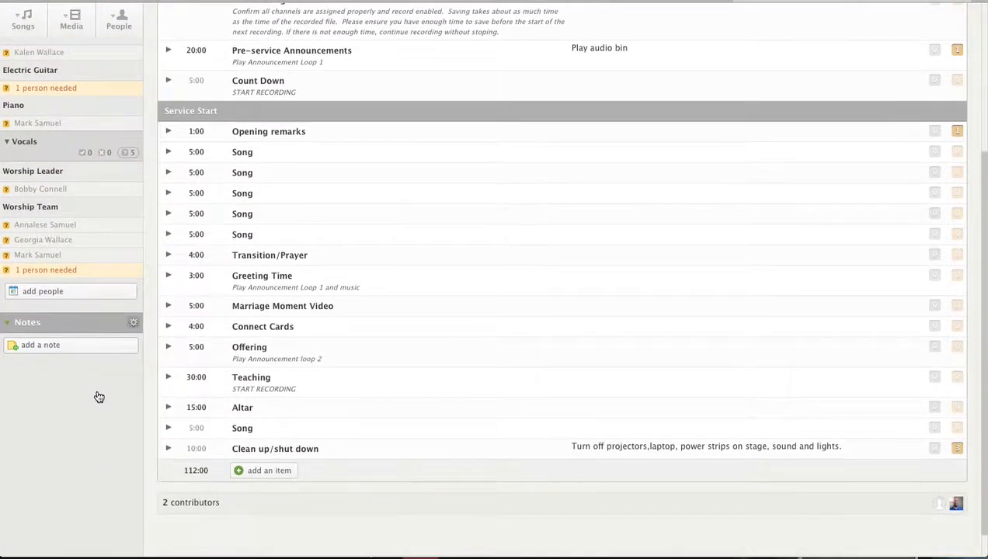
pyautogui.scroll(1, 98, 396)
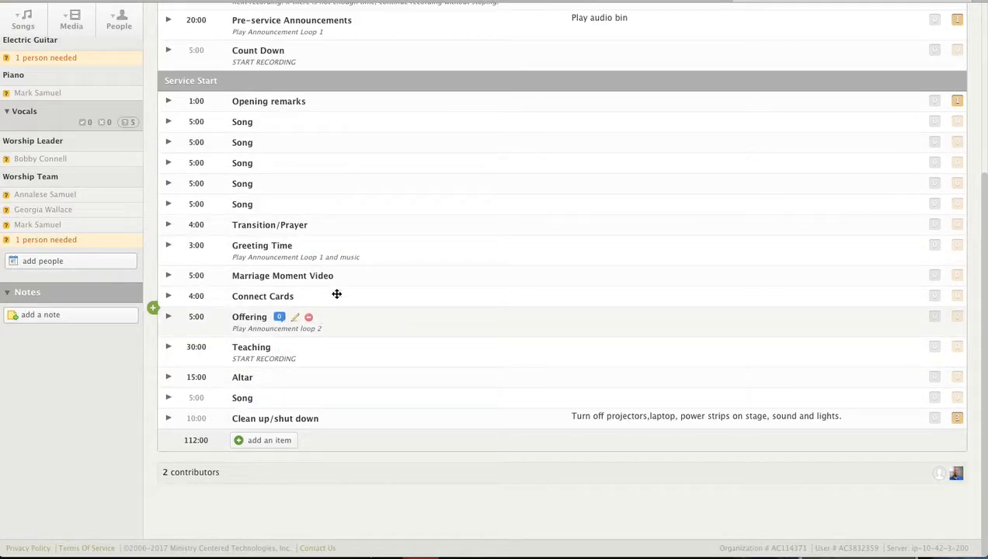
pyautogui.scroll(5, 403, 168)
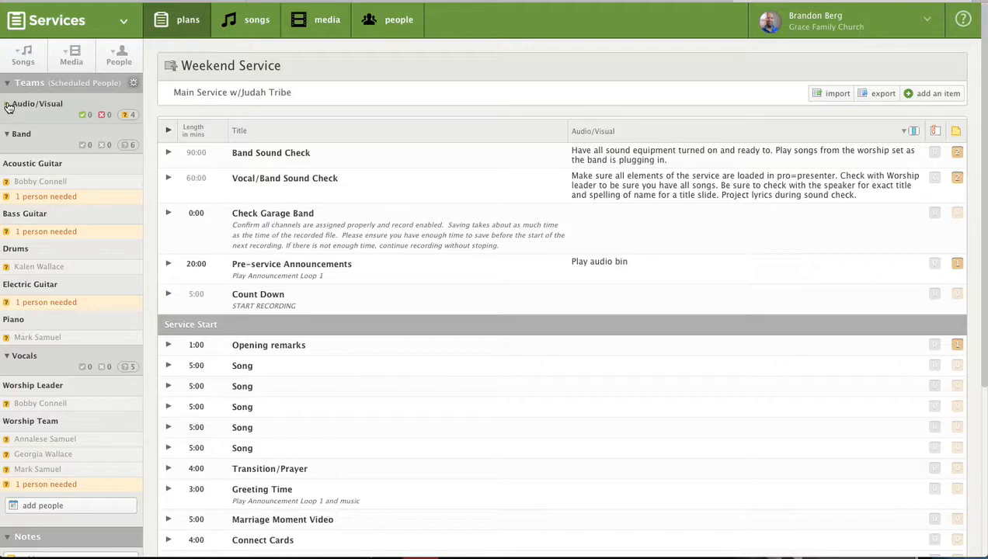
pyautogui.click(7, 105)
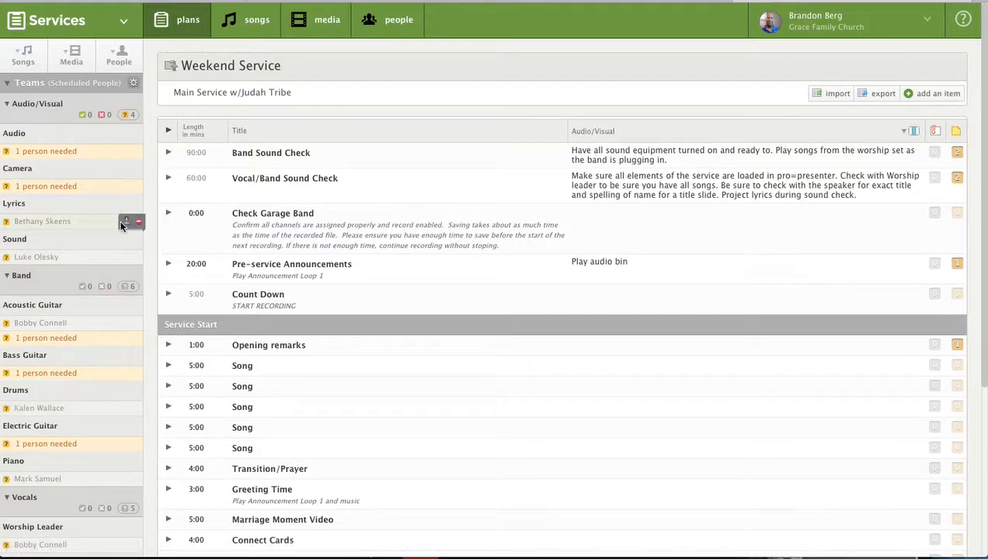
pyautogui.scroll(-5, 97, 212)
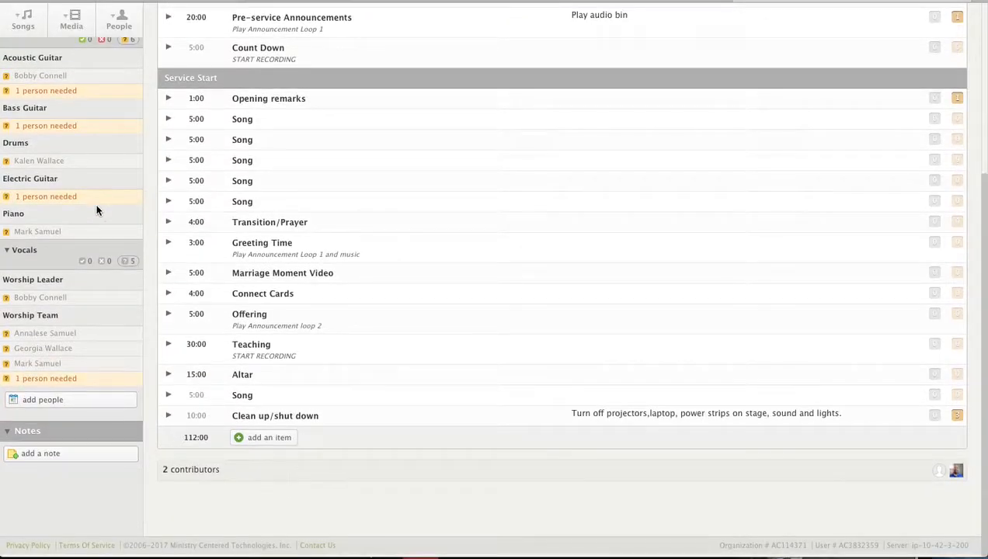
pyautogui.scroll(6, 97, 211)
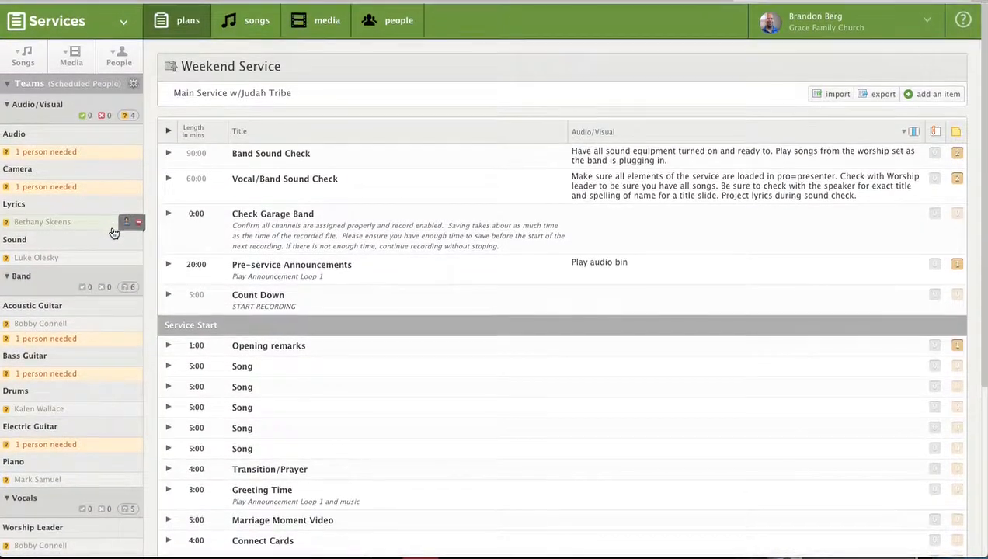
pyautogui.scroll(-5, 227, 200)
pyautogui.scroll(6, 230, 203)
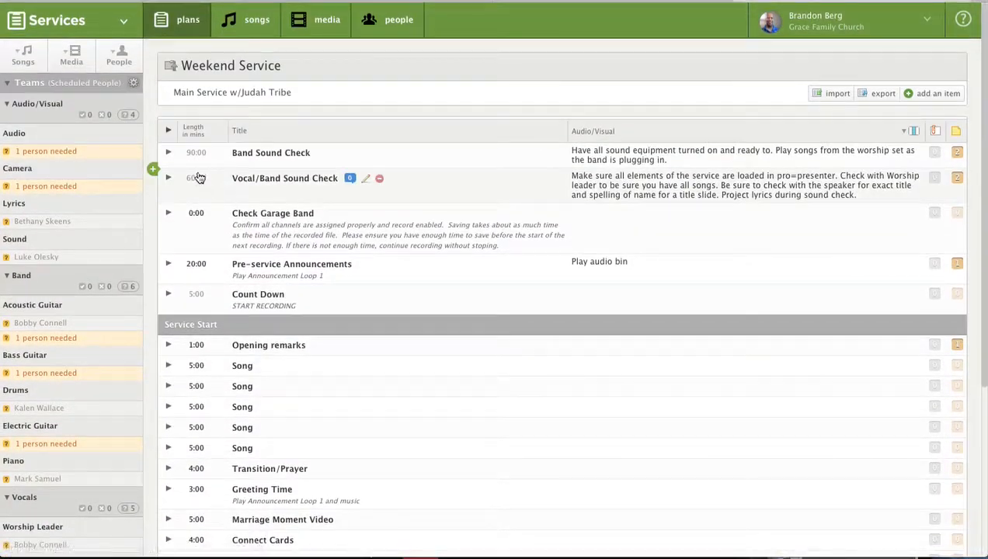
# - Open the Weekend Service template "Main Service w/Levi Tribe" for editing
pyautogui.click(189, 21)
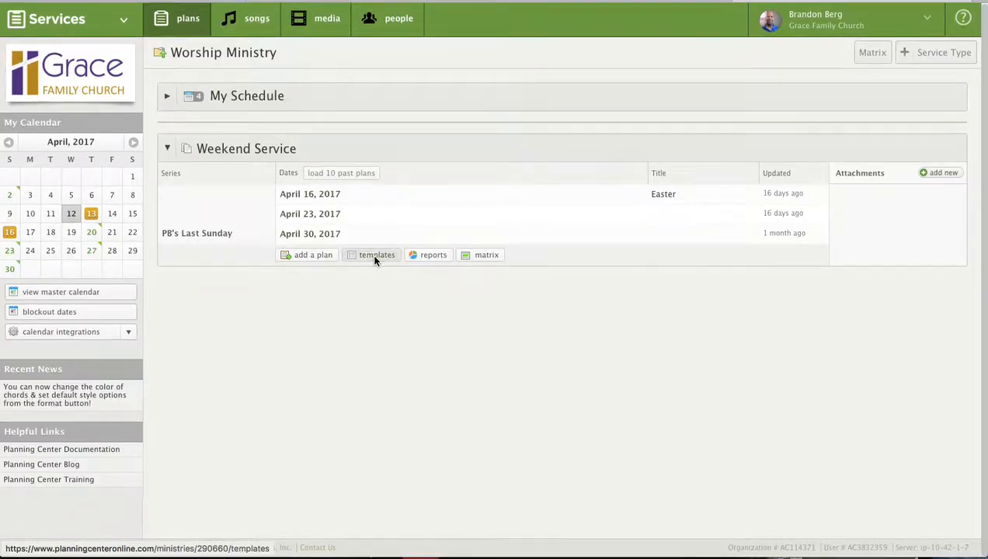
pyautogui.click(375, 259)
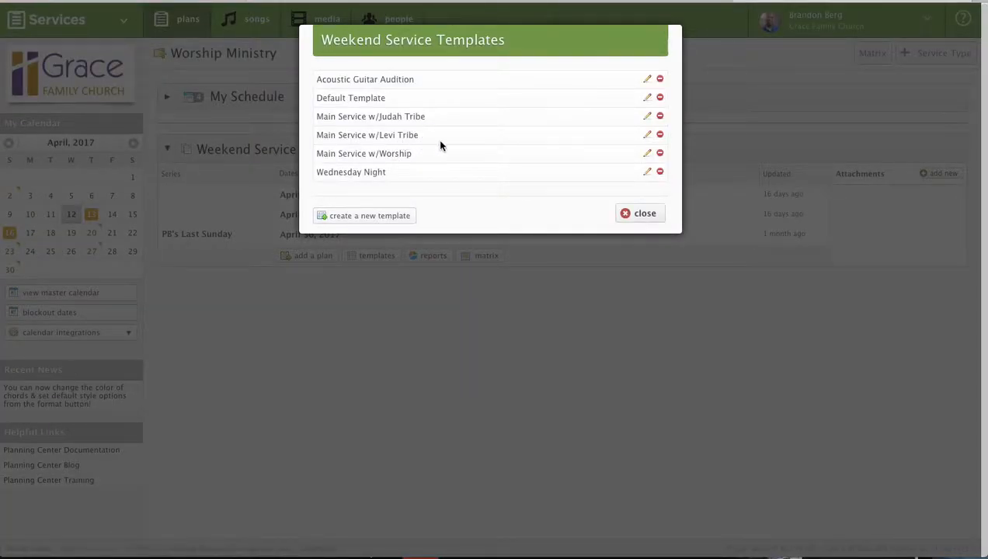
pyautogui.click(647, 134)
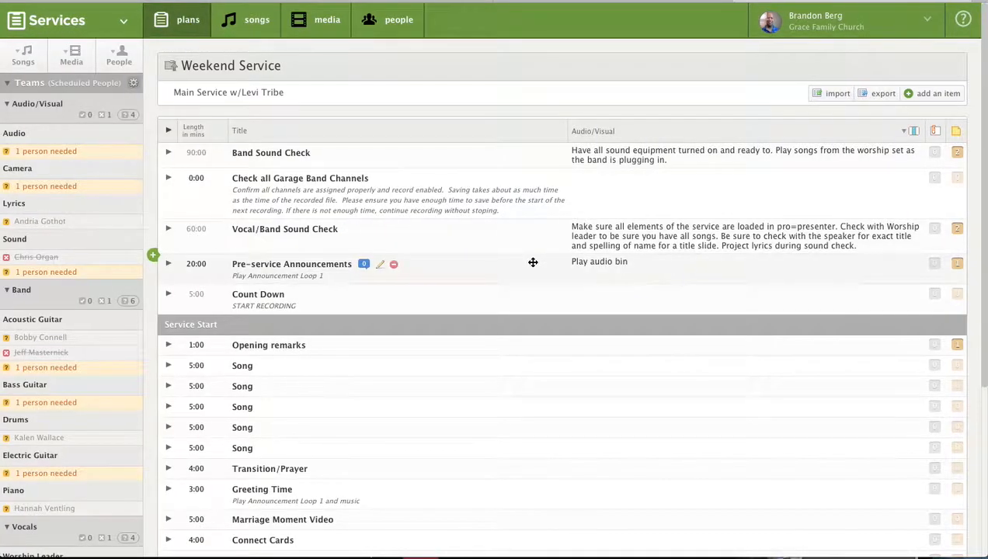
# - Remove the declined person from the Sound position in the Audio/Visual team
pyautogui.scroll(-1, 389, 280)
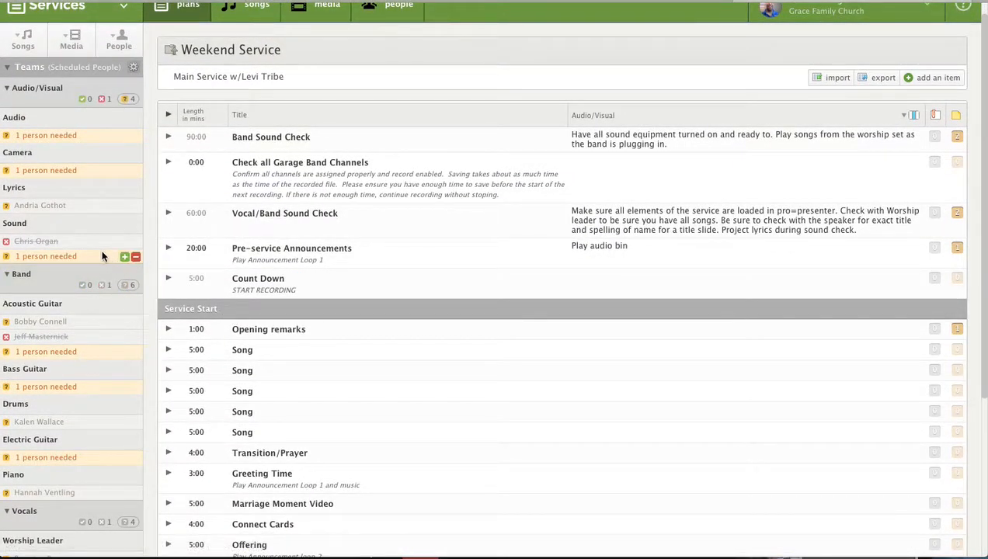
pyautogui.moveTo(42, 258)
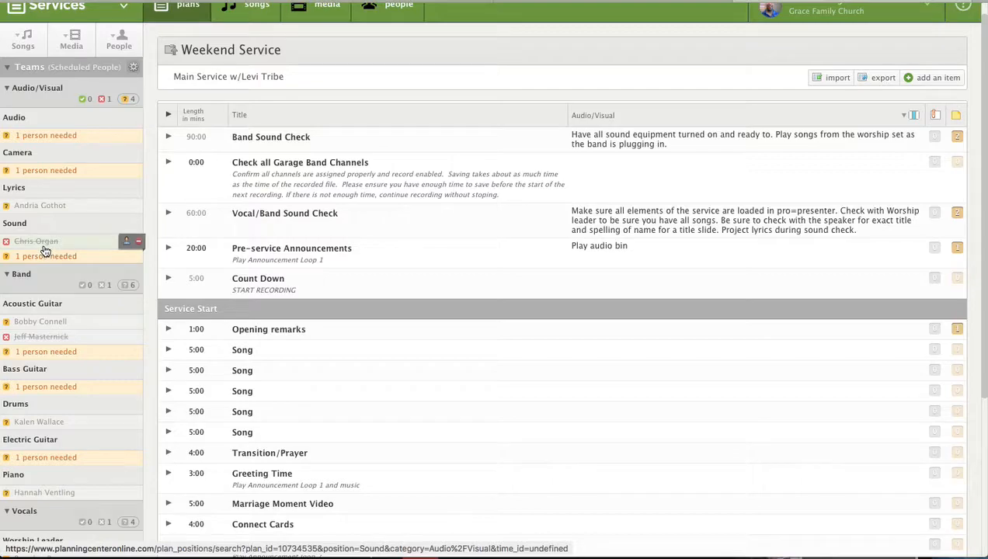
pyautogui.click(139, 244)
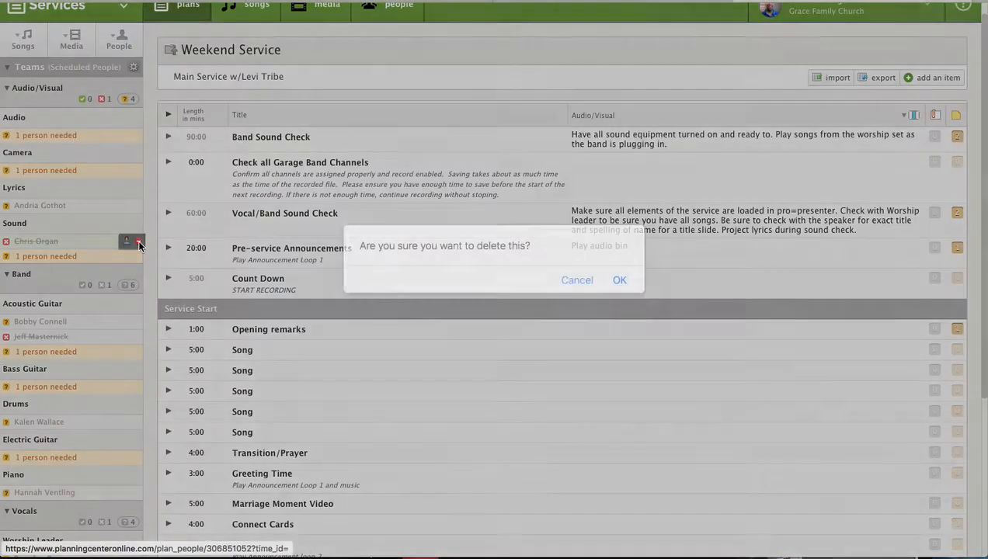
pyautogui.click(618, 282)
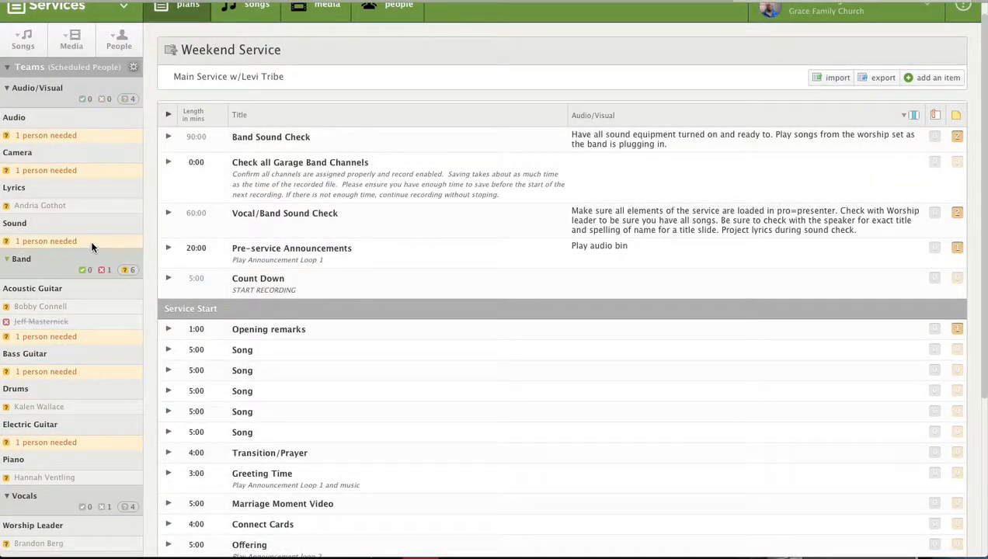
# - Delete the declined person from the Acoustic Guitar position in the Levi Tribe template's Band team
pyautogui.moveTo(95, 341)
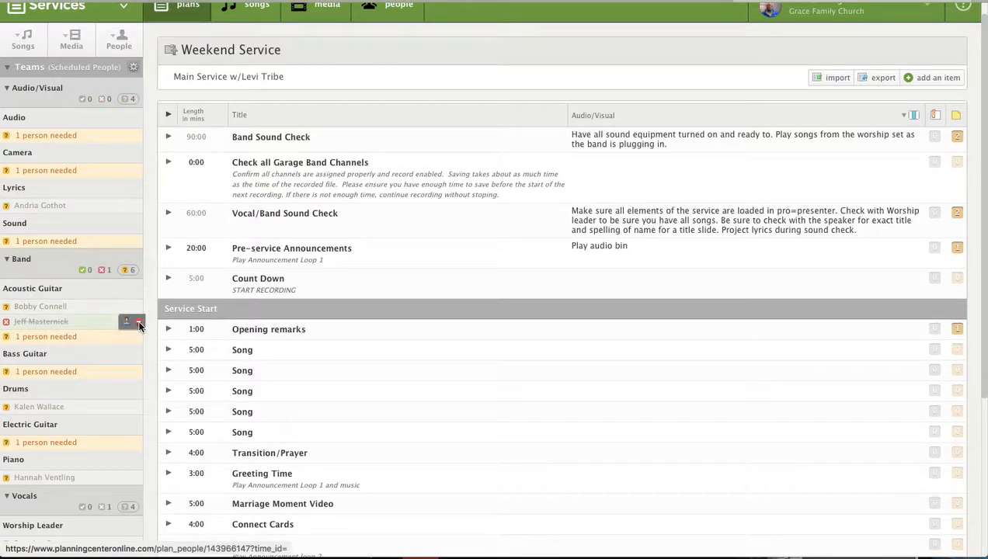
pyautogui.click(138, 324)
pyautogui.click(621, 281)
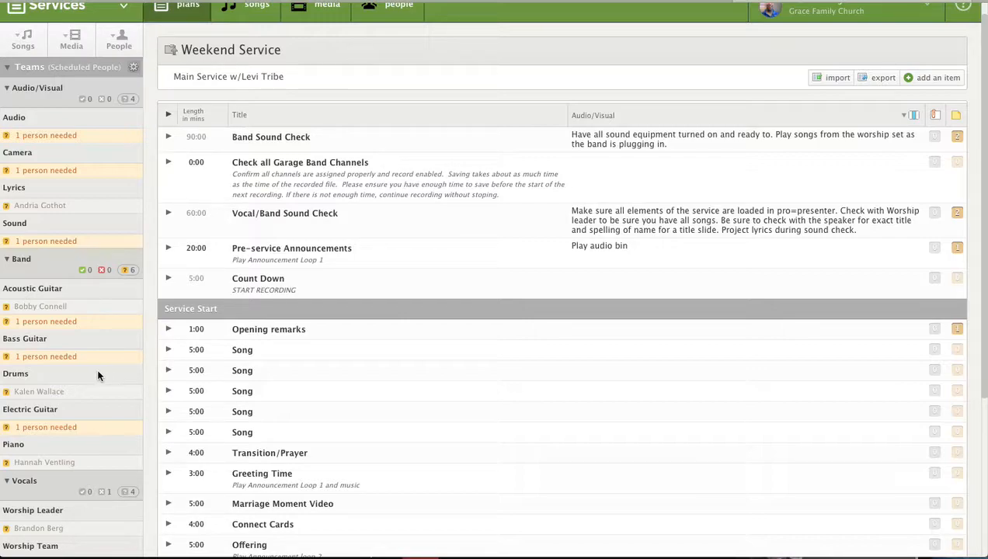
# - Remove the declined person from the Worship Team position in Vocals
pyautogui.scroll(-1, 109, 412)
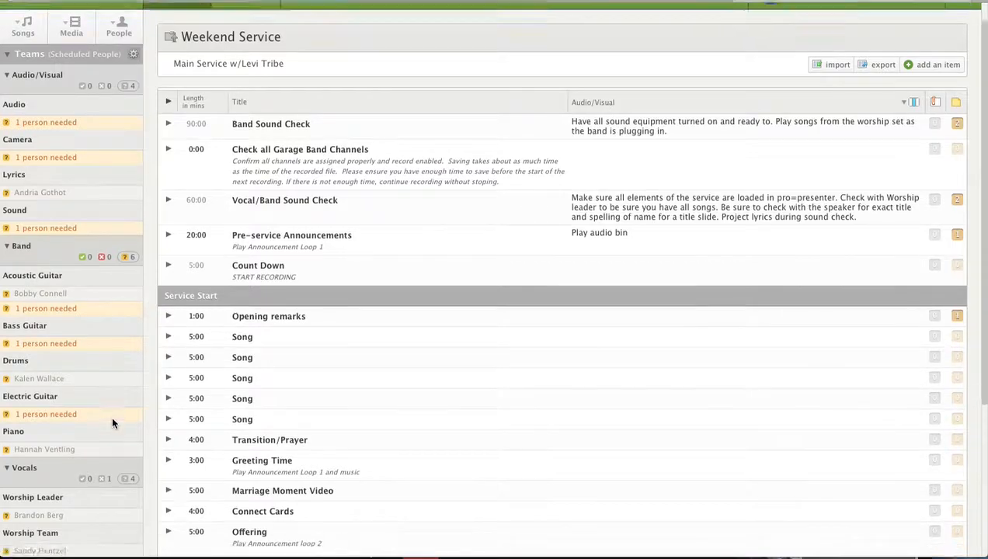
pyautogui.moveTo(131, 350)
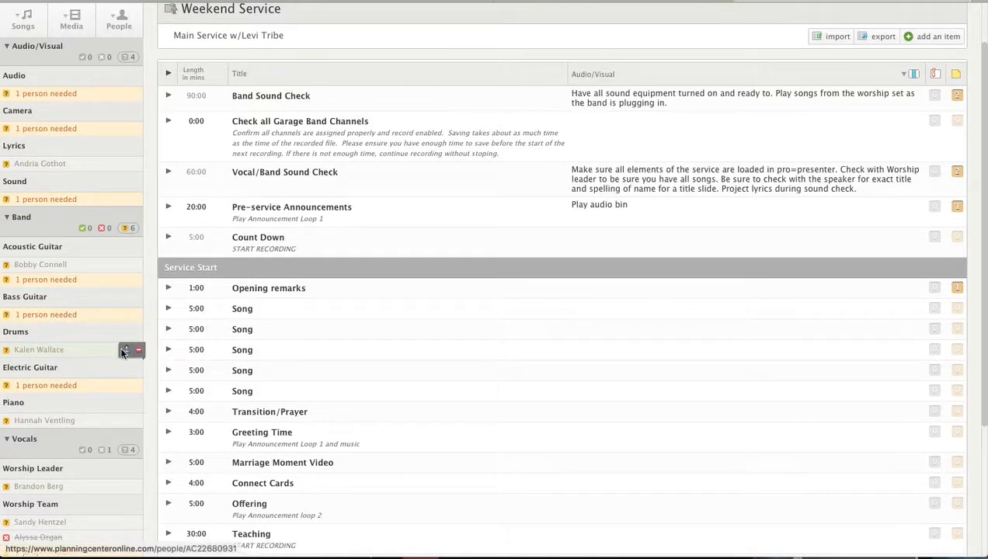
pyautogui.scroll(-2, 109, 402)
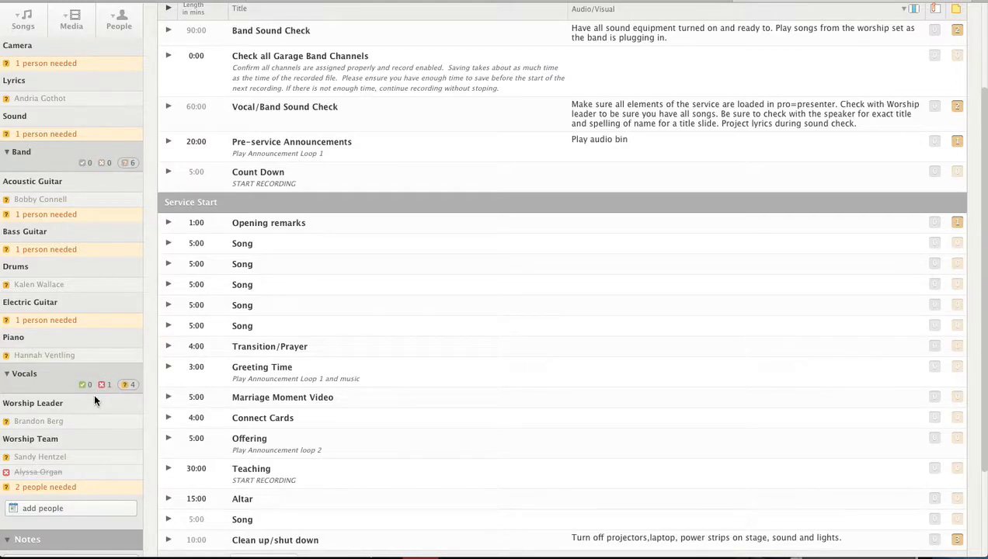
pyautogui.moveTo(99, 427)
pyautogui.scroll(-3, 106, 429)
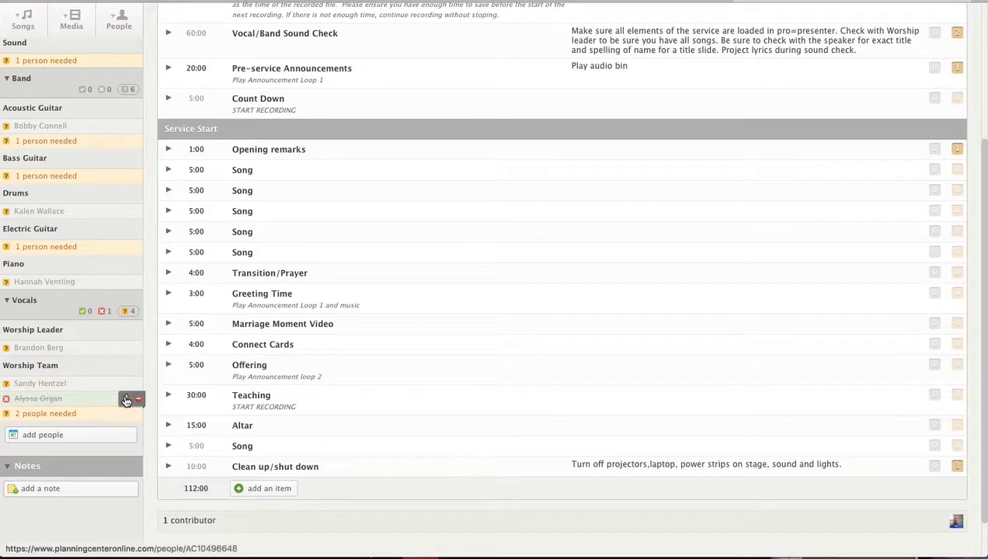
pyautogui.click(139, 400)
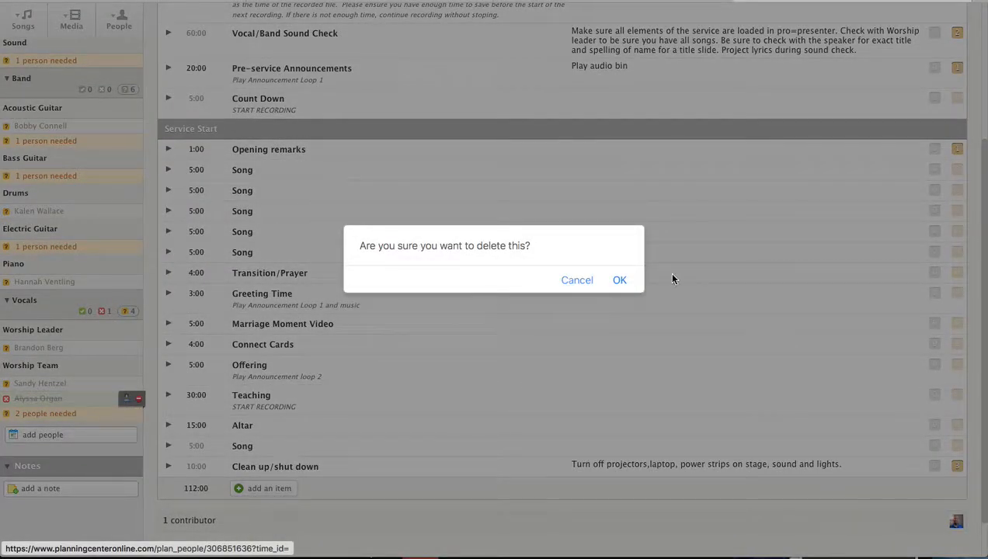
pyautogui.click(620, 281)
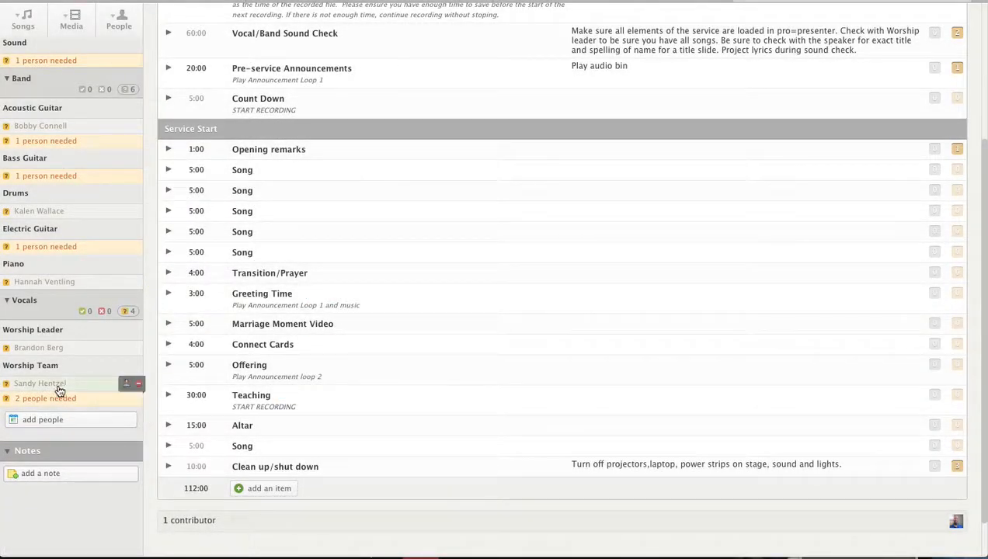
# - Schedule the first candidate listed for the open Worship Team positions in Vocals
pyautogui.click(51, 401)
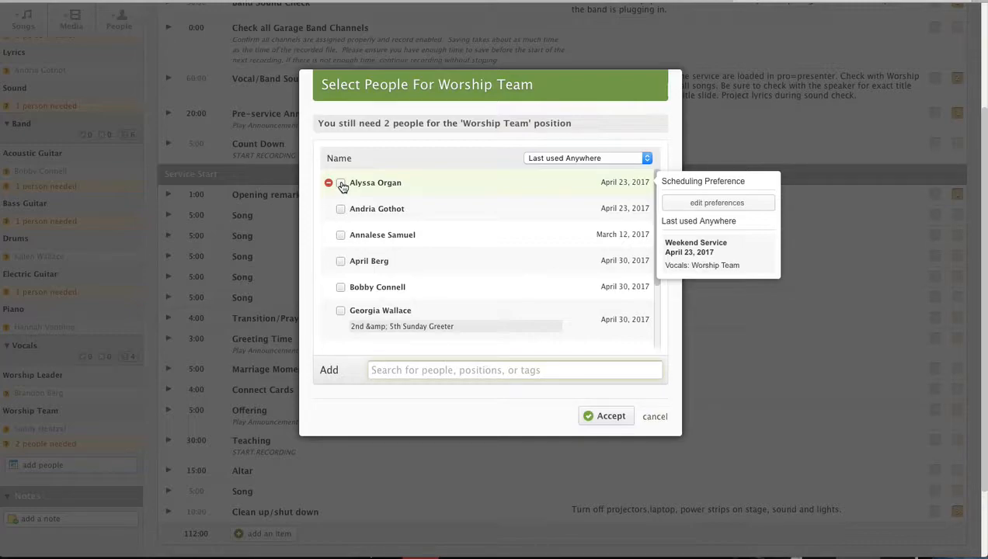
pyautogui.click(340, 184)
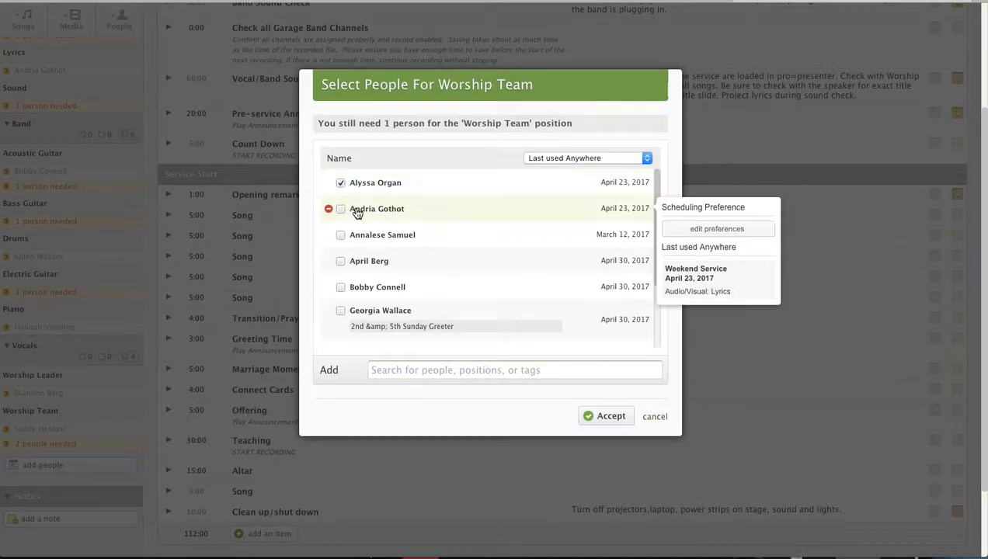
pyautogui.click(609, 418)
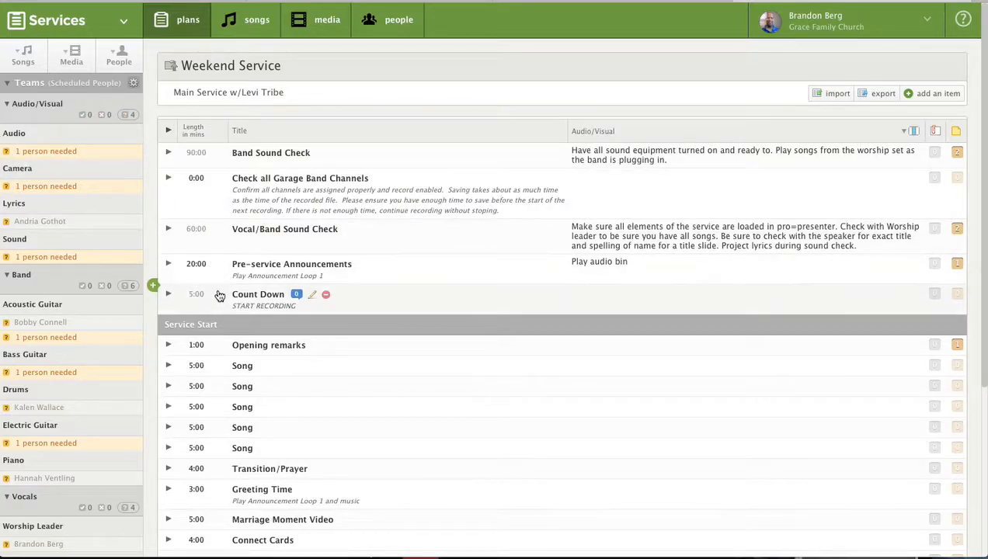
# - Review the Levi Tribe template's scheduled teams and return to the plans overview
pyautogui.scroll(-5, 220, 294)
pyautogui.scroll(5, 220, 294)
pyautogui.scroll(-2, 220, 294)
pyautogui.scroll(2, 220, 293)
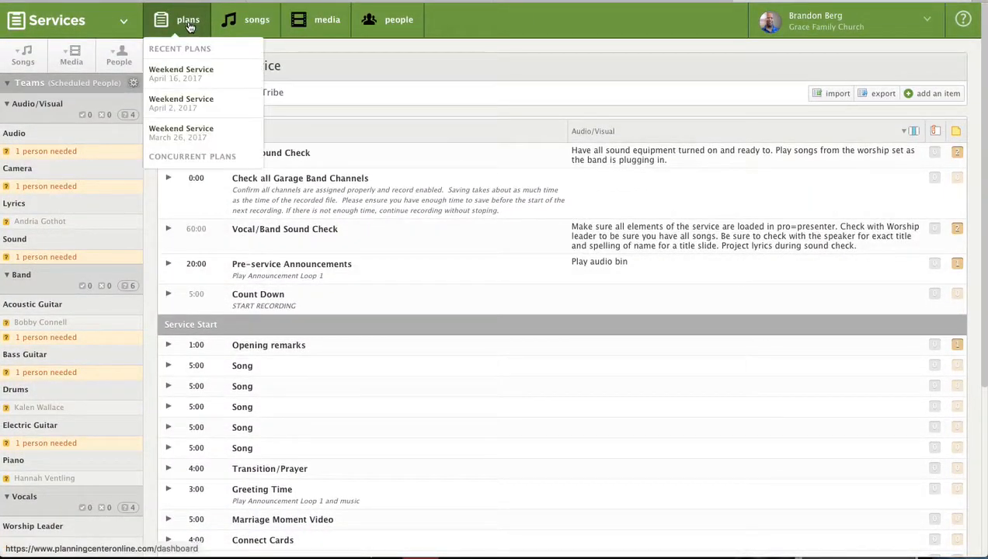
pyautogui.click(189, 26)
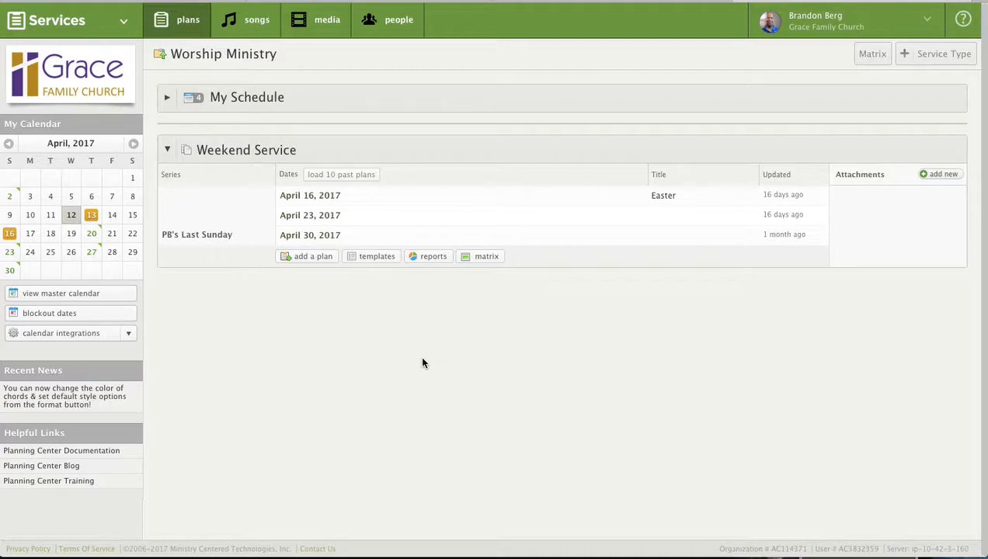
# - Start a new Weekend Service plan based on the "Main Service w/Judah Tribe" template
pyautogui.moveTo(754, 241)
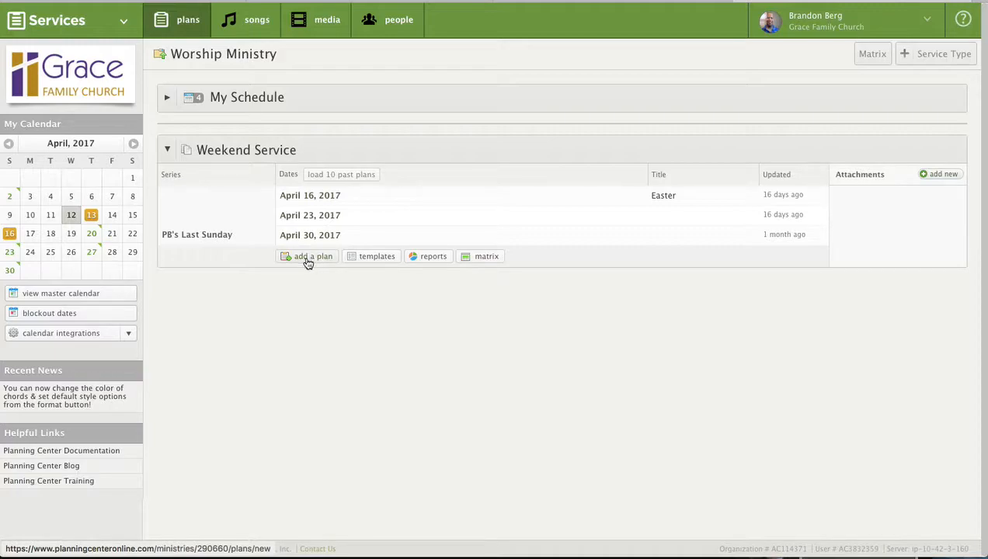
pyautogui.moveTo(316, 234)
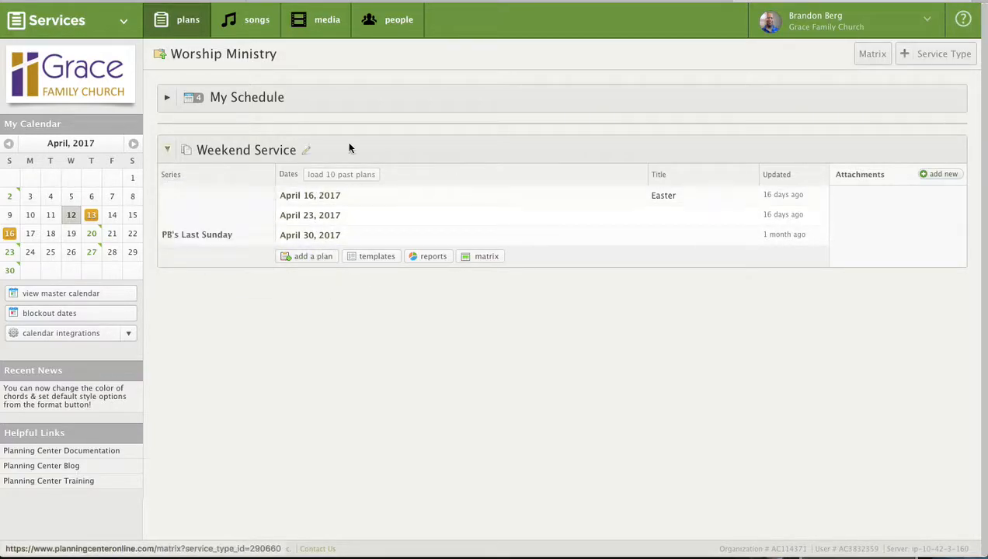
pyautogui.click(316, 259)
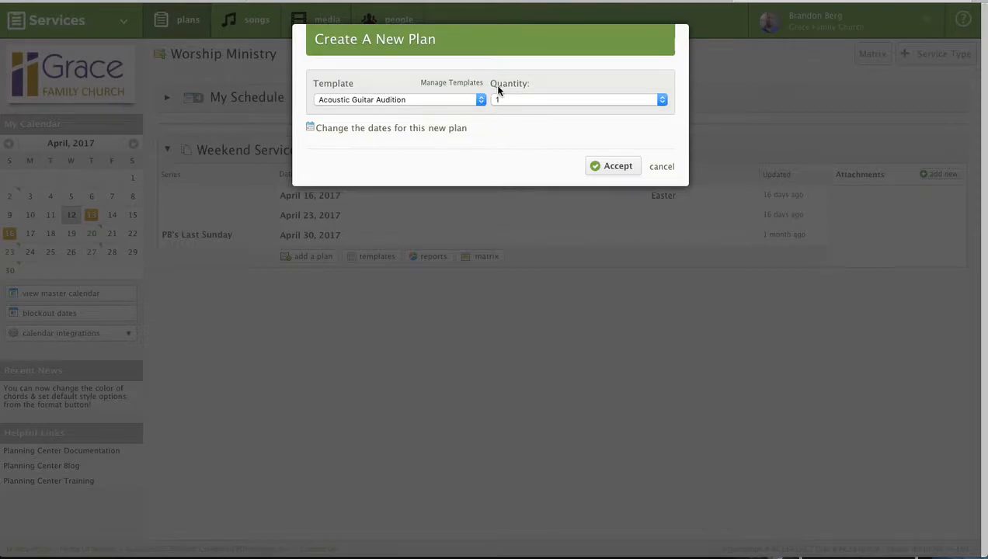
pyautogui.click(481, 101)
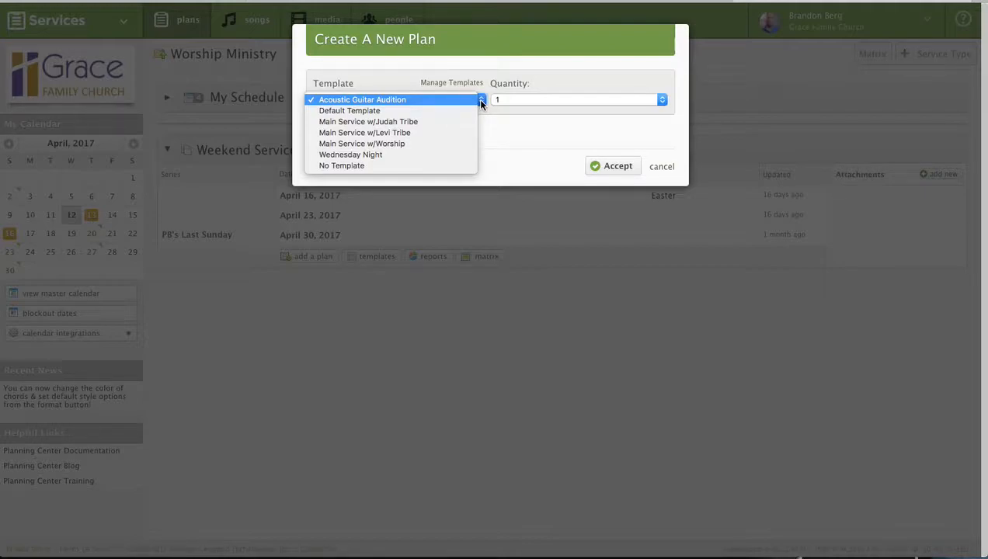
pyautogui.click(421, 122)
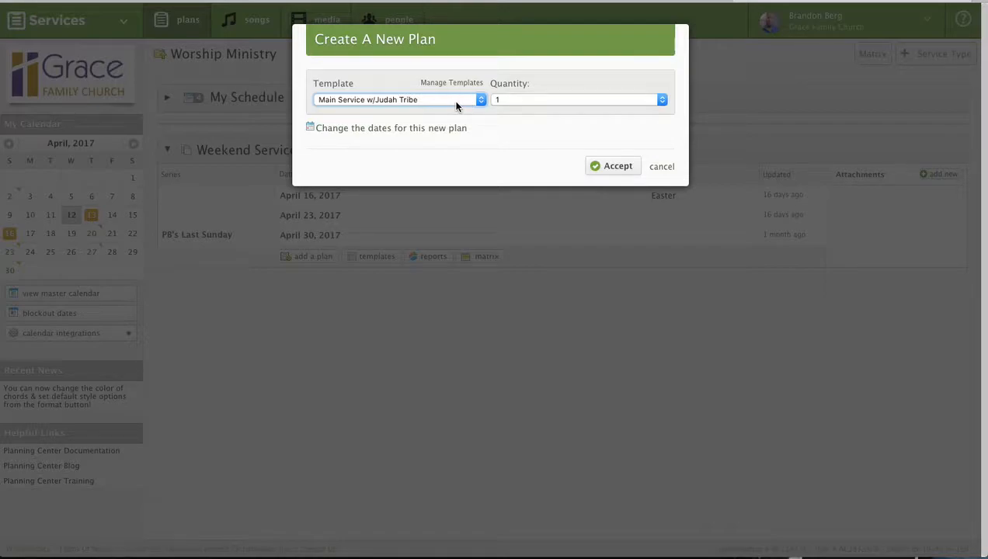
pyautogui.click(524, 101)
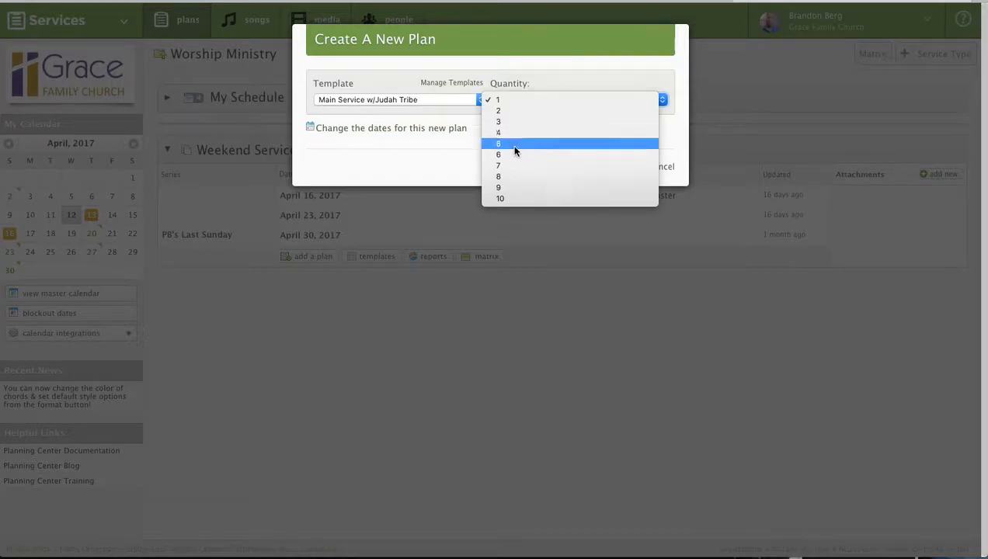
pyautogui.click(515, 178)
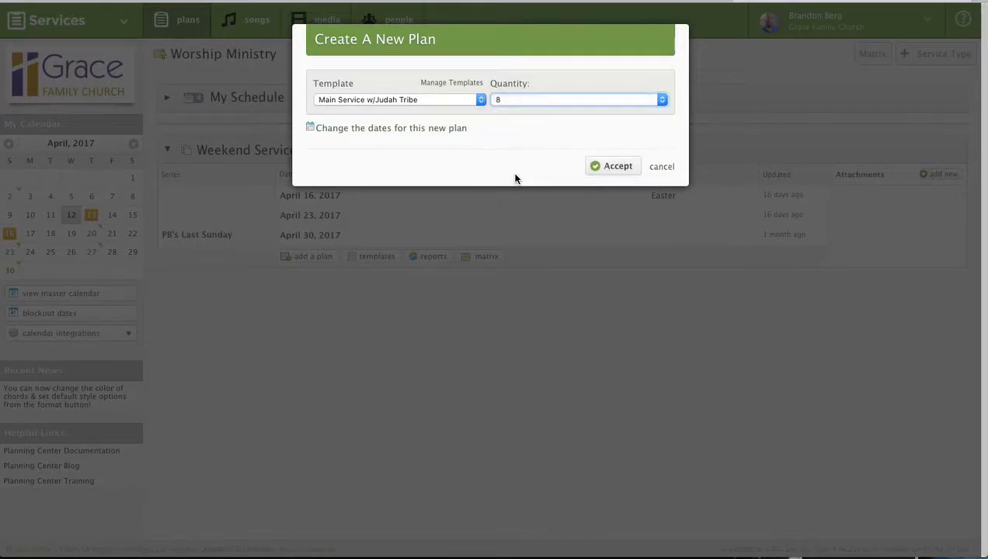
pyautogui.click(522, 101)
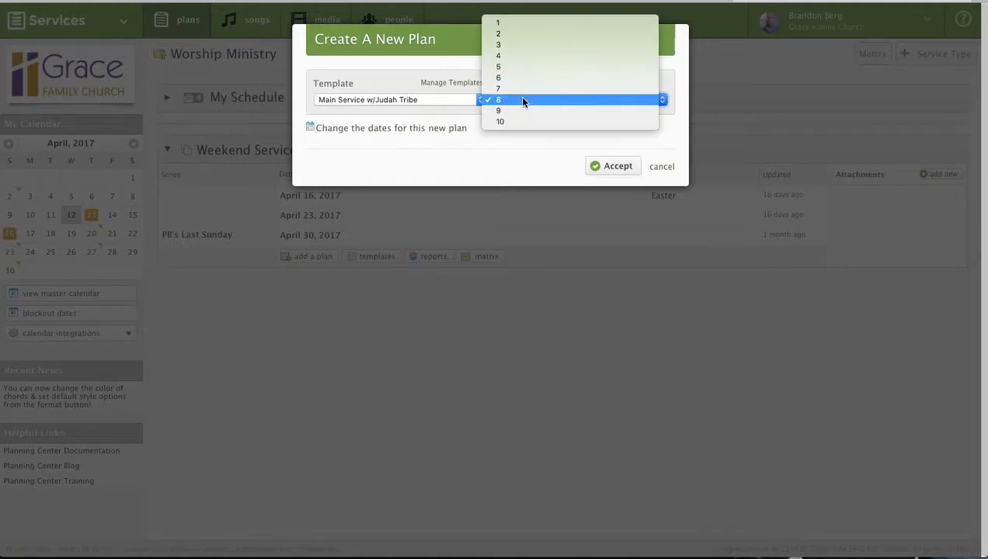
pyautogui.click(498, 24)
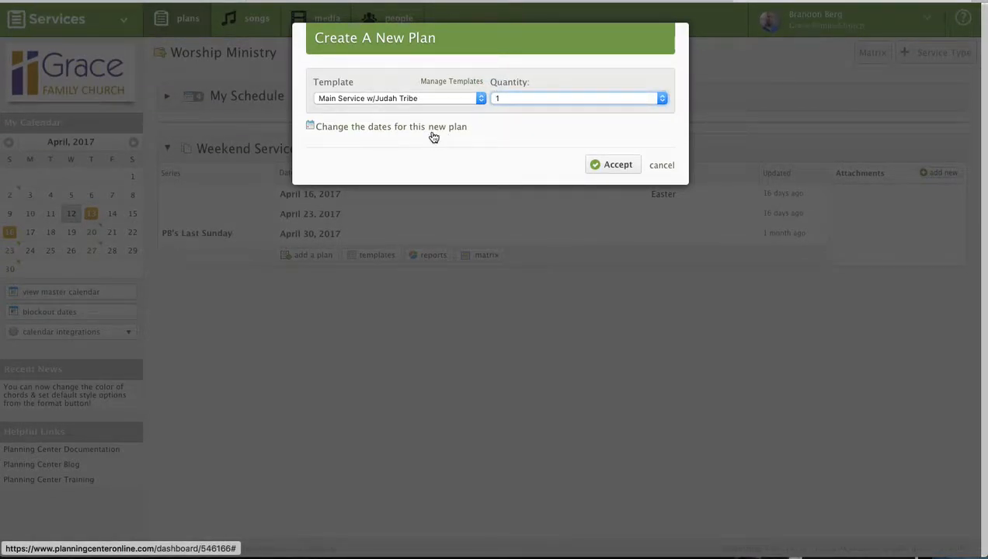
# - Check the new plan's date and times, keep 05/07/2017, and create the plan
pyautogui.click(379, 131)
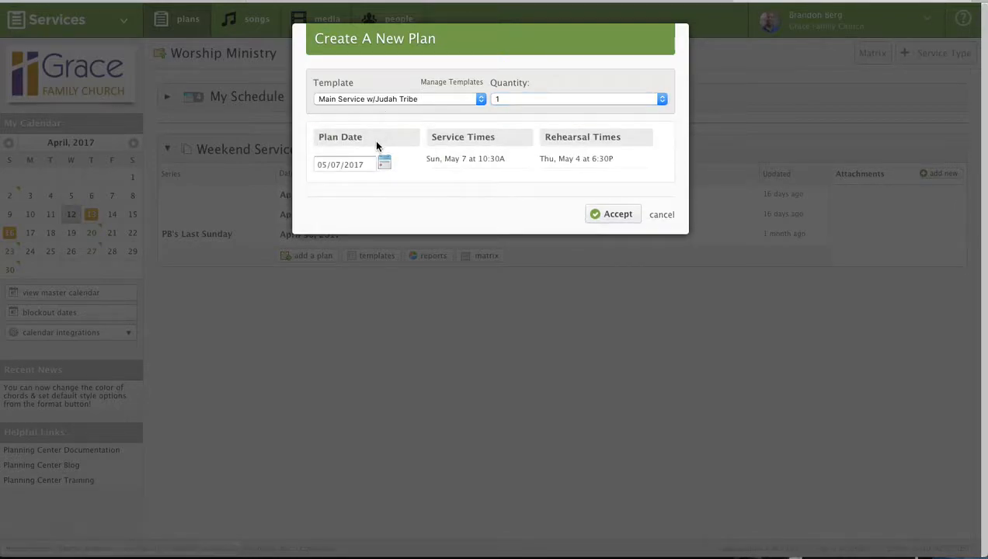
pyautogui.click(385, 165)
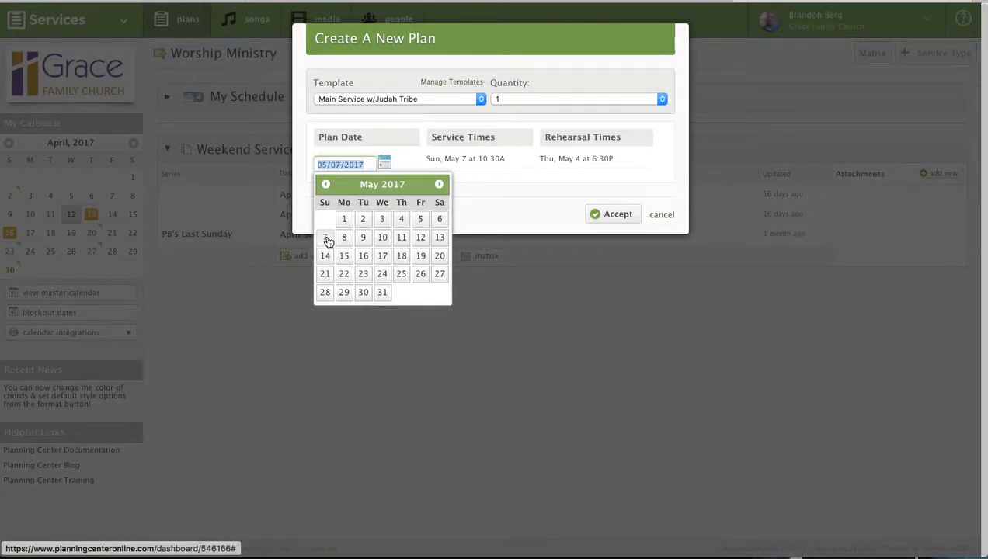
pyautogui.click(488, 202)
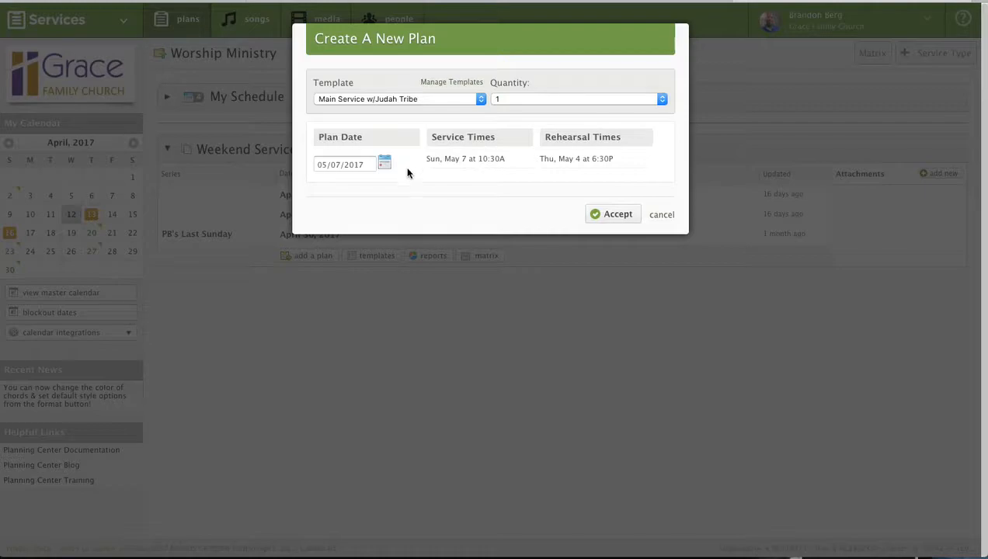
pyautogui.click(615, 215)
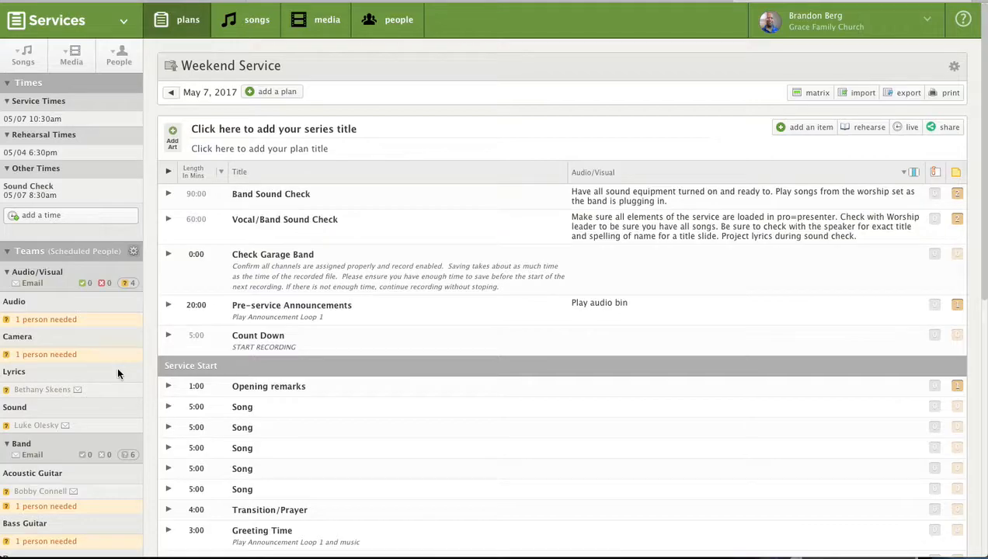
# - Review the May 7, 2017 plan's scheduled Audio/Visual, Band and Vocals teams and the positions still needing people
pyautogui.scroll(-5, 99, 395)
pyautogui.scroll(-5, 99, 402)
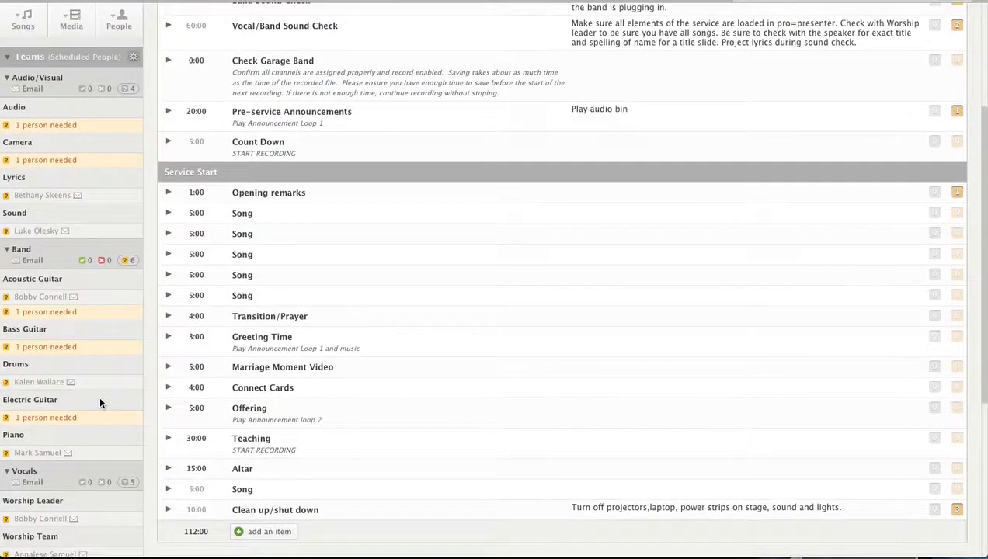
pyautogui.scroll(-1, 100, 402)
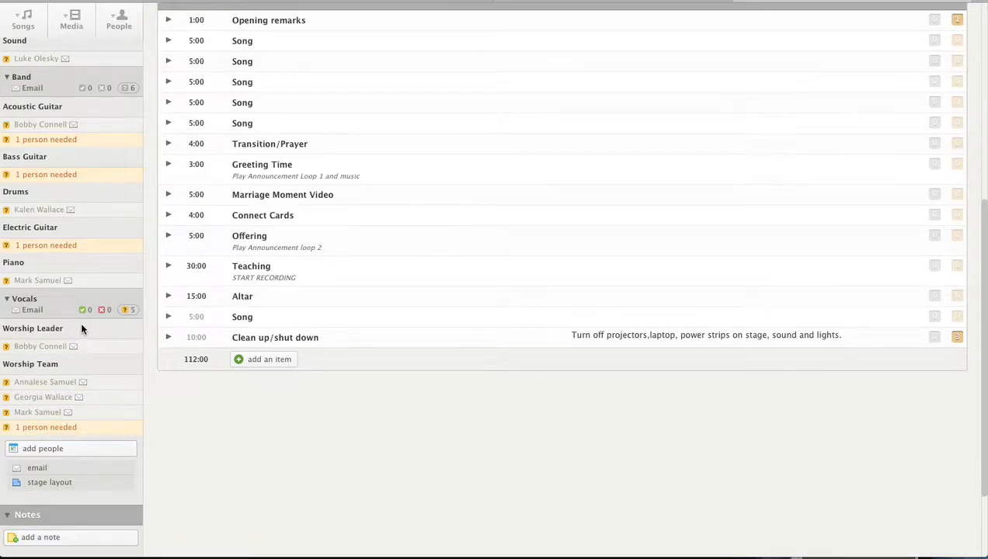
pyautogui.scroll(8, 82, 327)
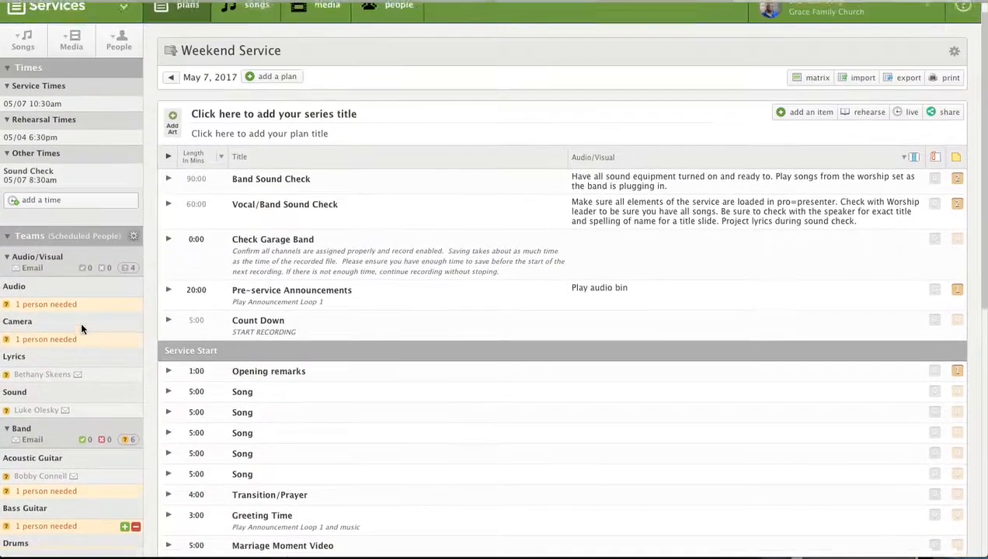
pyautogui.scroll(1, 82, 328)
pyautogui.moveTo(155, 333)
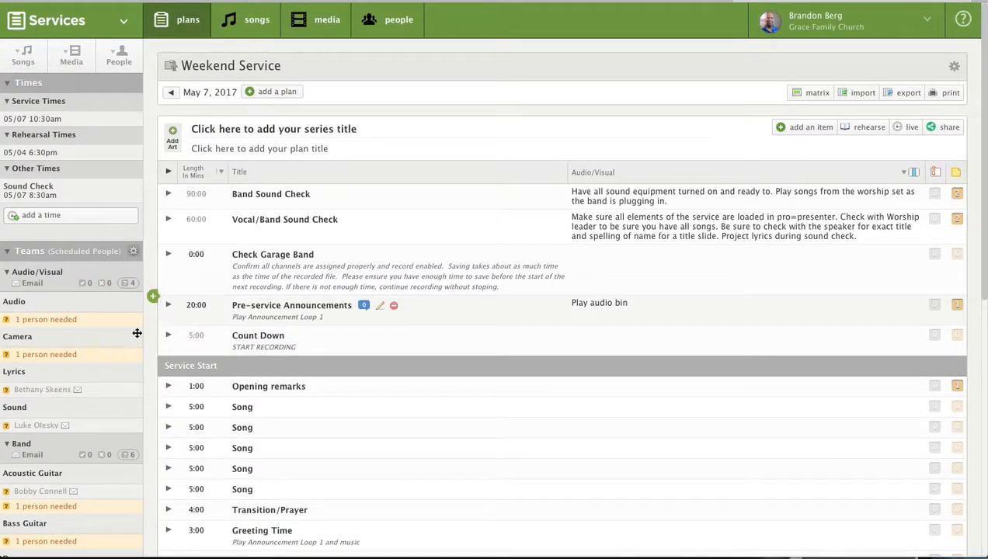
pyautogui.scroll(-11, 110, 337)
pyautogui.click(108, 339)
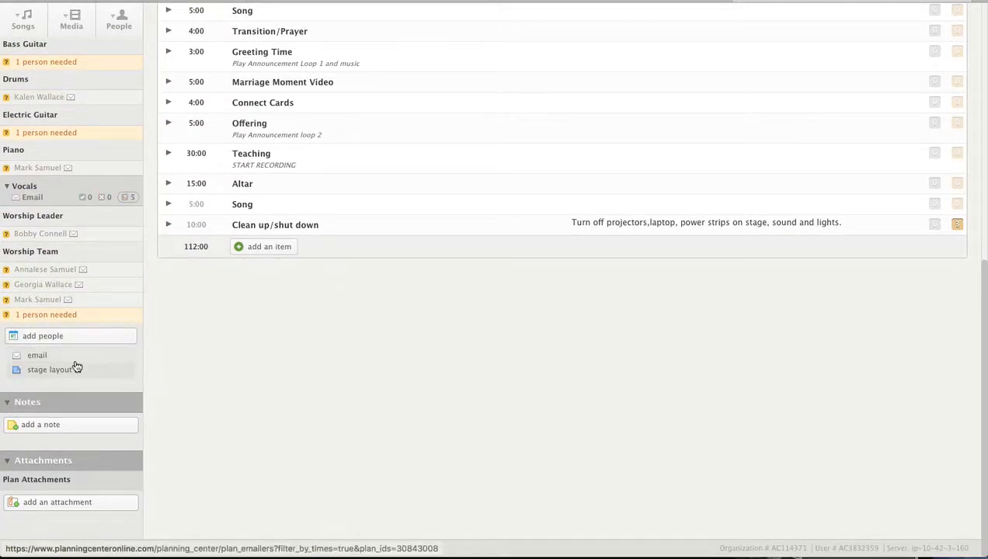
pyautogui.scroll(2, 143, 327)
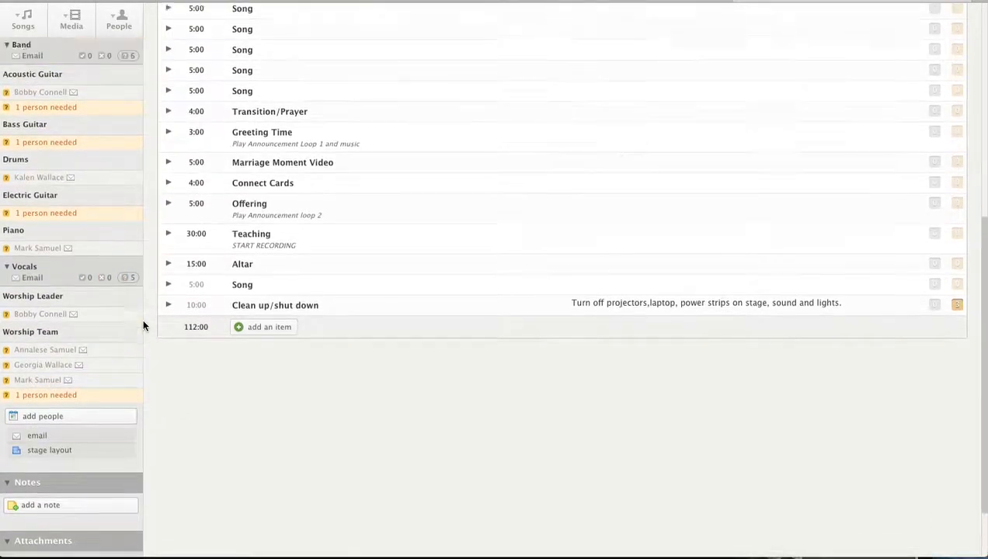
pyautogui.scroll(9, 143, 326)
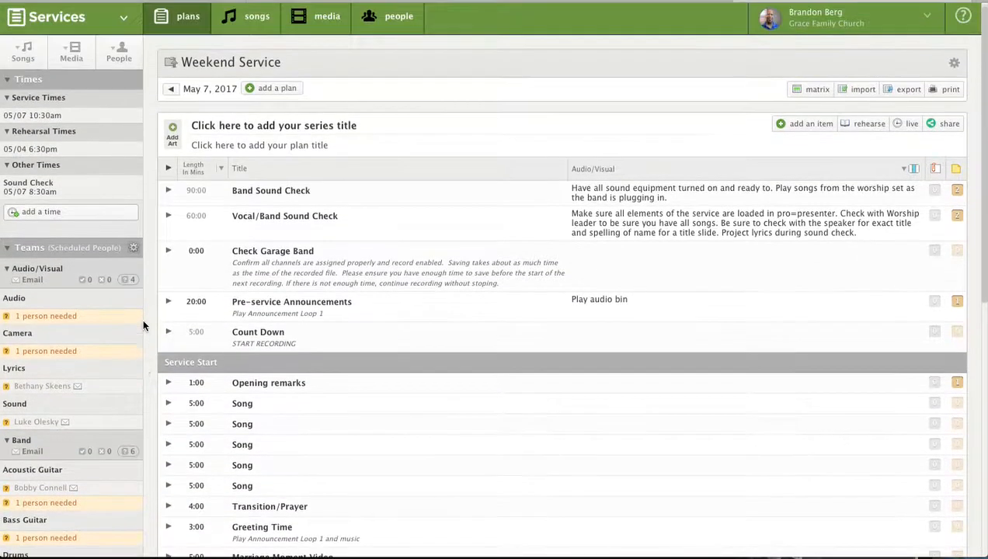
# - Create one Weekend Service plan dated 05/14/2017 from the "Main Service w/Levi Tribe" template
pyautogui.moveTo(190, 23)
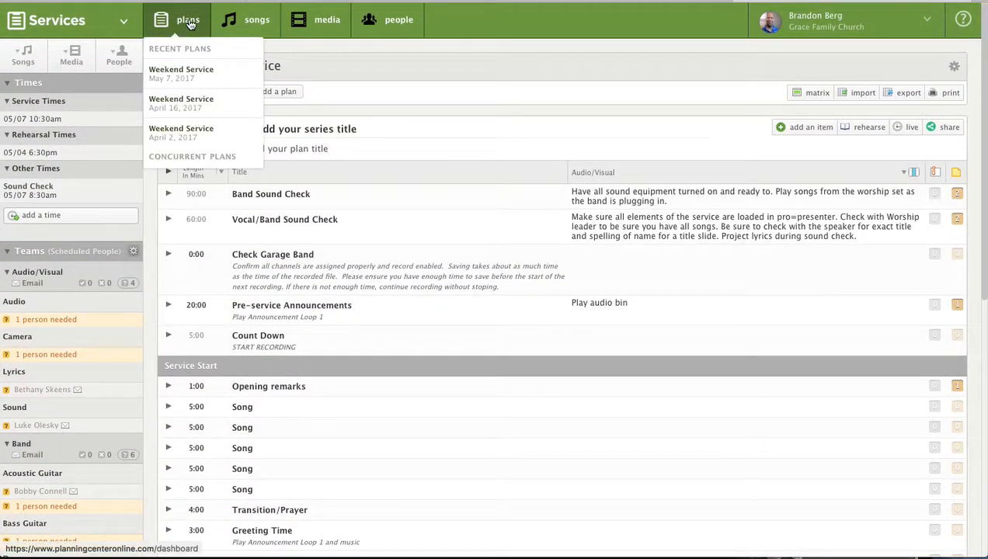
pyautogui.scroll(-1, 190, 24)
pyautogui.scroll(1, 188, 23)
pyautogui.click(184, 26)
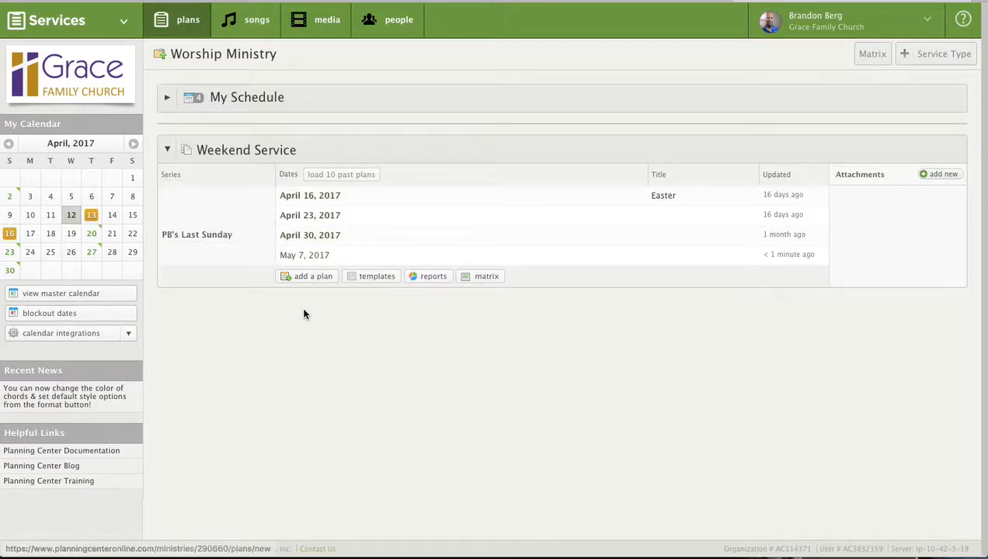
pyautogui.click(314, 281)
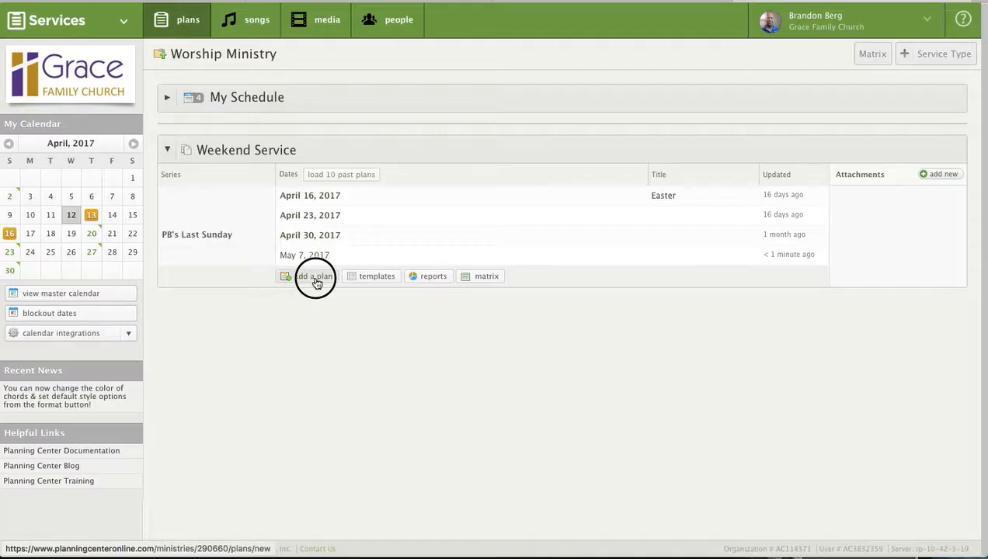
pyautogui.click(471, 100)
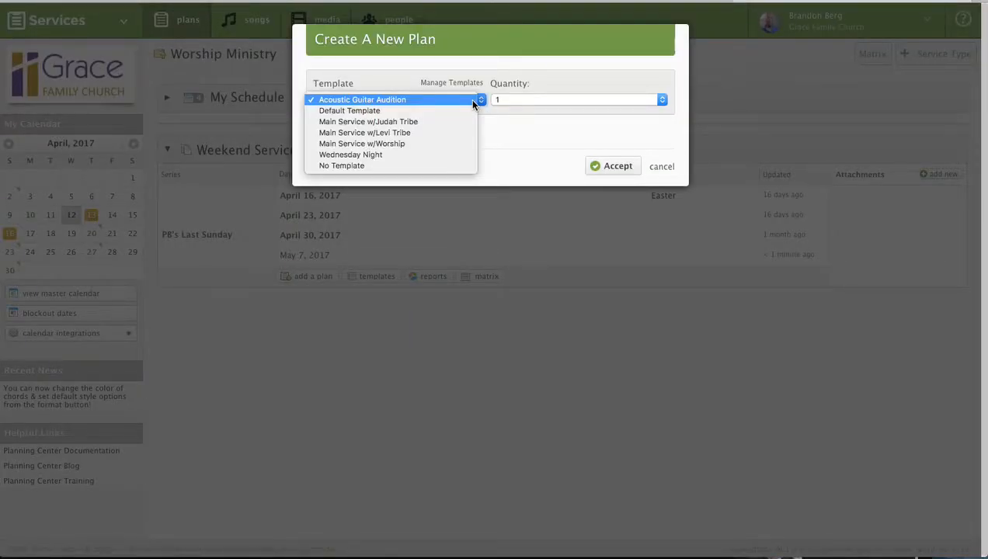
pyautogui.click(450, 138)
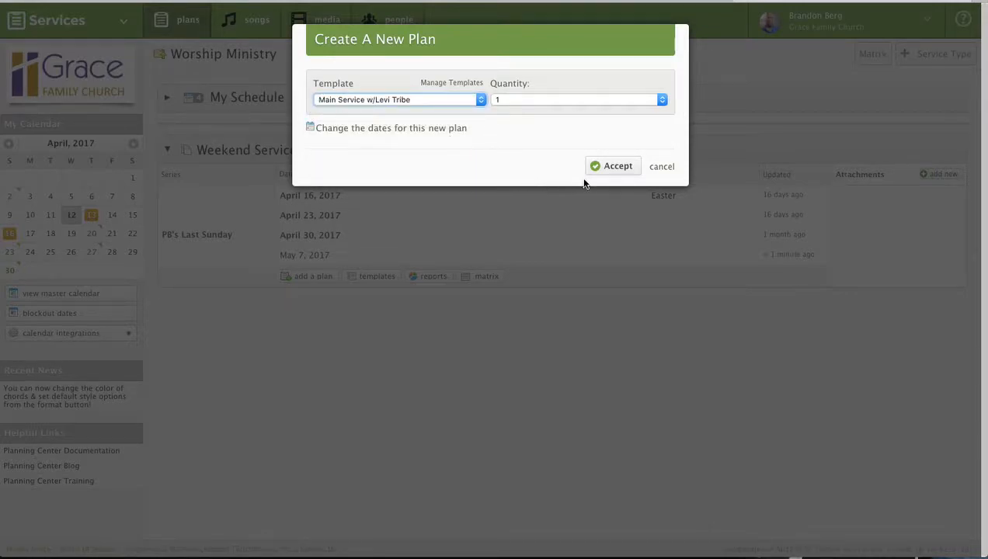
pyautogui.click(452, 134)
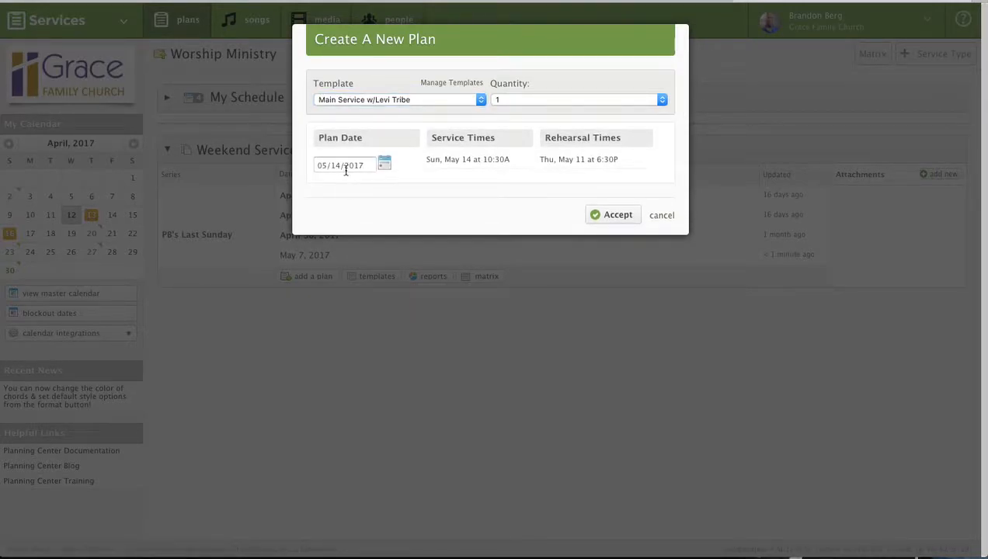
pyautogui.click(603, 215)
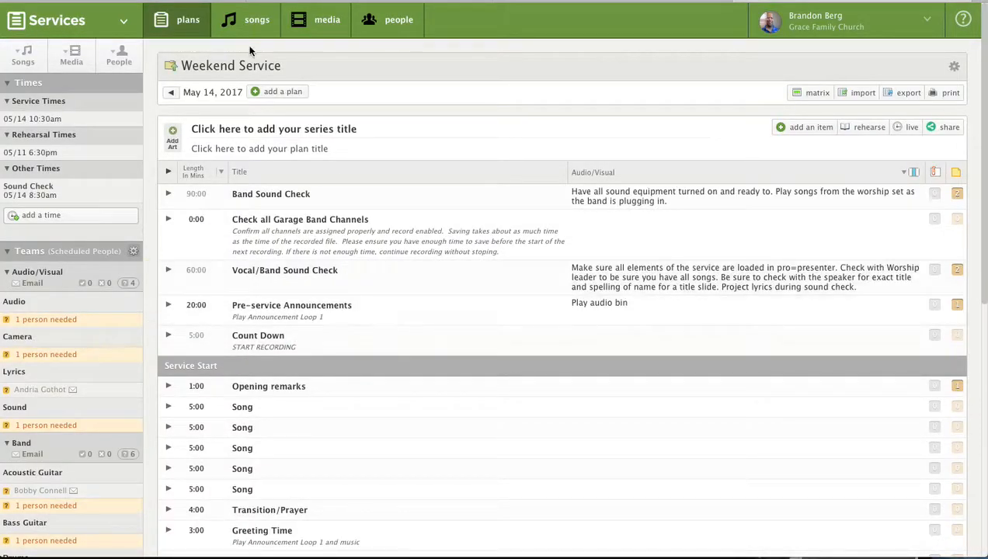
# - Create one Weekend Service plan for May 21, 2017 from the "Main Service w/Judah Tribe" template and look it over
pyautogui.click(187, 21)
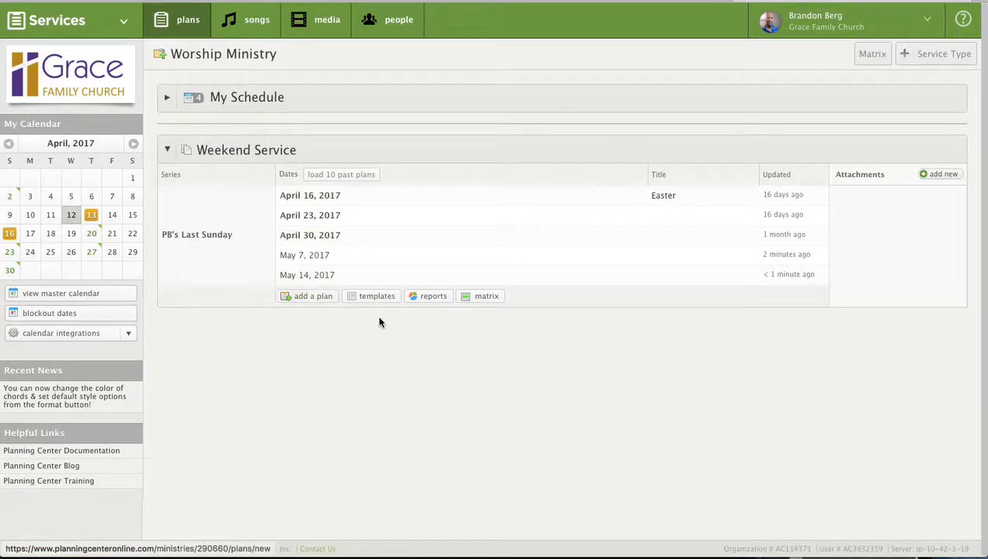
pyautogui.click(318, 296)
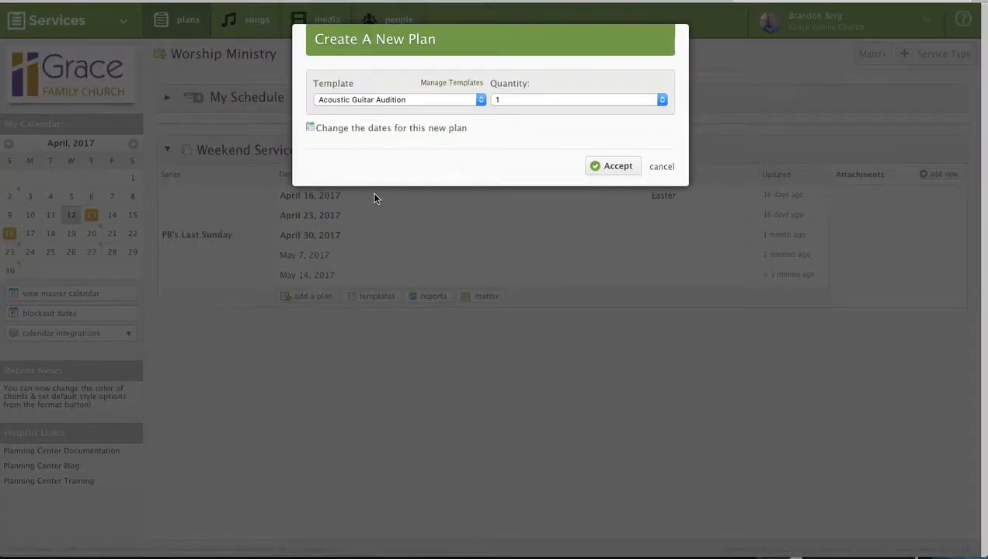
pyautogui.click(426, 100)
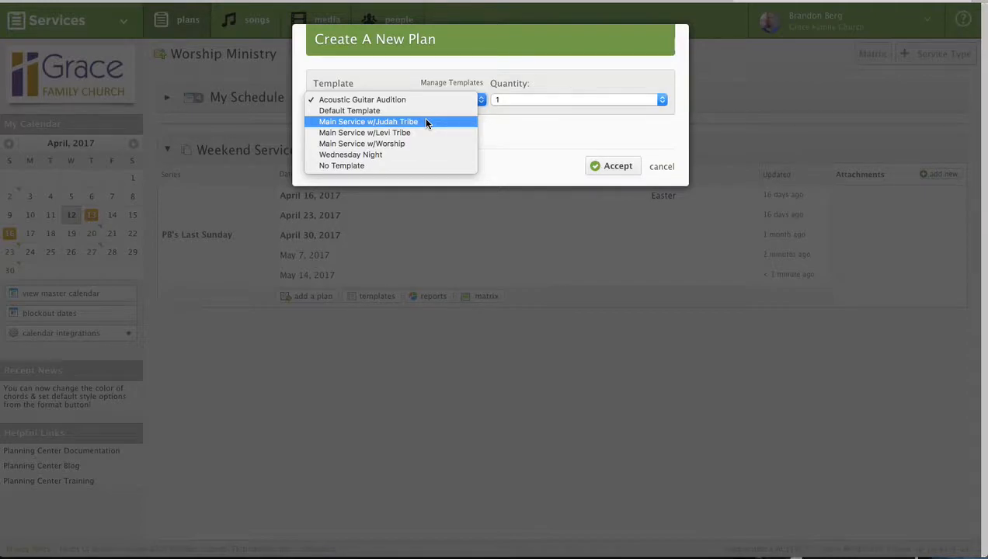
pyautogui.click(426, 123)
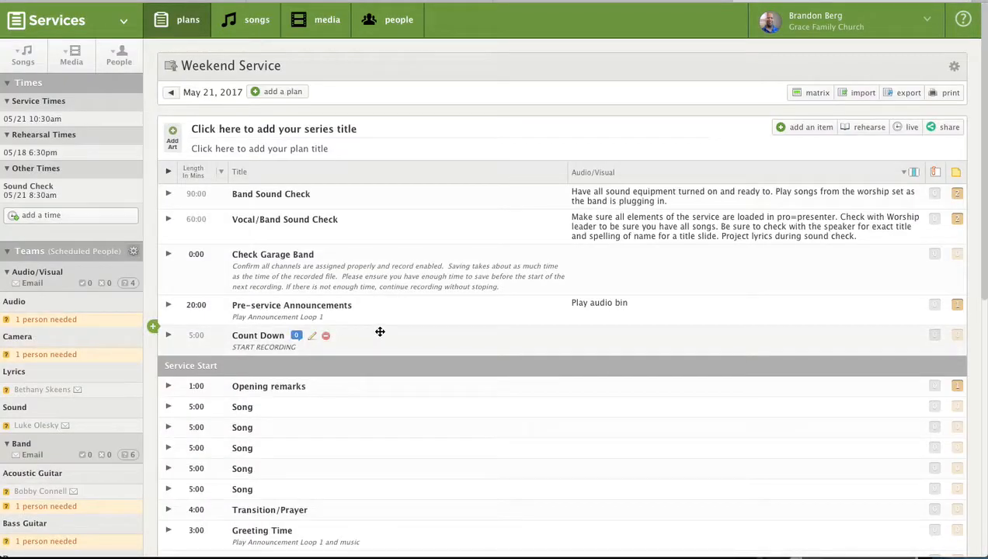
pyautogui.scroll(-6, 380, 332)
pyautogui.scroll(6, 322, 337)
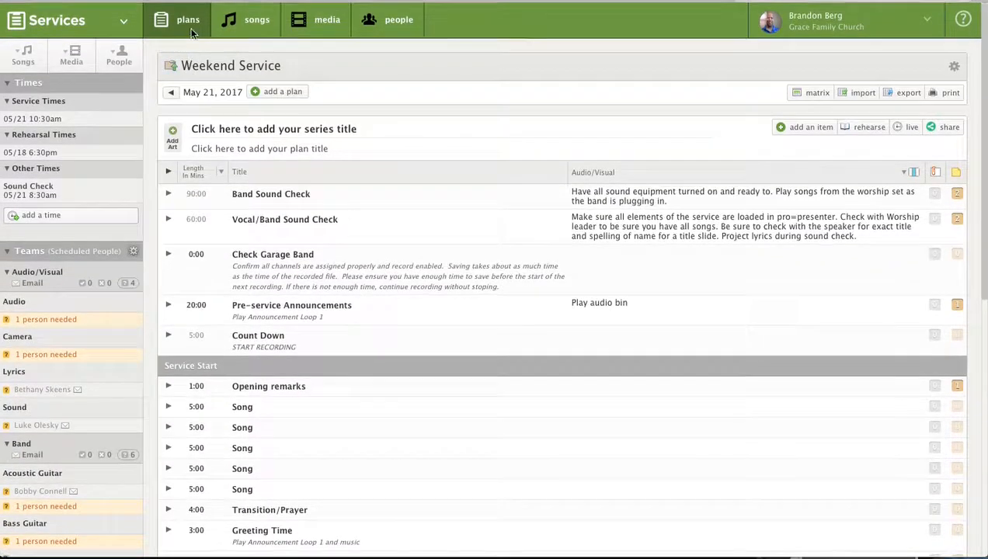
# - Create one Weekend Service plan for May 28, 2017 from the "Main Service w/Levi Tribe" template and return to the plans list
pyautogui.click(192, 35)
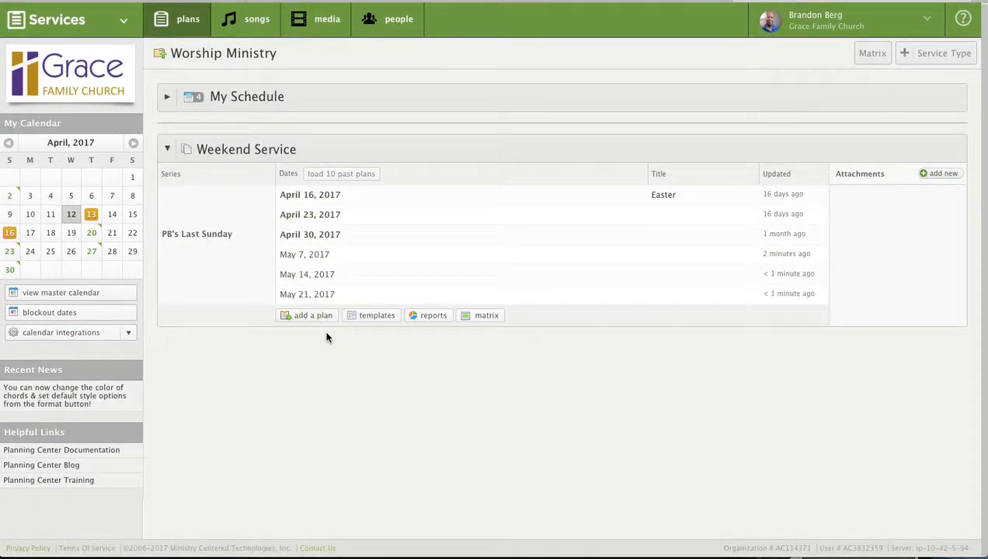
pyautogui.click(320, 316)
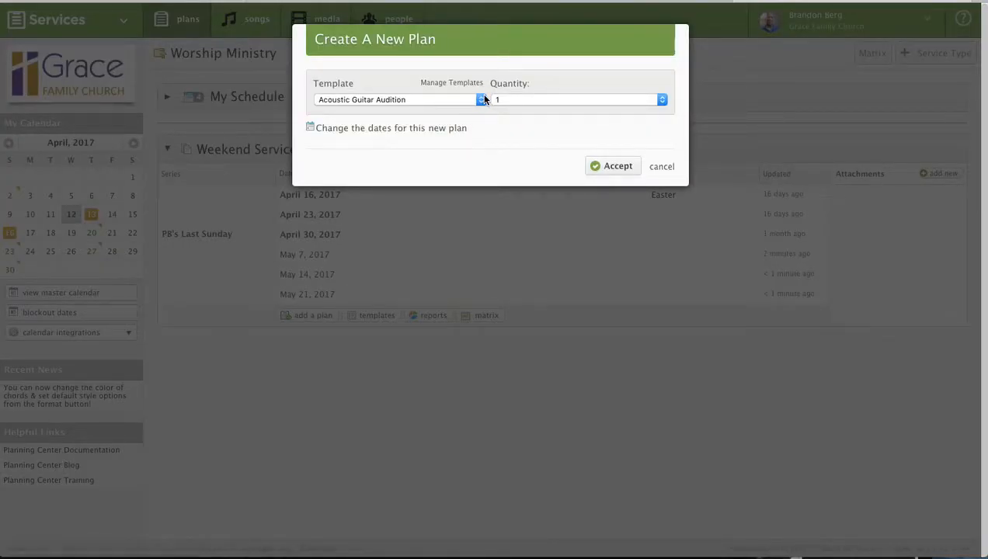
pyautogui.click(482, 99)
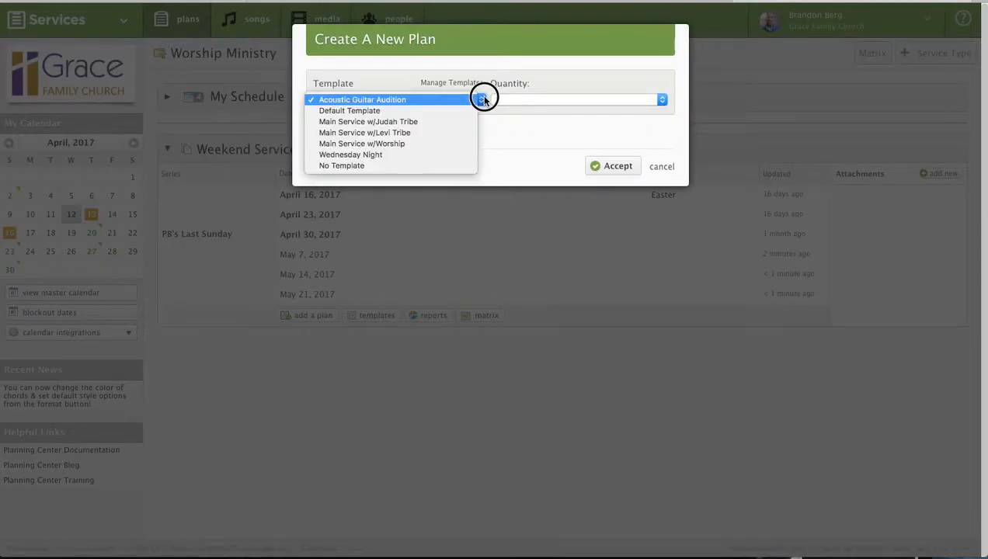
pyautogui.click(439, 131)
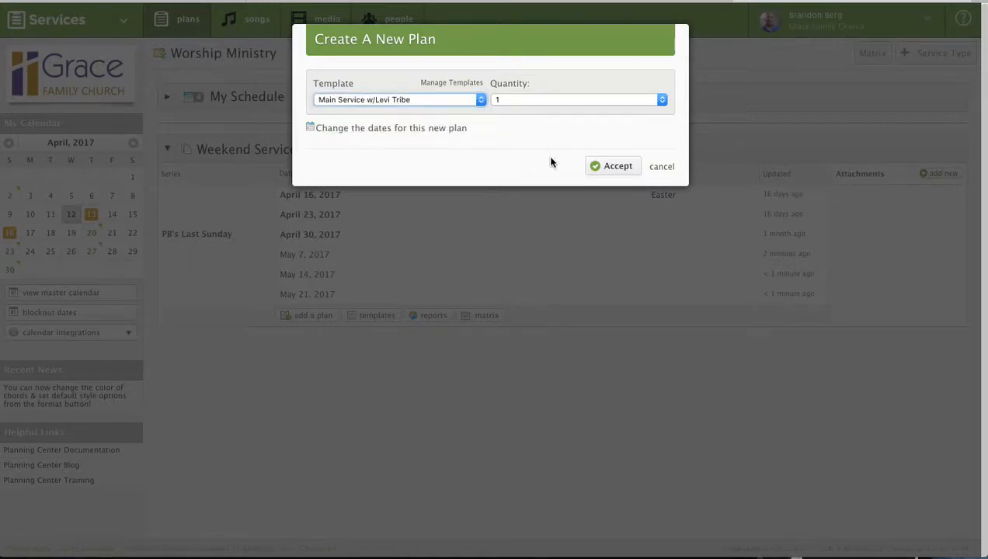
pyautogui.click(614, 167)
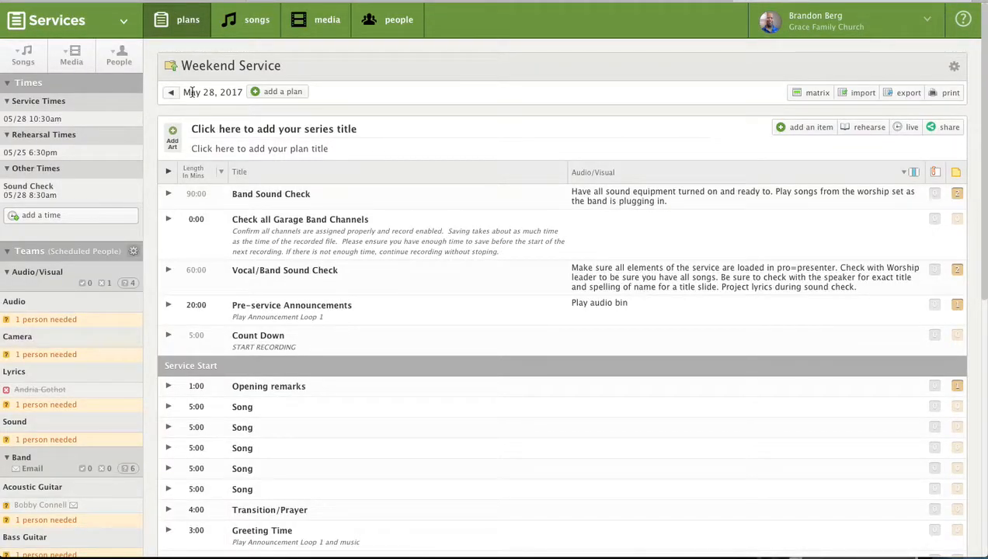
pyautogui.moveTo(186, 21)
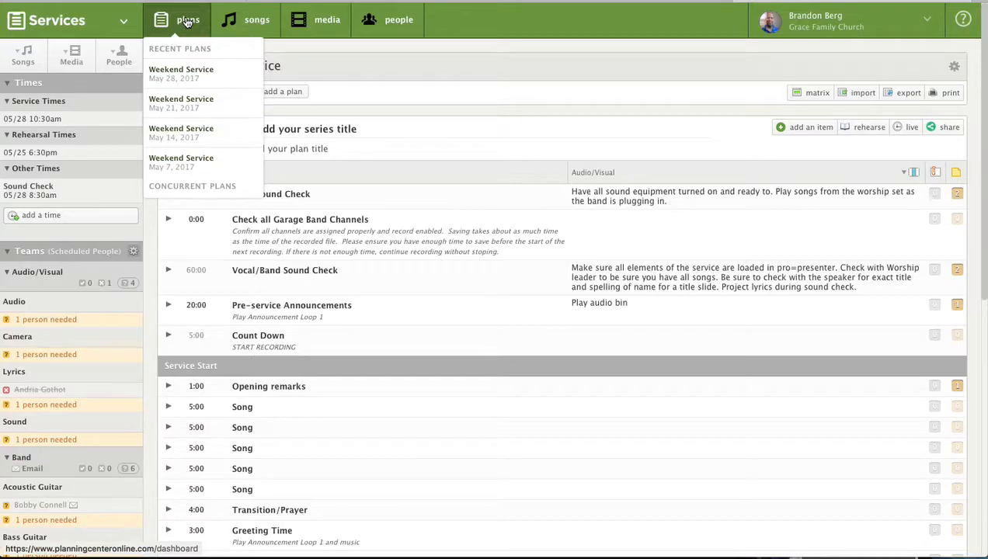
pyautogui.click(187, 22)
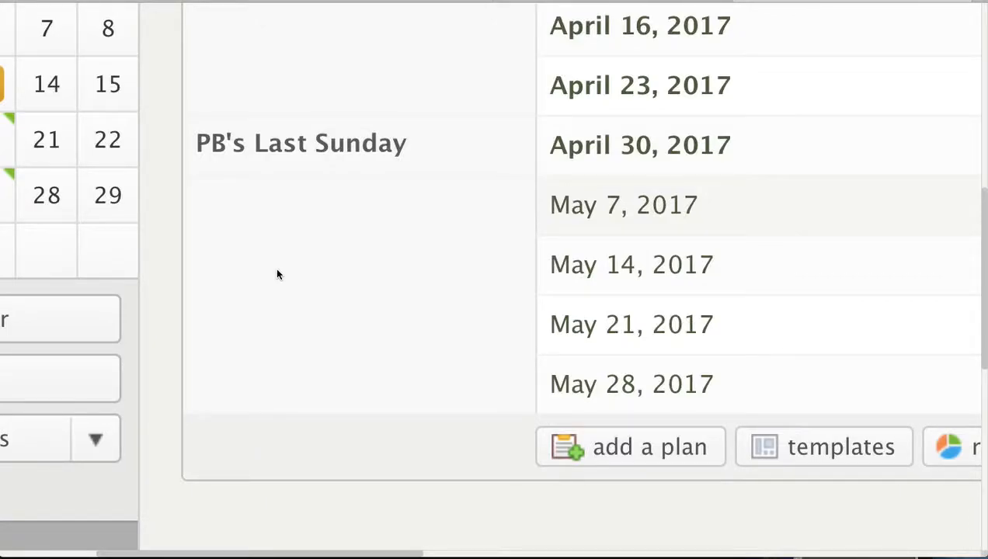
pyautogui.moveTo(278, 274)
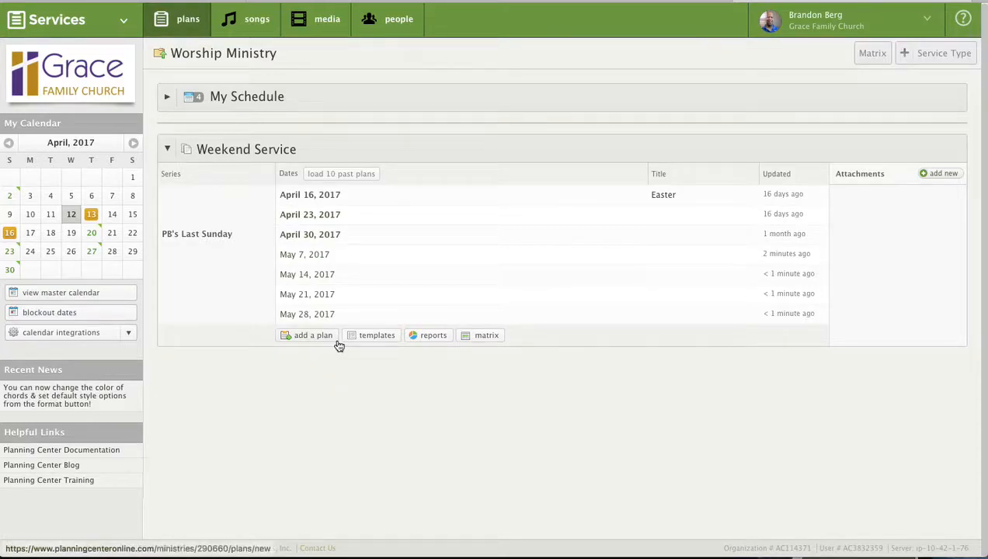
# - Open the "Main Service w/Levi Tribe" template for editing and remove the person assigned as Worship Leader in its Vocals team
pyautogui.click(376, 335)
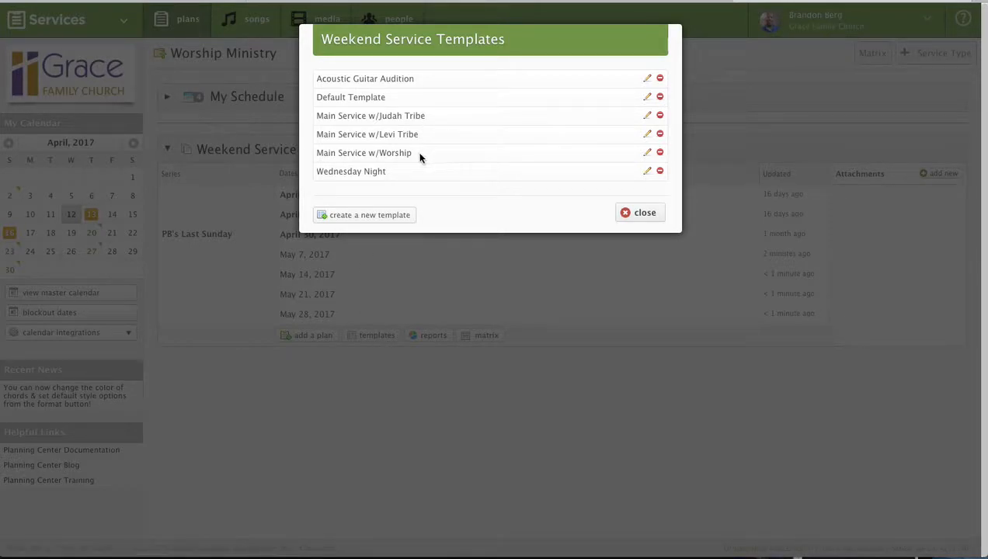
pyautogui.click(647, 134)
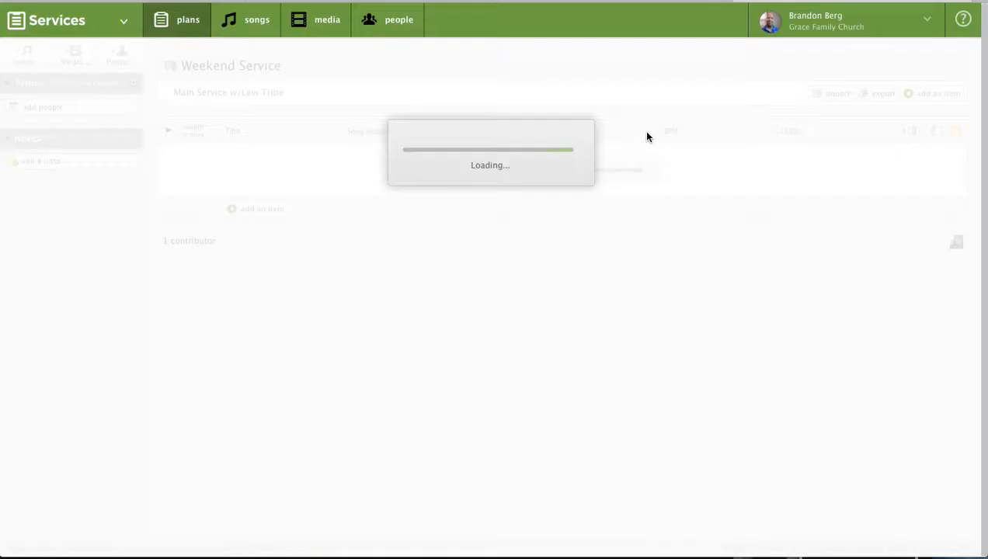
pyautogui.scroll(-3, 70, 406)
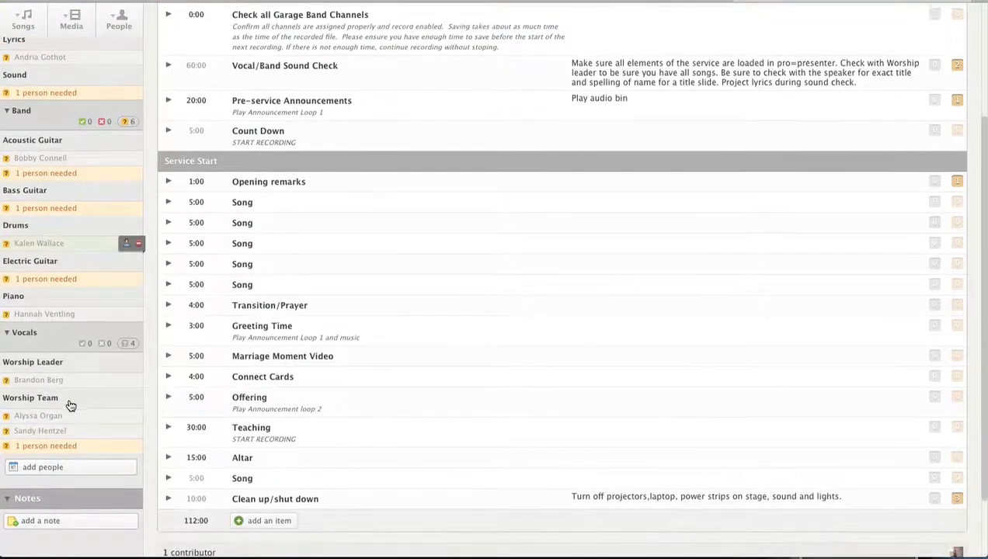
pyautogui.click(138, 371)
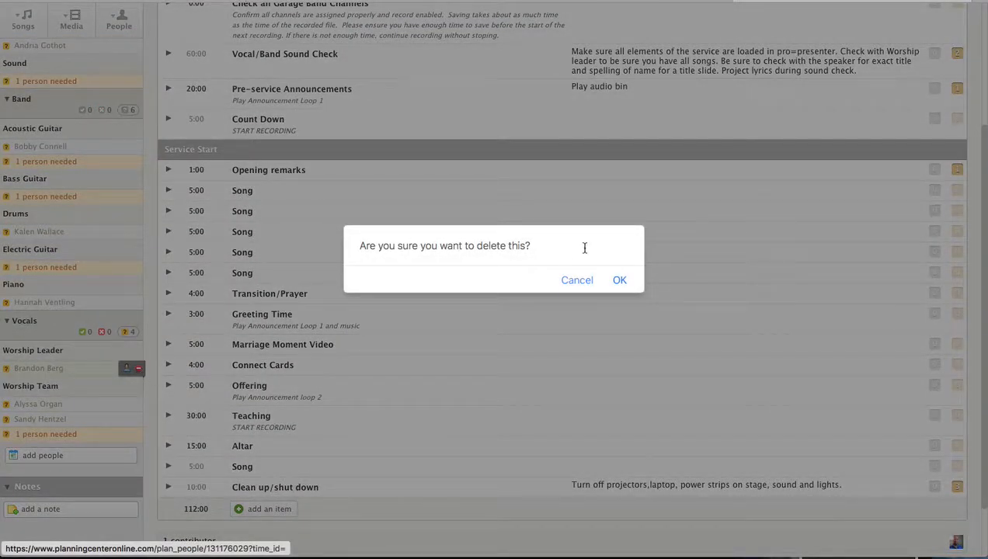
pyautogui.click(619, 281)
# - Assign the template's acoustic guitarist to the vacant Worship Leader position and look over the updated teams
pyautogui.click(48, 369)
pyautogui.click(340, 138)
pyautogui.click(609, 373)
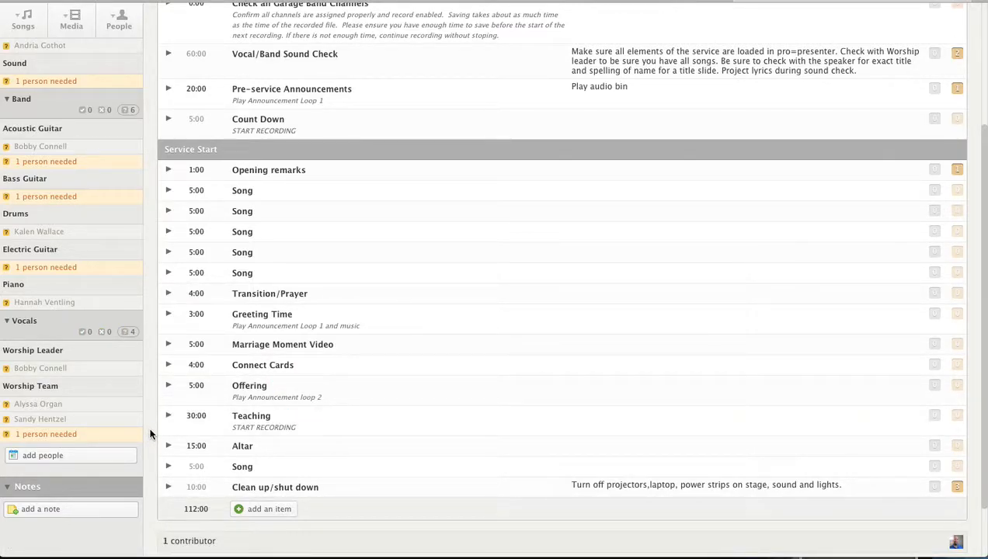
pyautogui.scroll(5, 150, 435)
pyautogui.scroll(-6, 150, 435)
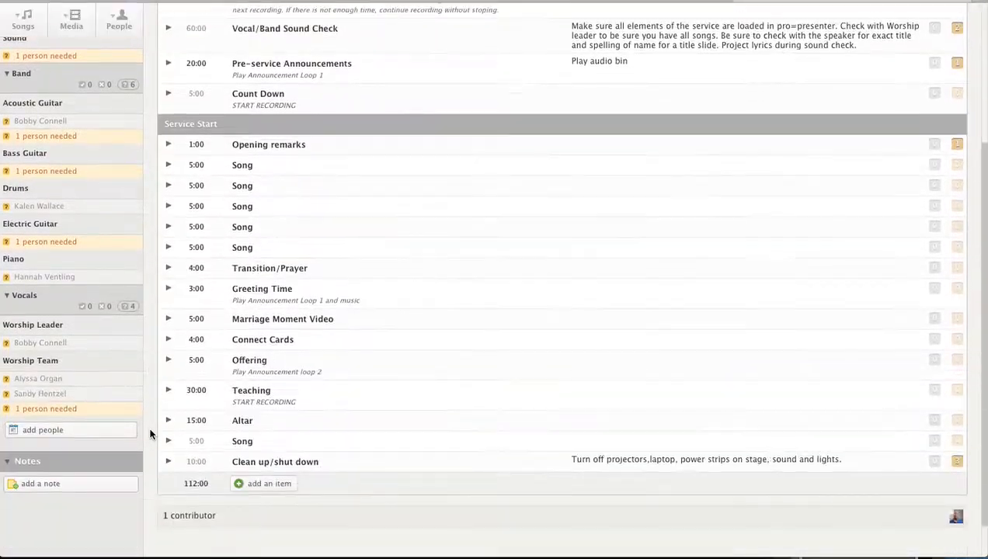
pyautogui.scroll(6, 150, 435)
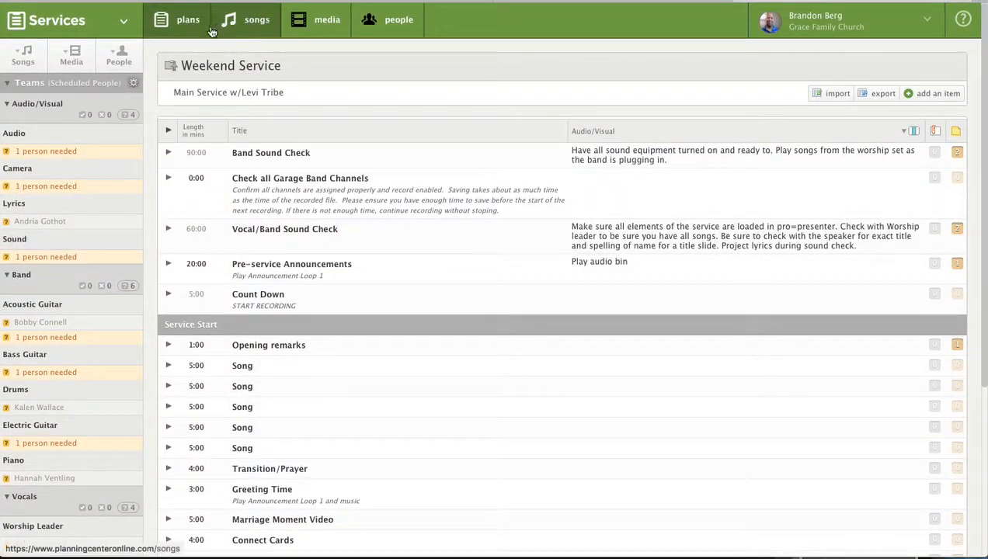
# - Reopen the "Main Service w/Levi Tribe" template, check its title and team assignments, and return to the plans list
pyautogui.click(185, 24)
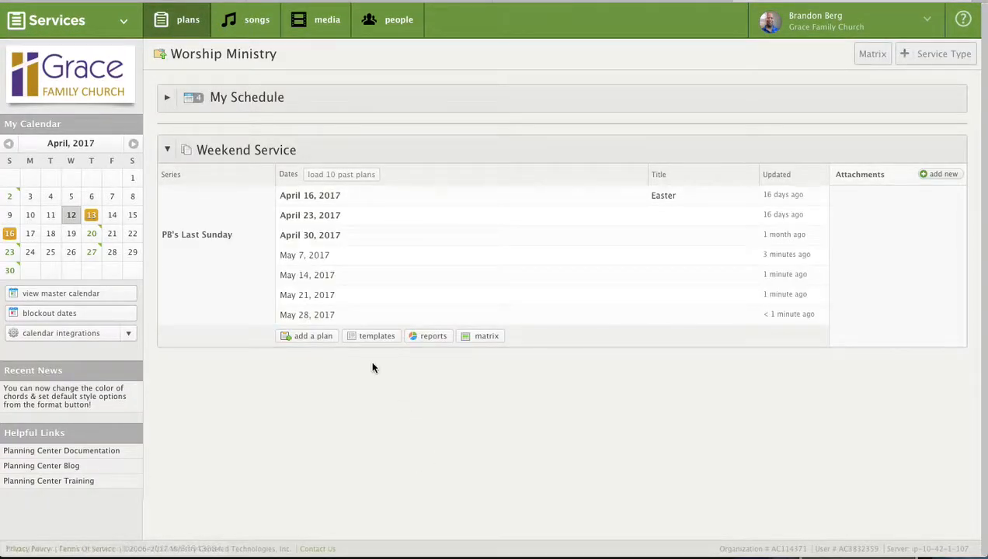
pyautogui.click(378, 336)
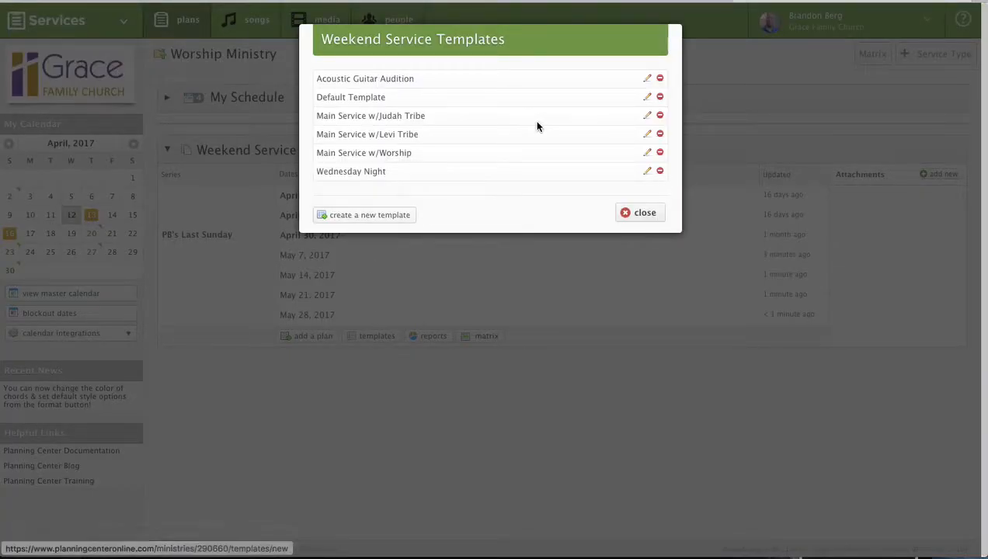
pyautogui.click(647, 136)
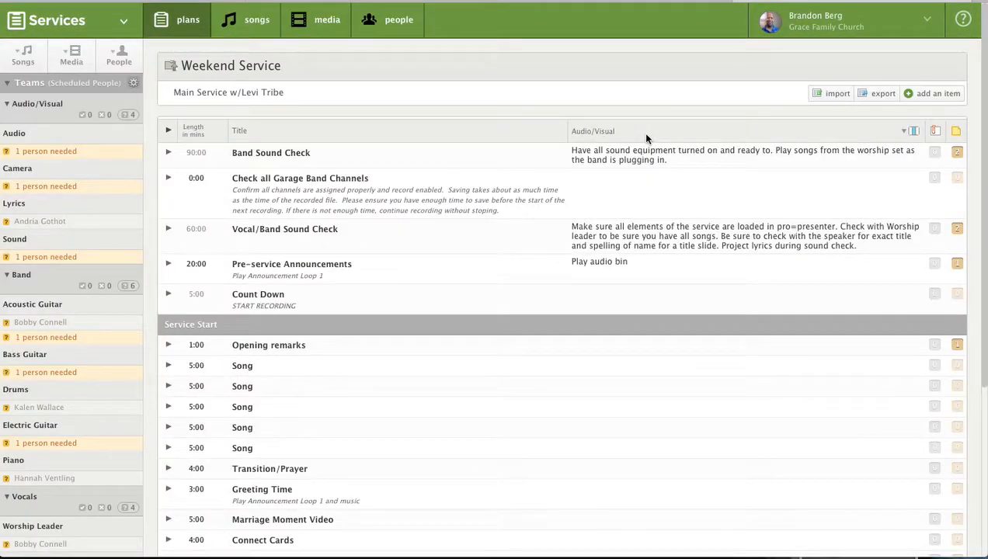
pyautogui.click(277, 92)
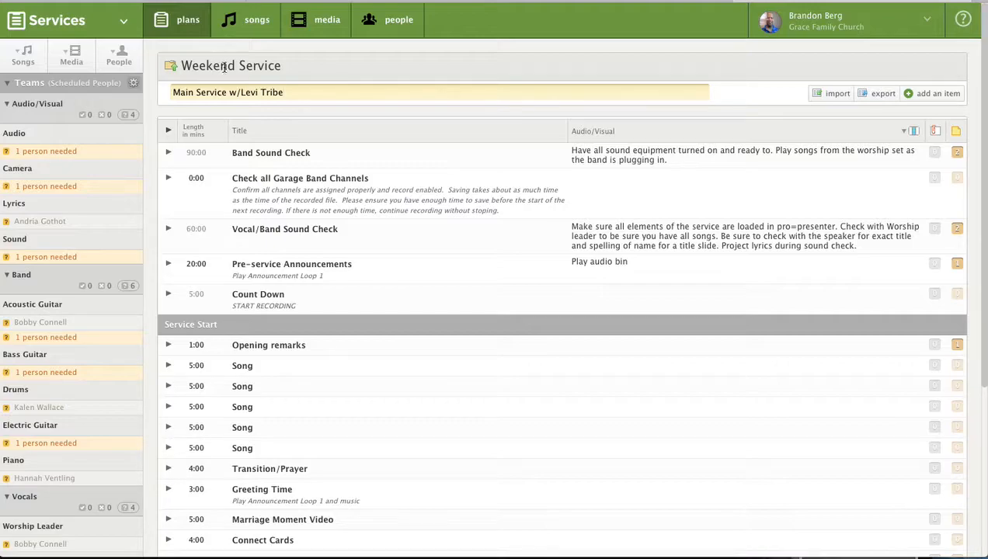
pyautogui.click(186, 21)
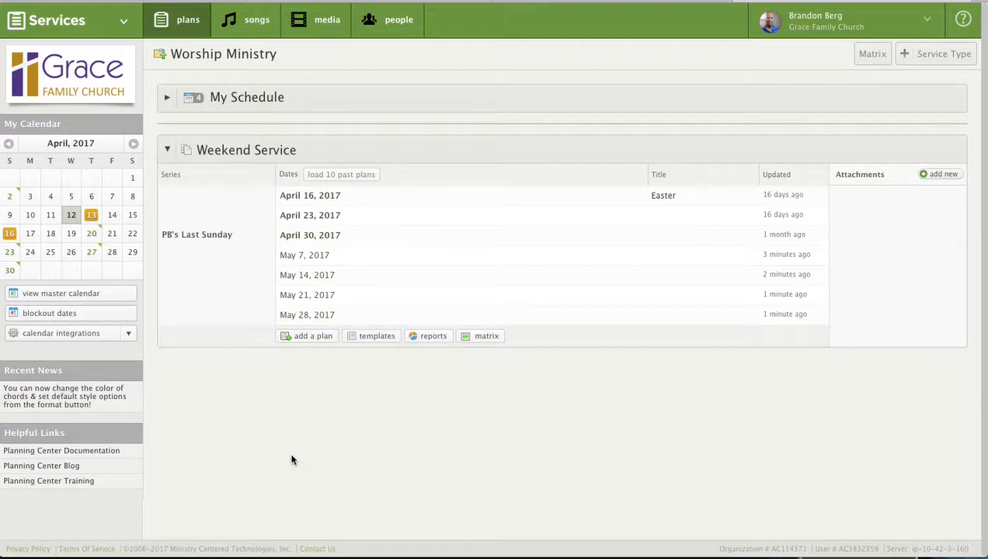
# - Open the matrix for the Weekend Service plans and collapse its Order Of Service and Plan Notes sections
pyautogui.moveTo(317, 323)
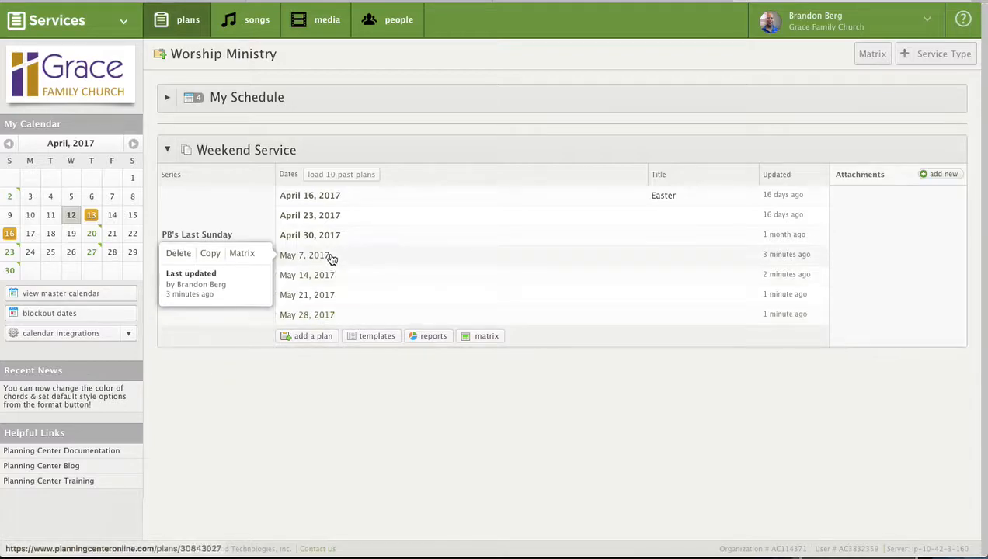
pyautogui.moveTo(337, 261)
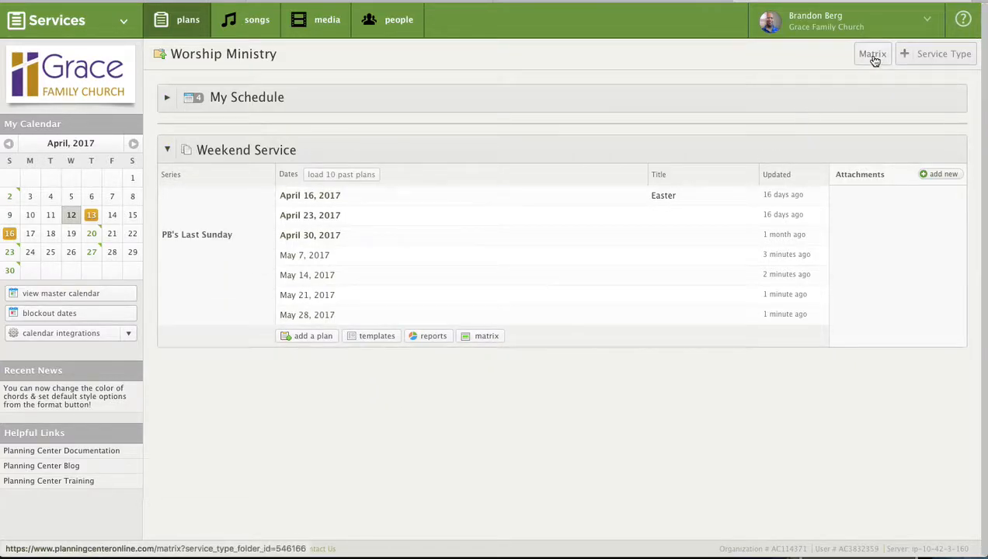
pyautogui.click(487, 340)
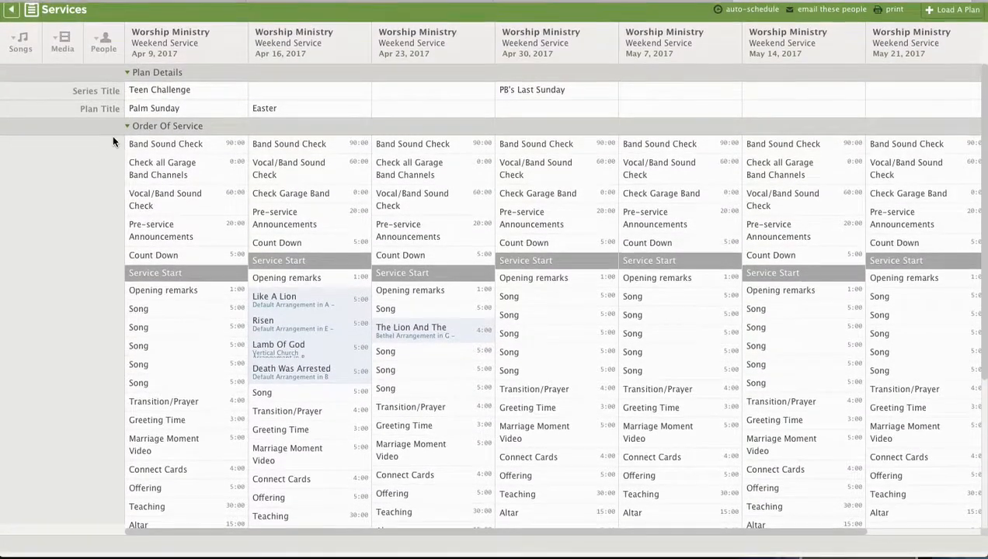
pyautogui.click(129, 135)
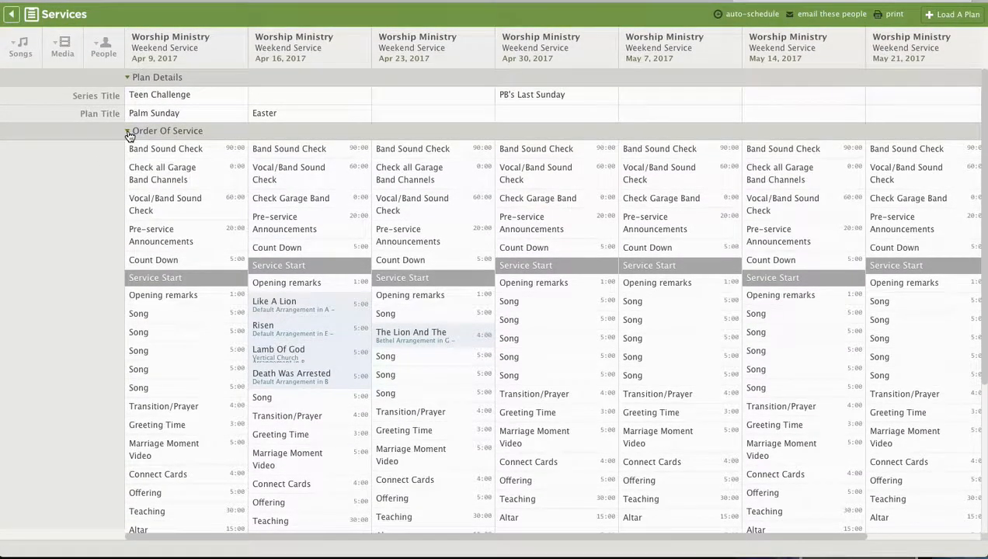
pyautogui.click(128, 151)
pyautogui.click(126, 153)
# - Review the Audio/Visual and Band assignments across the plans in the matrix, collapsing each section after viewing
pyautogui.click(125, 167)
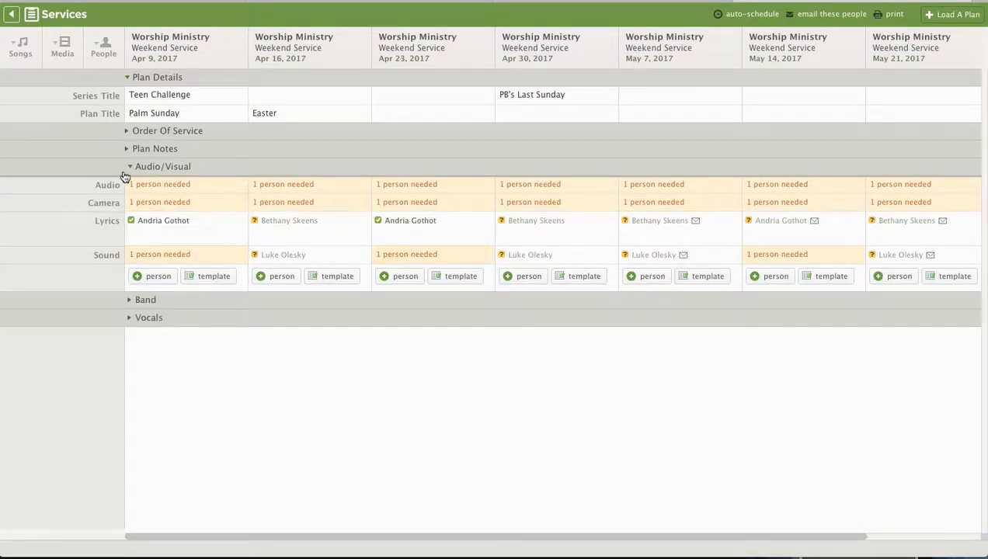
pyautogui.click(131, 167)
pyautogui.click(129, 185)
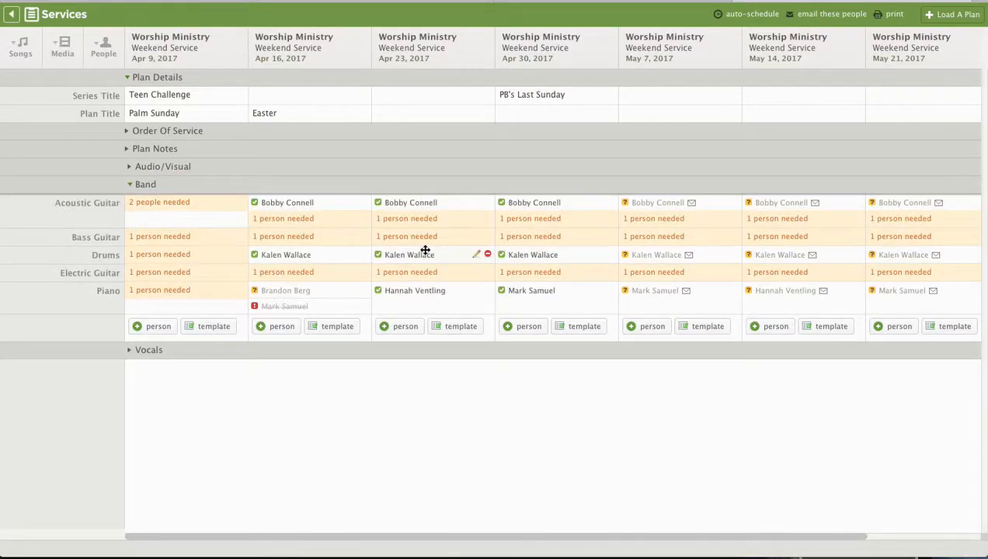
pyautogui.click(130, 185)
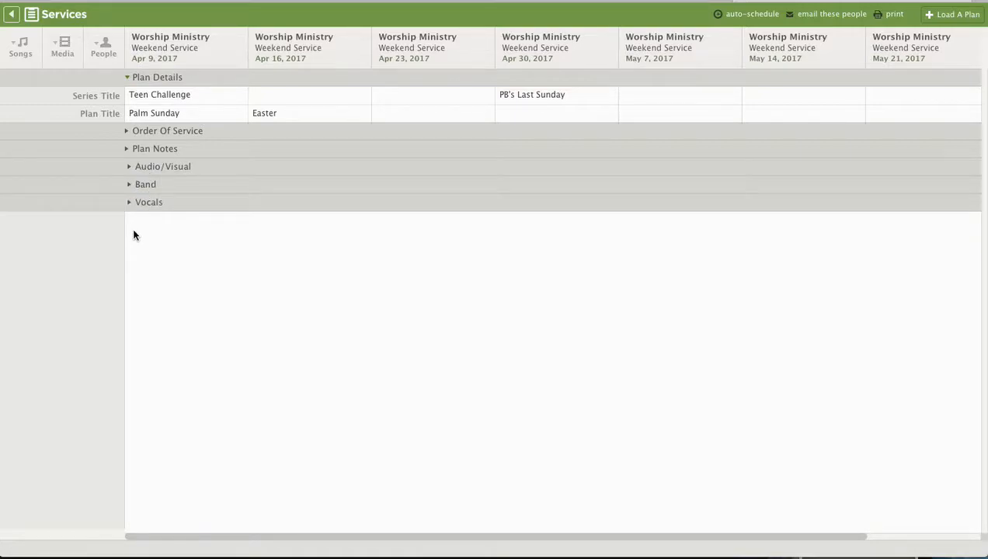
# - Expand Vocals and Band together and compare both teams' assignments across the April and May 2017 plans
pyautogui.click(130, 205)
pyautogui.click(132, 187)
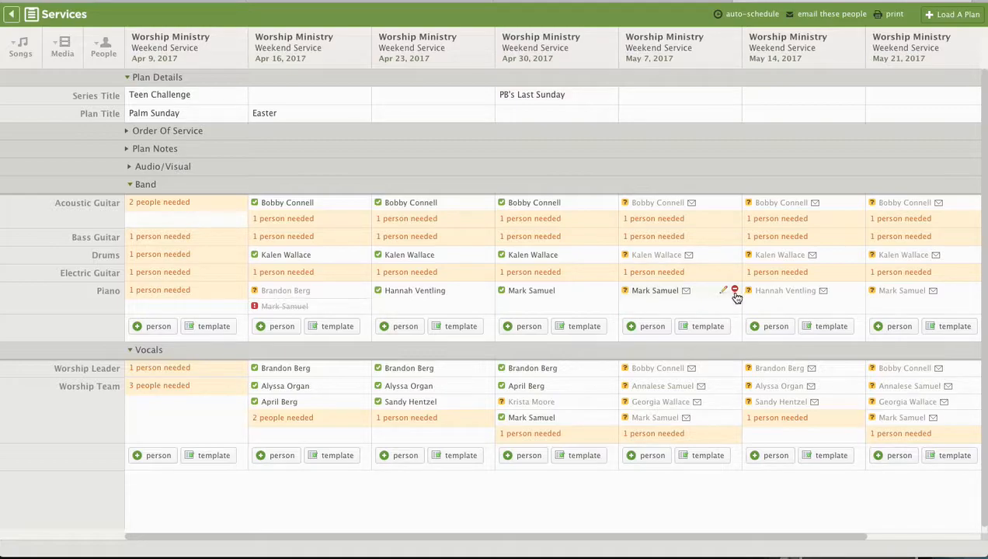
pyautogui.scroll(-1, 736, 298)
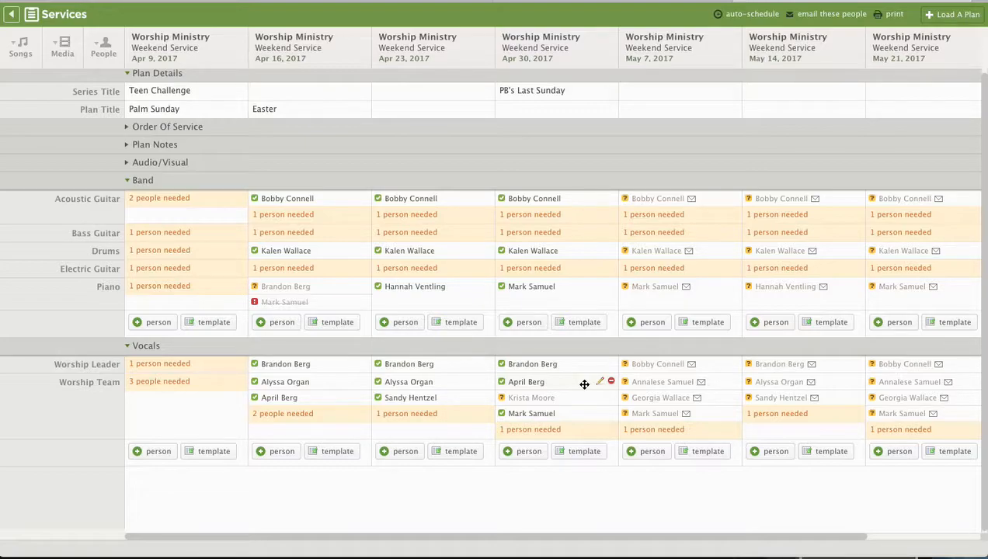
pyautogui.hscroll(3, 701, 292)
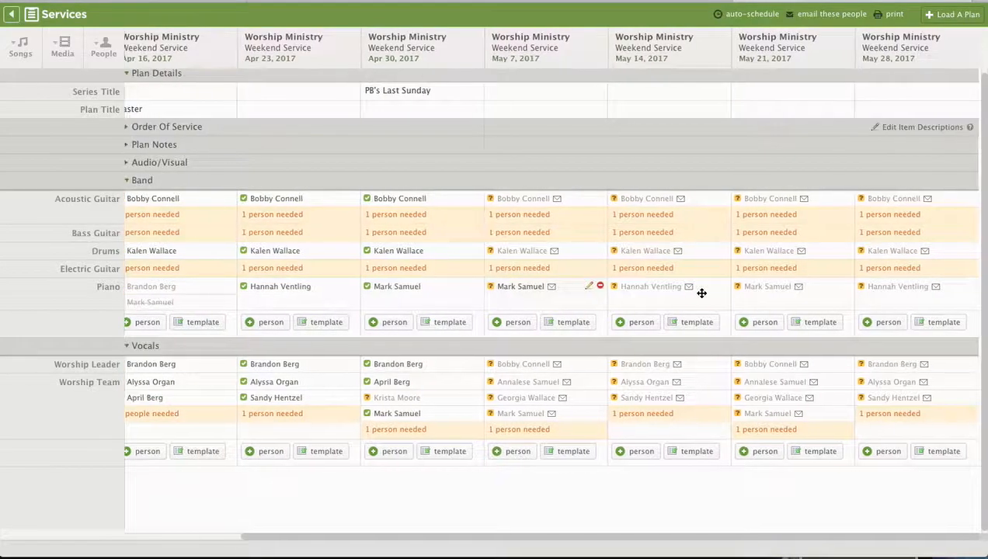
pyautogui.hscroll(-3, 701, 293)
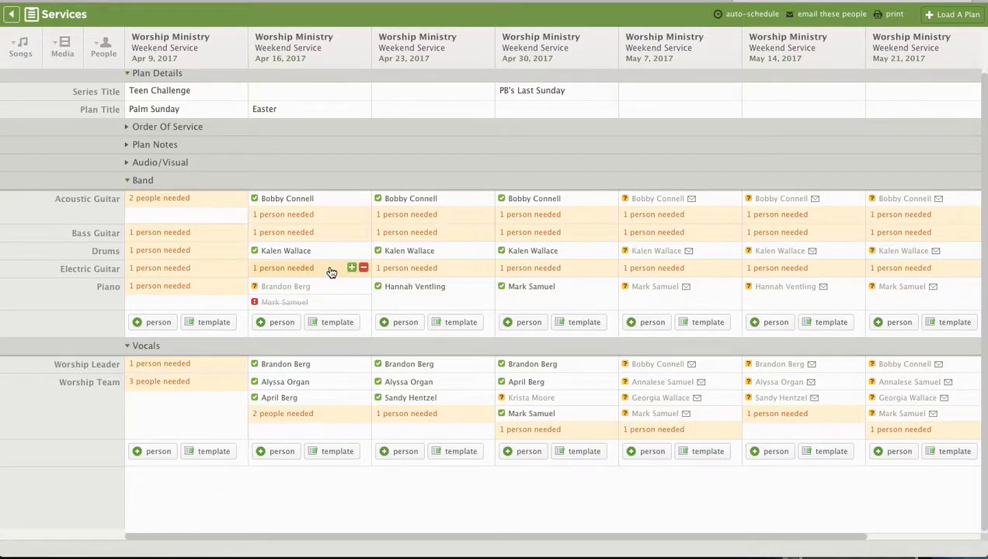
# - Expand Order Of Service, browse the linkable songs for an empty Song item in the April 23 plan, and leave the item unchanged
pyautogui.click(126, 127)
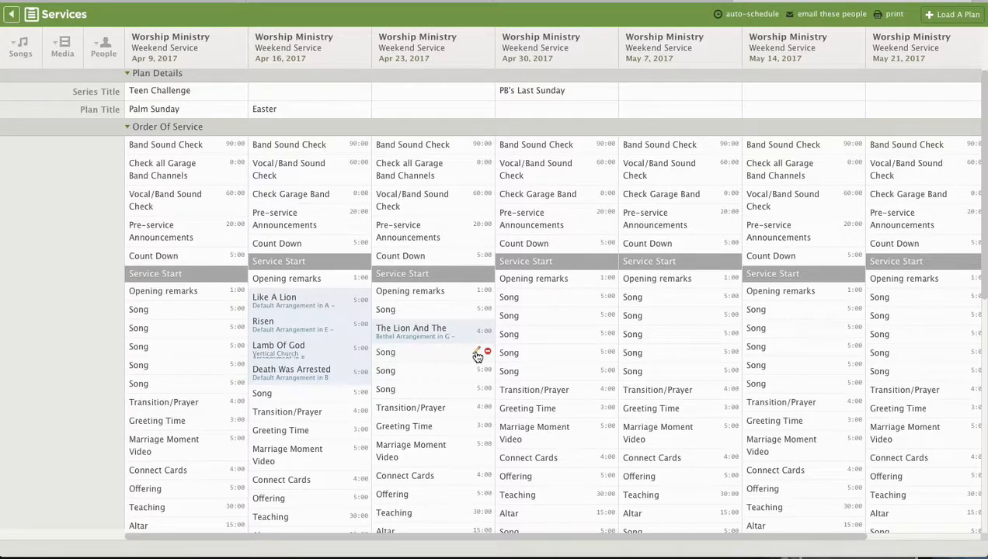
pyautogui.click(477, 353)
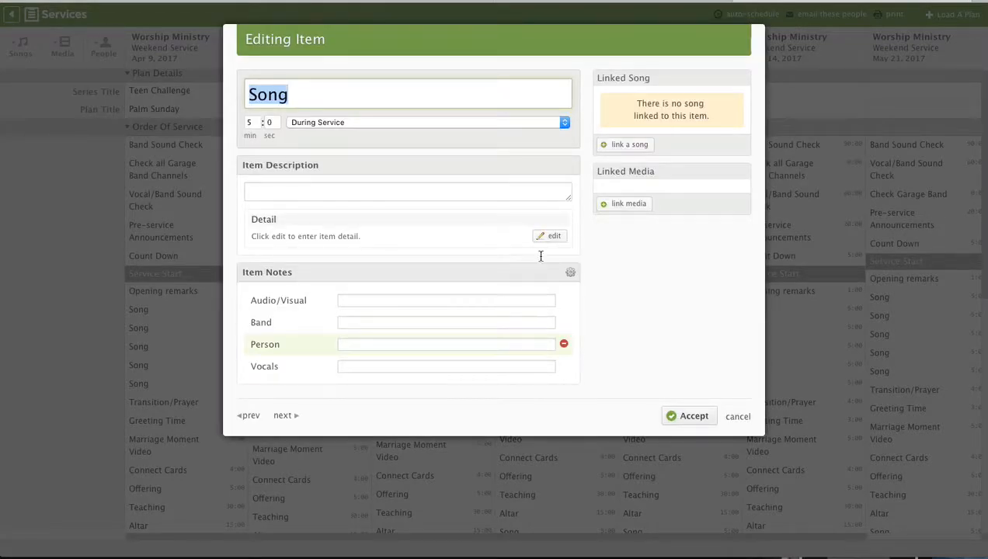
pyautogui.click(627, 146)
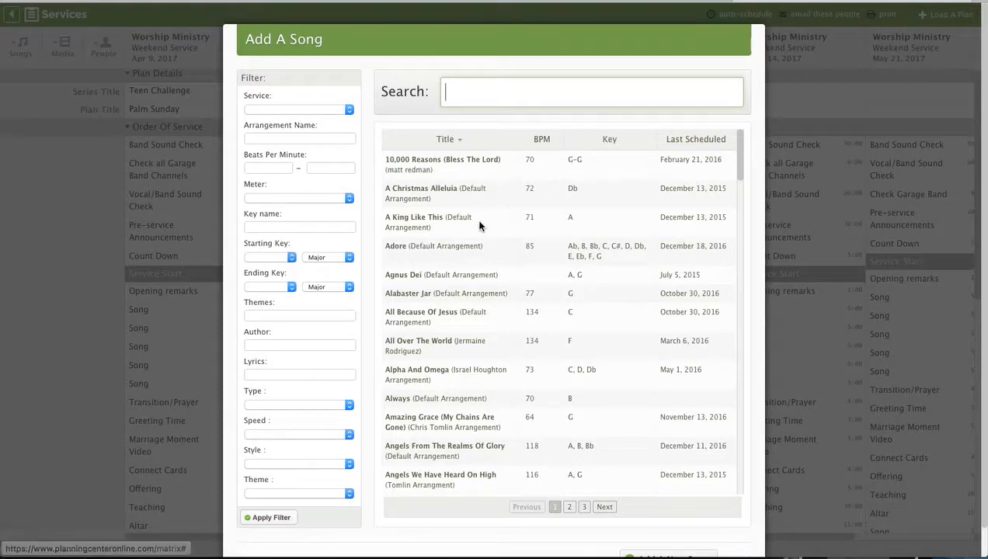
pyautogui.scroll(-5, 448, 255)
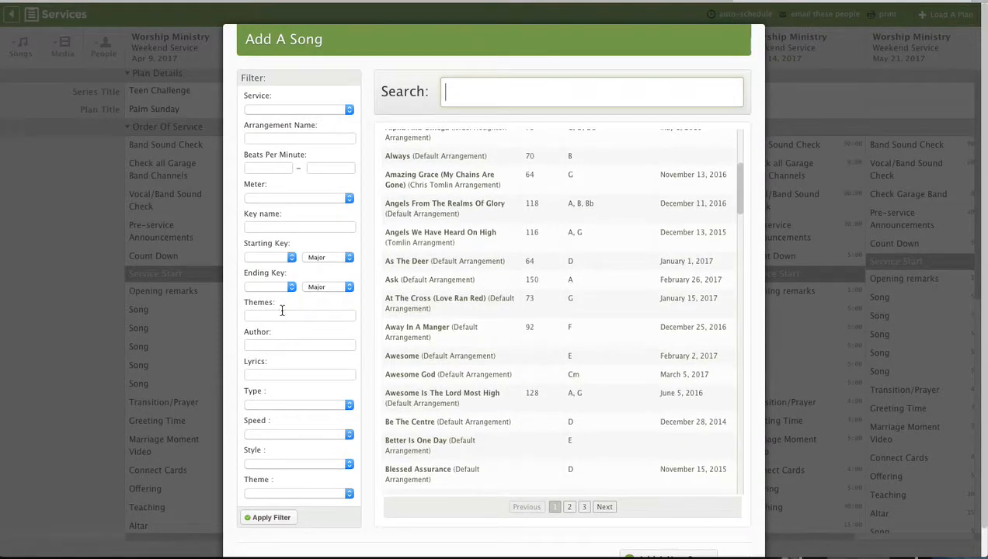
pyautogui.scroll(5, 607, 294)
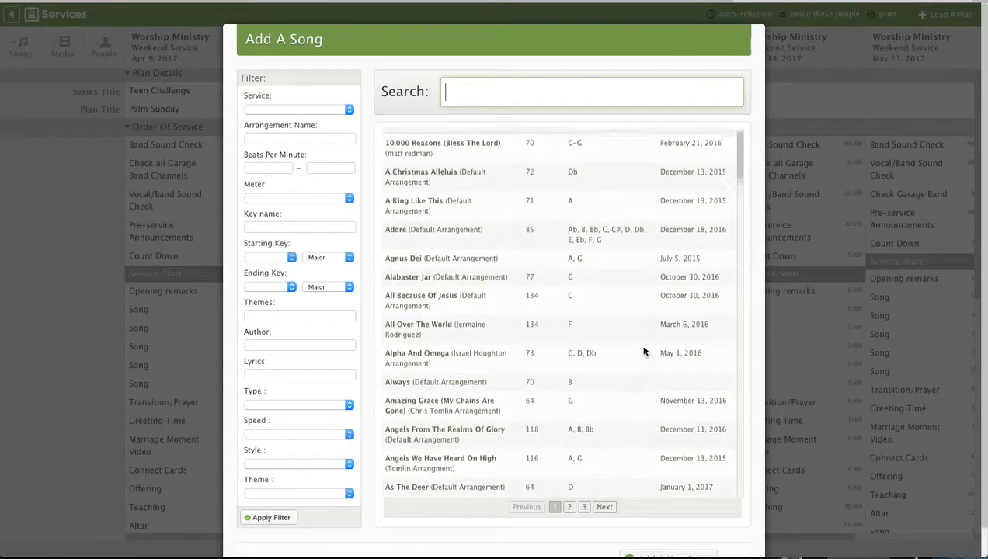
pyautogui.scroll(-1, 724, 518)
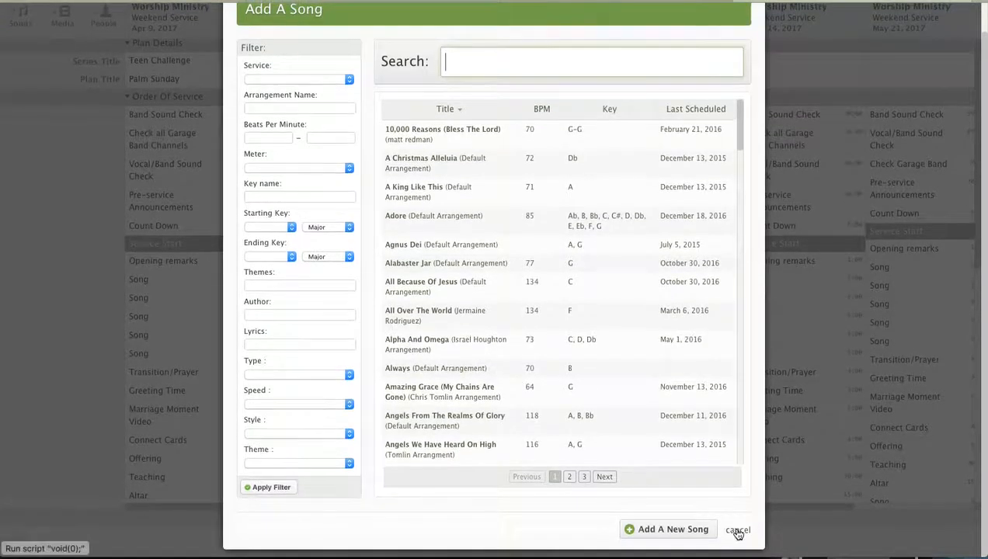
pyautogui.click(742, 531)
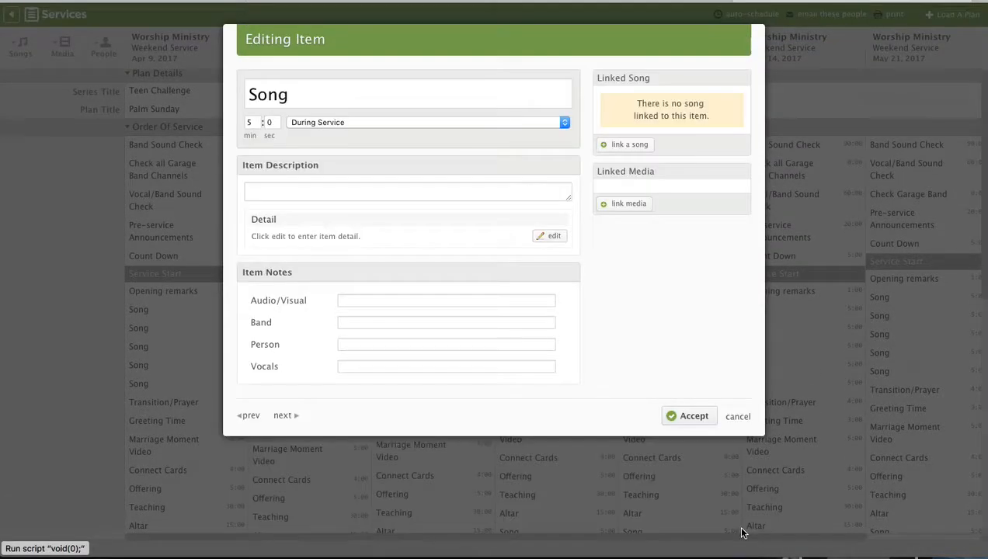
pyautogui.click(736, 416)
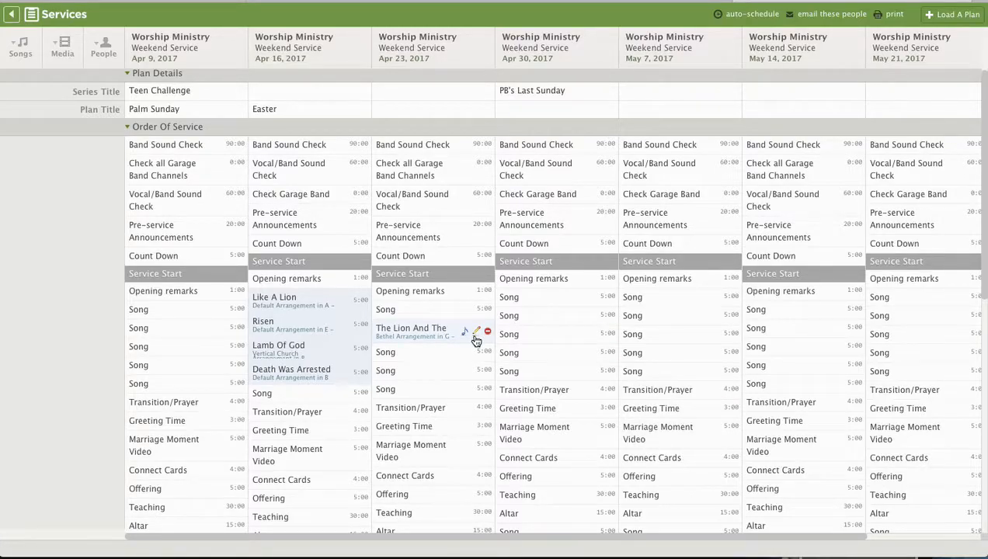
# - Show the song library beside the matrix and browse its songs, checking their arrangements, keys and last-used dates
pyautogui.click(24, 53)
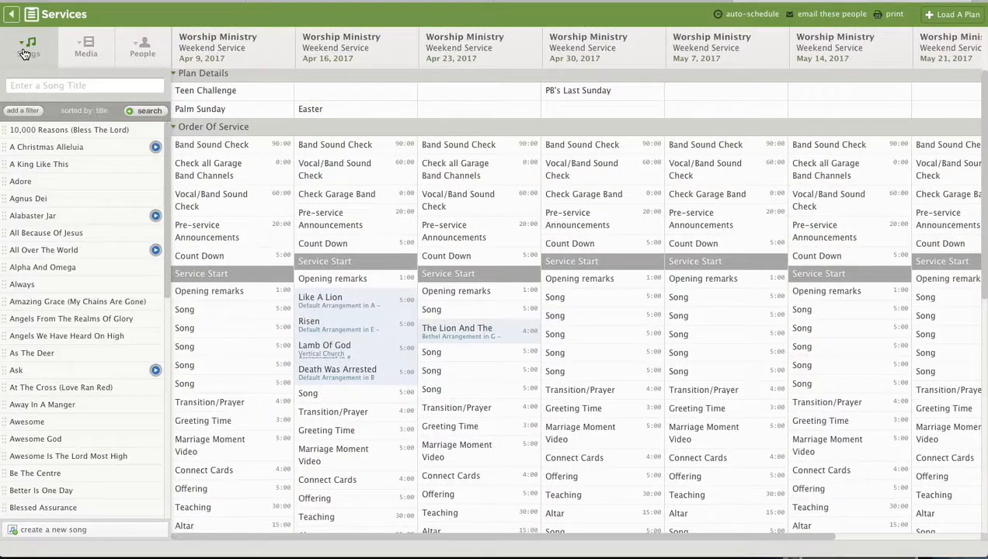
pyautogui.moveTo(74, 254)
pyautogui.scroll(-10, 74, 254)
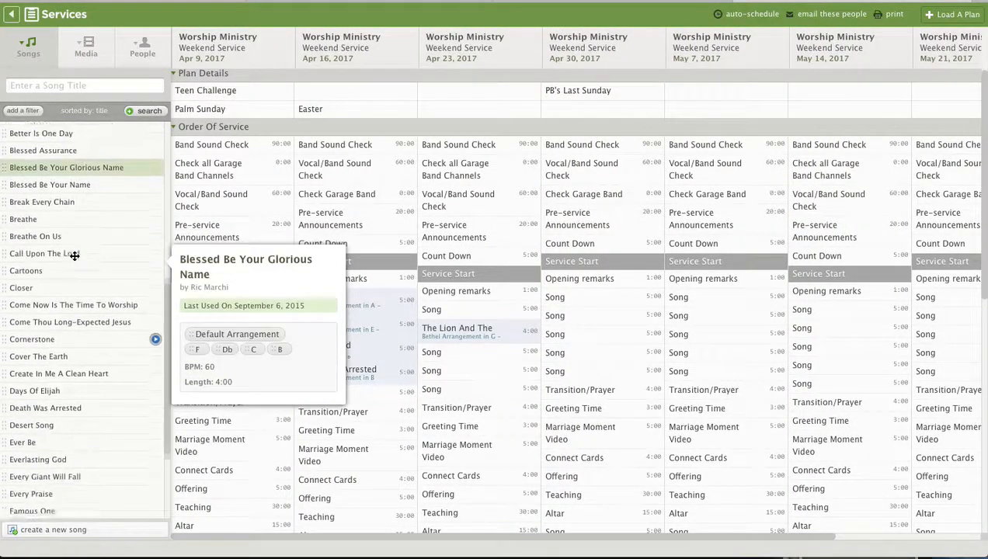
pyautogui.scroll(-6, 75, 256)
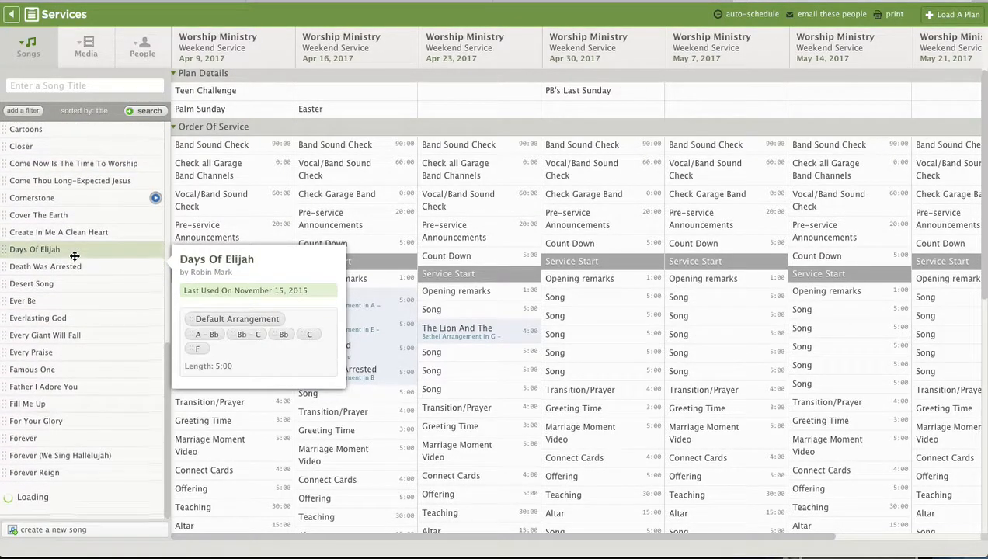
pyautogui.scroll(-3, 70, 272)
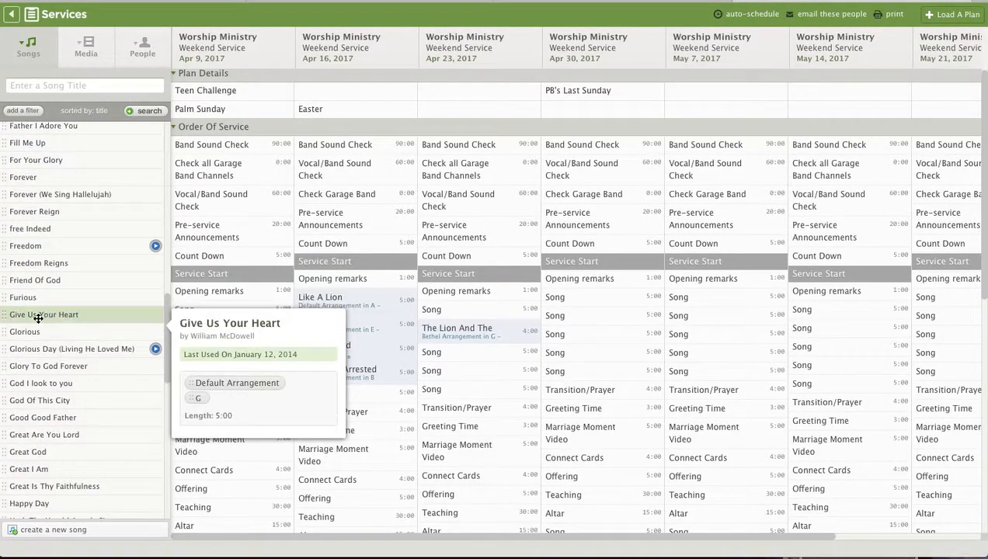
pyautogui.moveTo(34, 315); pyautogui.dragTo(24, 345)
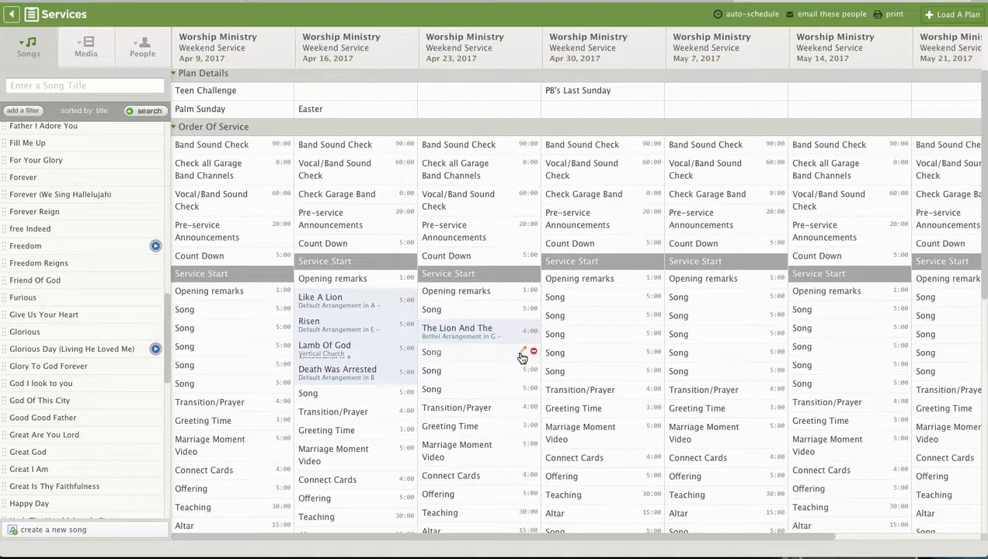
pyautogui.scroll(-1, 523, 357)
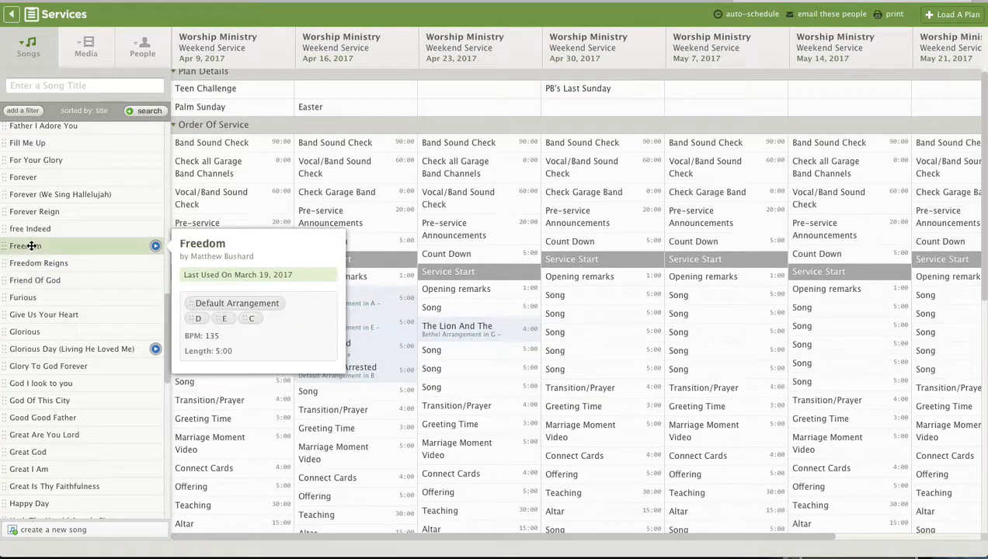
pyautogui.scroll(2, 103, 264)
pyautogui.scroll(5, 103, 263)
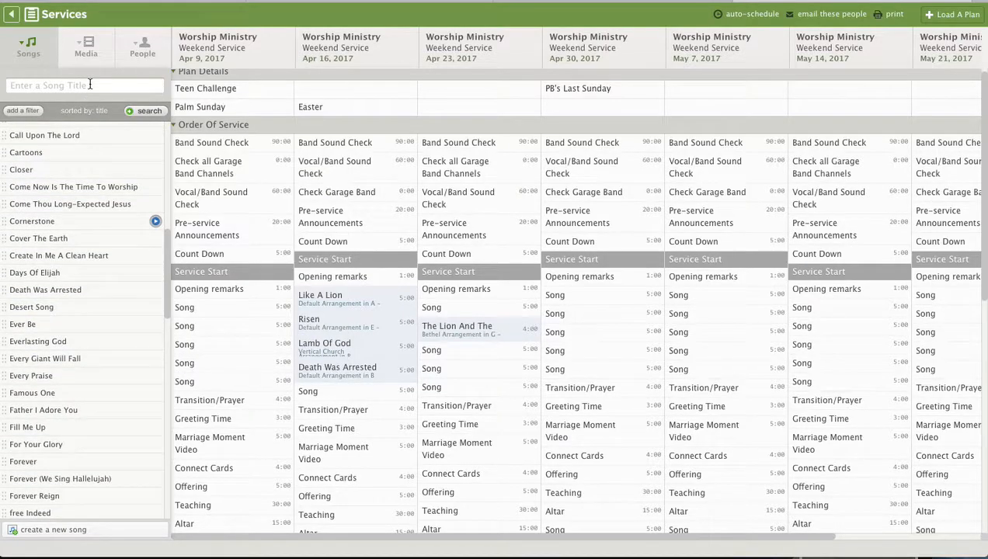
# - Browse the media library beside the matrix, view the people list, and return to the song library
pyautogui.click(83, 58)
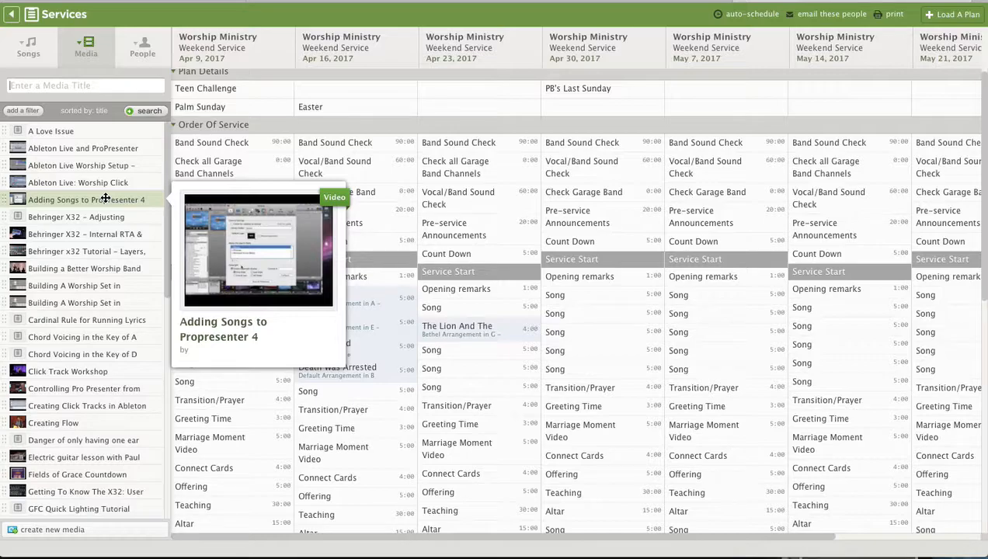
pyautogui.scroll(-3, 90, 264)
pyautogui.scroll(2, 77, 233)
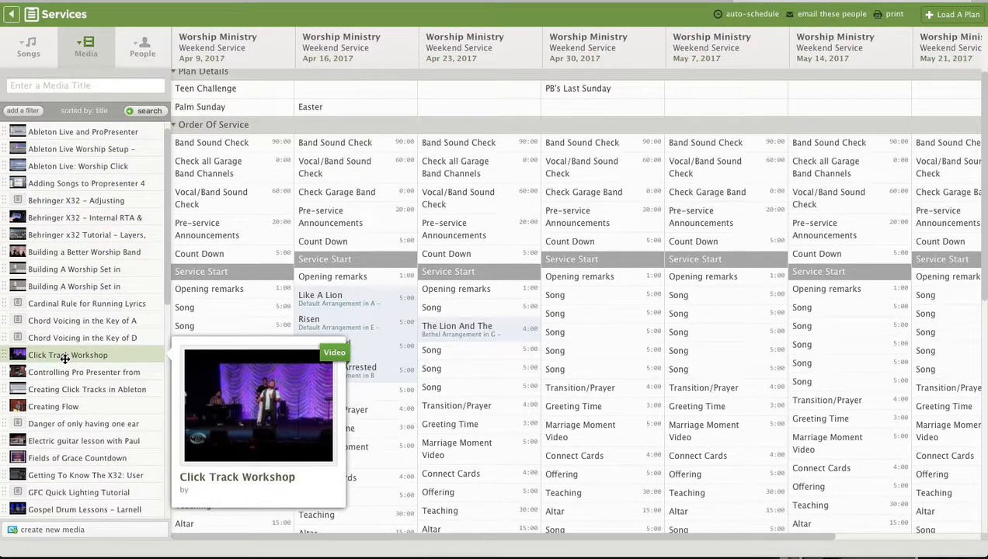
pyautogui.scroll(-3, 80, 439)
pyautogui.scroll(-1, 84, 448)
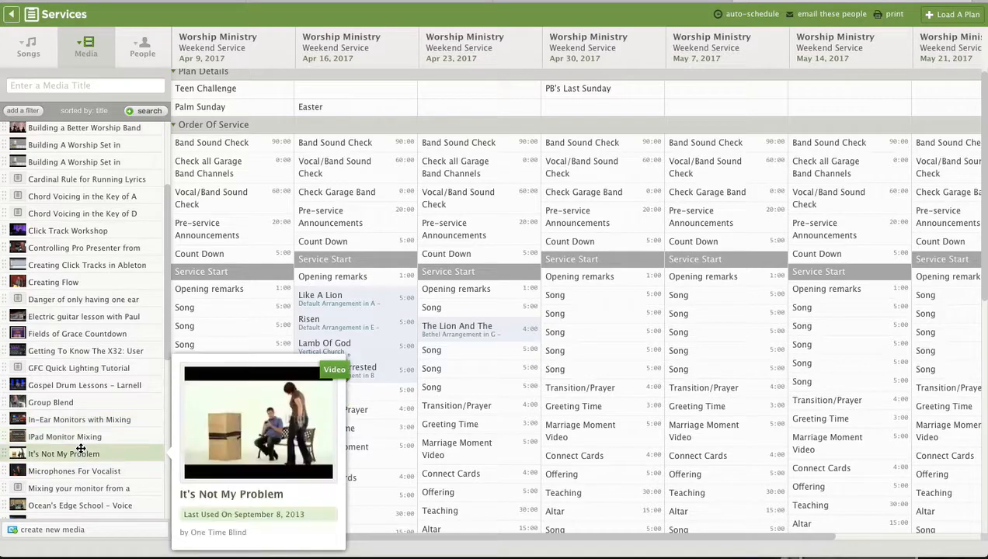
pyautogui.scroll(-3, 80, 446)
pyautogui.scroll(2, 80, 466)
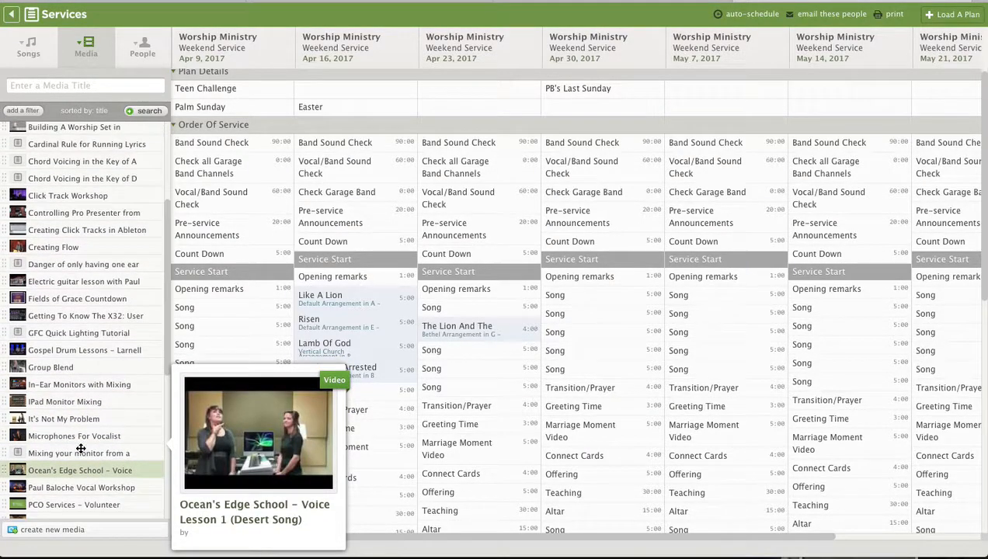
pyautogui.scroll(-2, 81, 452)
pyautogui.scroll(-4, 81, 448)
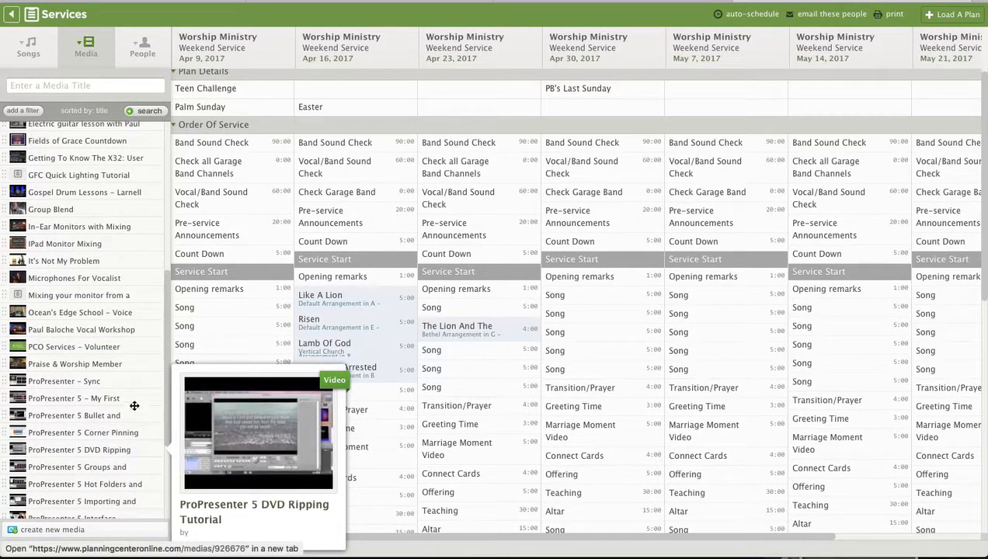
pyautogui.scroll(-7, 56, 351)
pyautogui.scroll(-5, 55, 355)
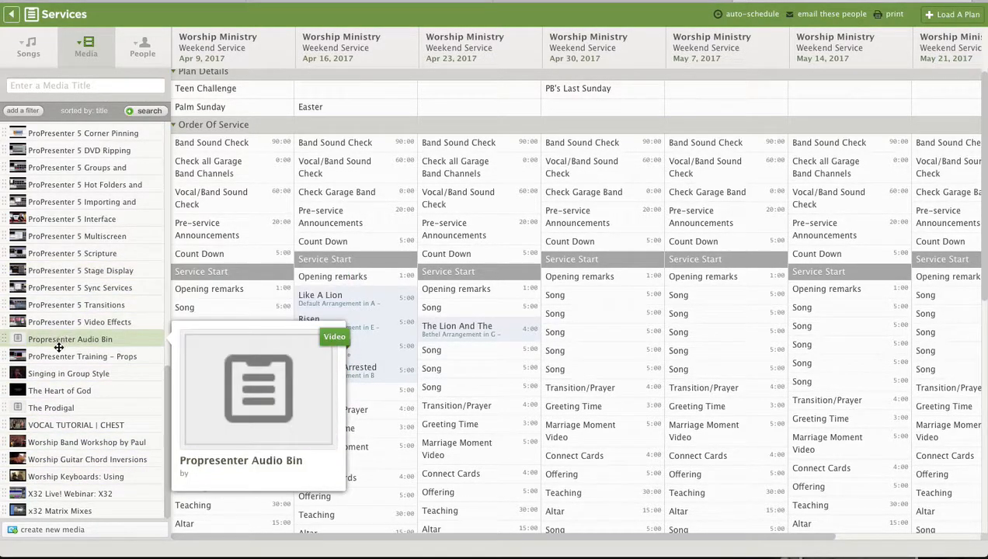
pyautogui.click(153, 54)
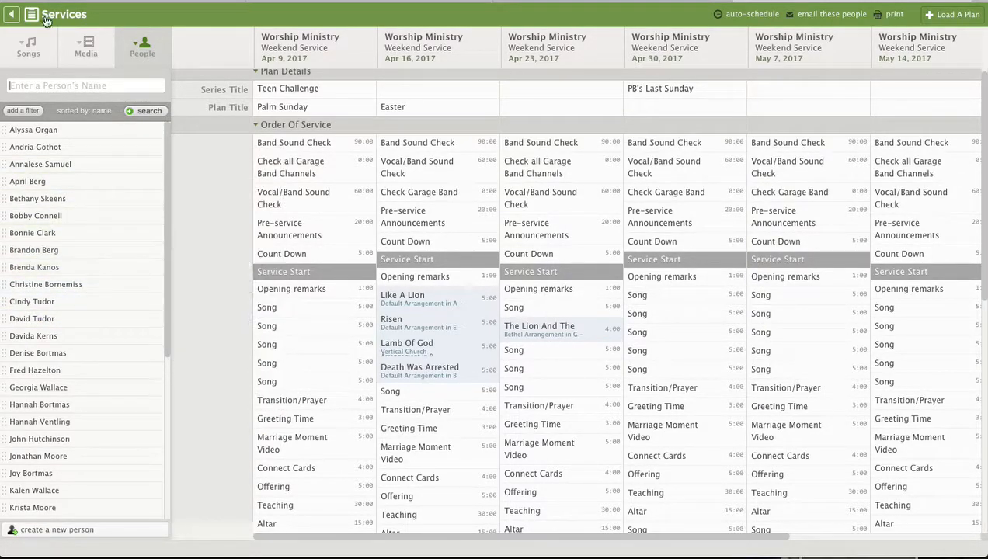
pyautogui.click(28, 47)
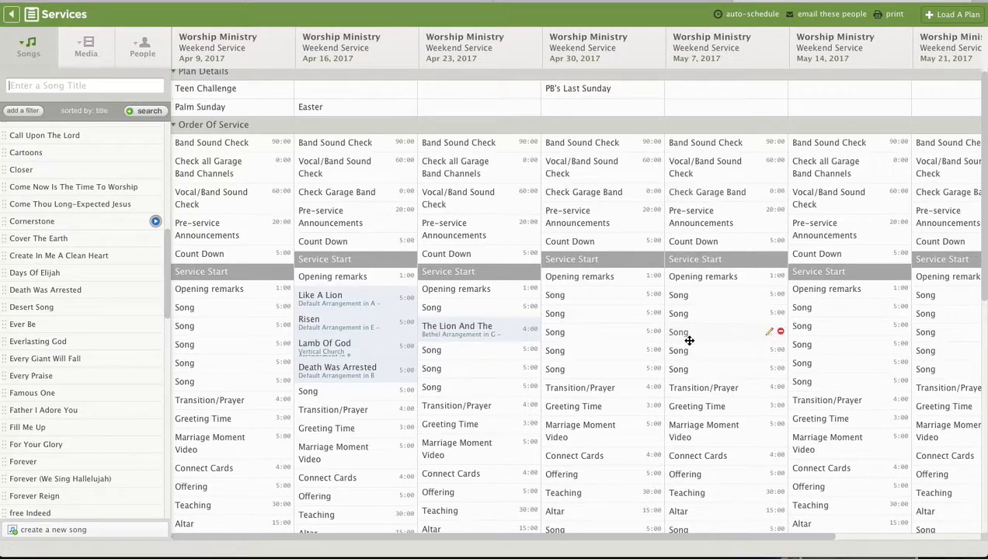
# - Load the past Weekend Service plans for April 2, March 26, March 19 and March 12, 2017 into the matrix
pyautogui.scroll(-10, 689, 340)
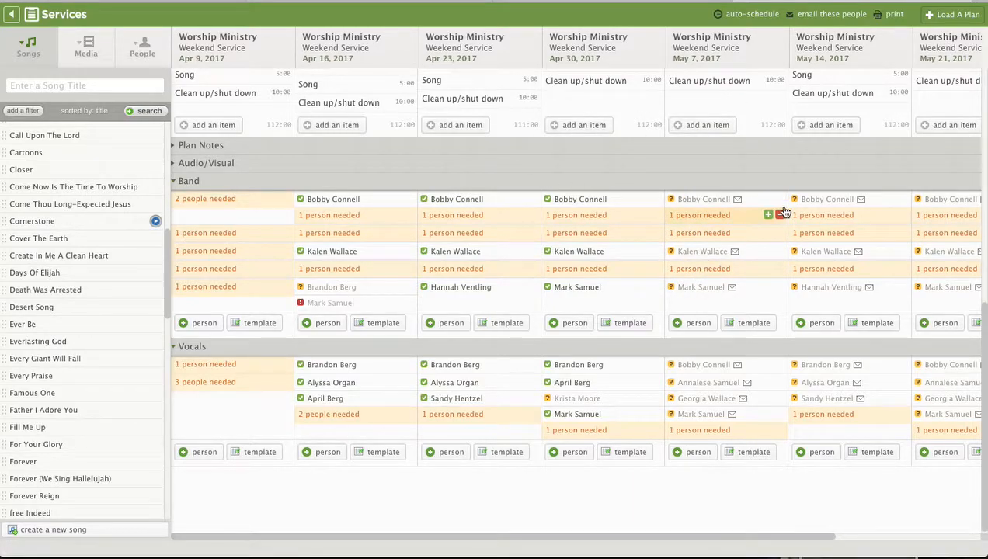
pyautogui.hscroll(5, 789, 203)
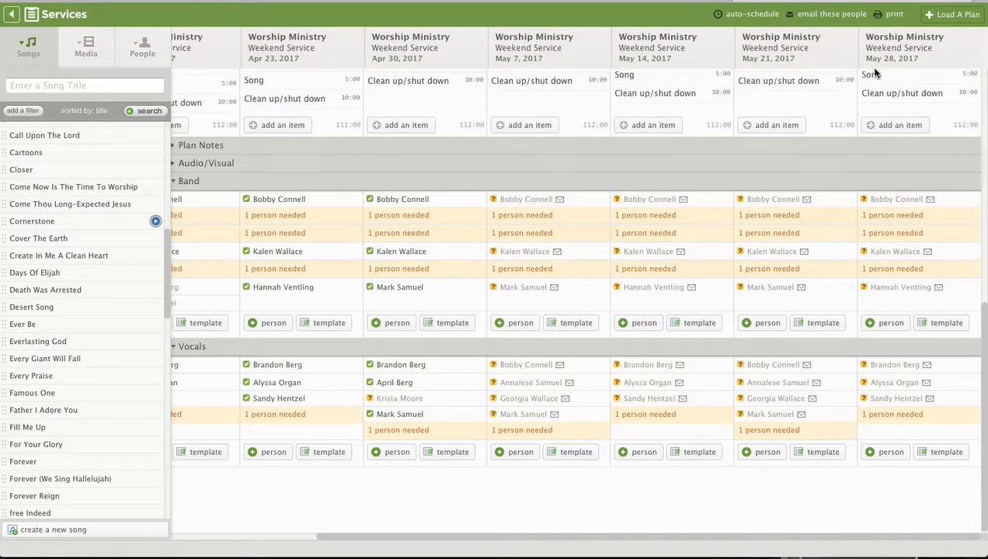
pyautogui.click(942, 14)
pyautogui.click(858, 139)
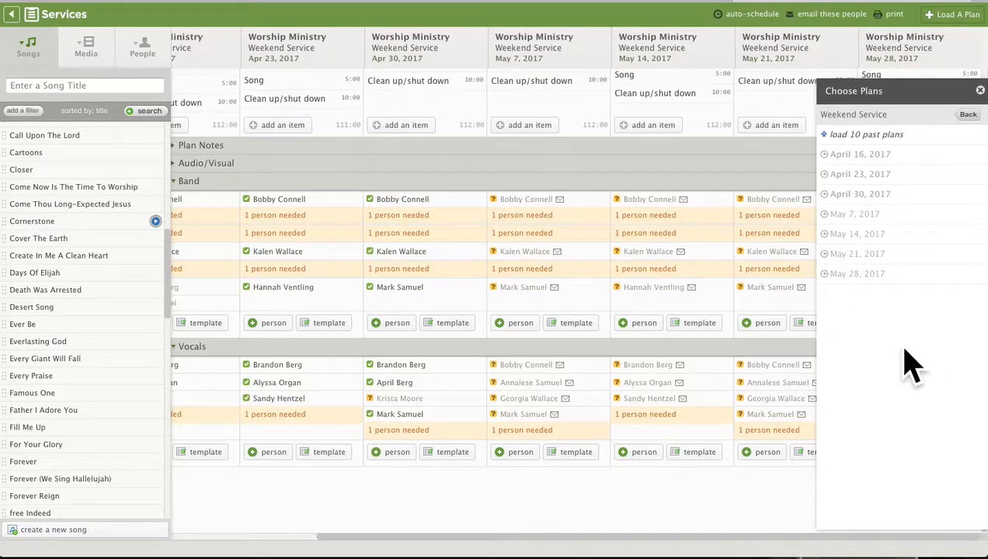
pyautogui.click(890, 141)
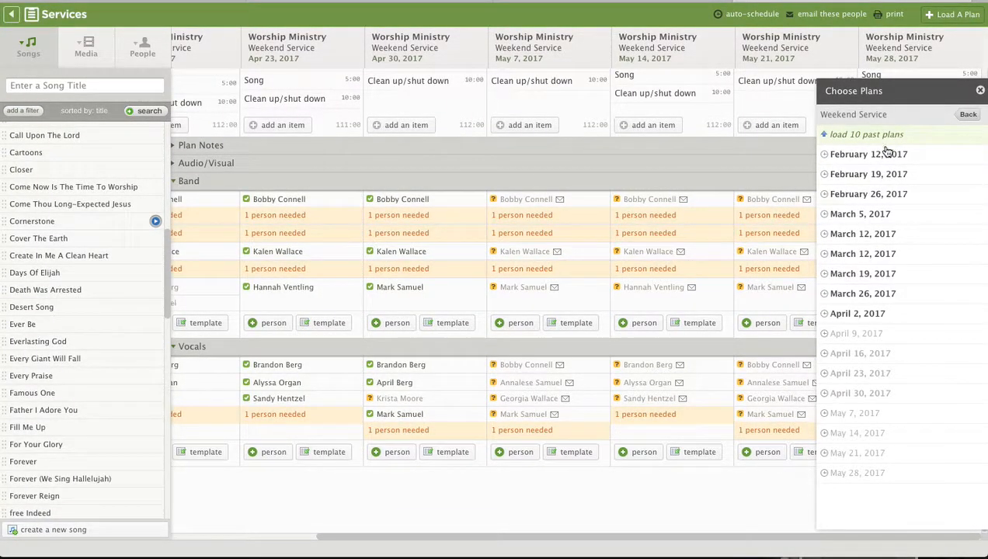
pyautogui.click(854, 313)
pyautogui.click(852, 295)
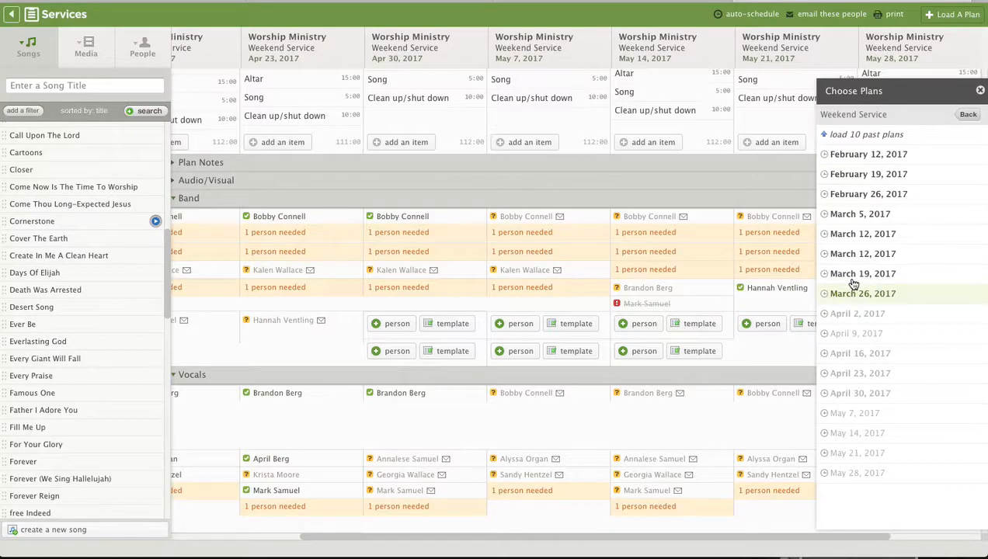
pyautogui.click(852, 262)
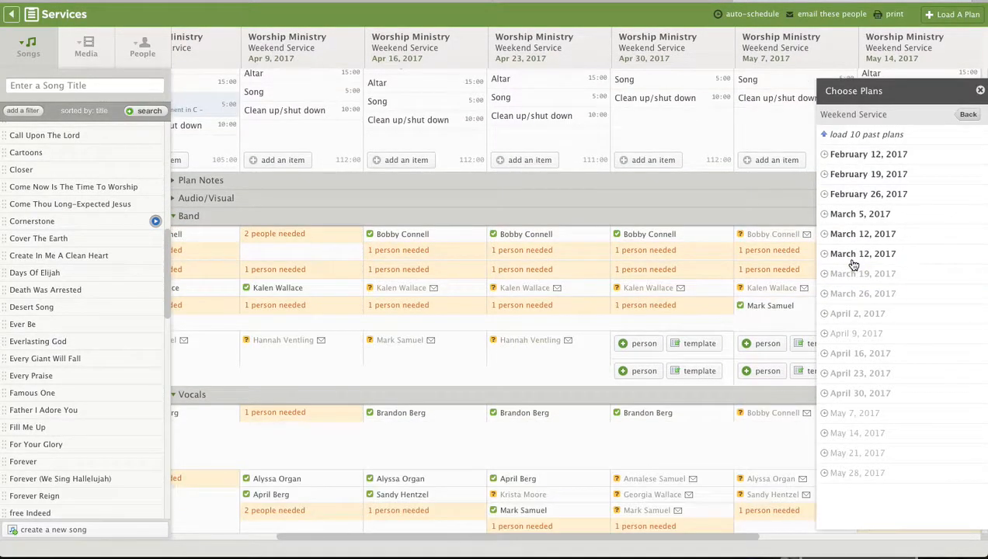
pyautogui.click(979, 90)
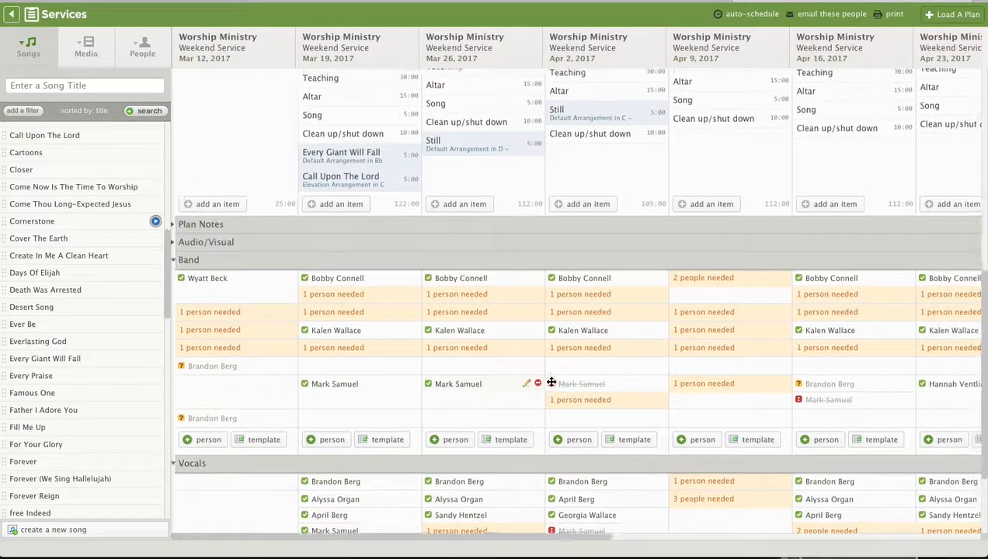
# - Compare the songs used in the March and April plans with the open song slots through May 28, and return to the plans page
pyautogui.scroll(3, 514, 385)
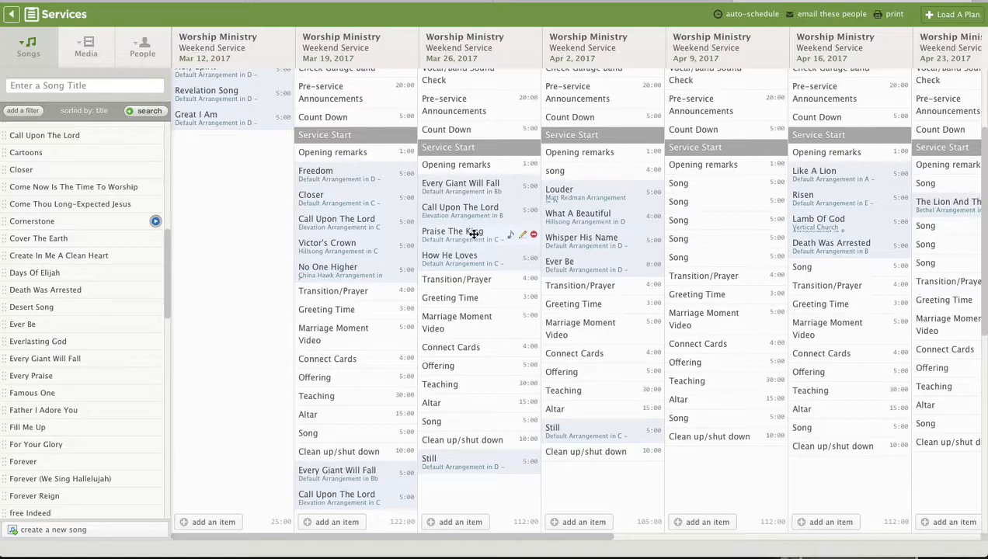
pyautogui.hscroll(3, 636, 307)
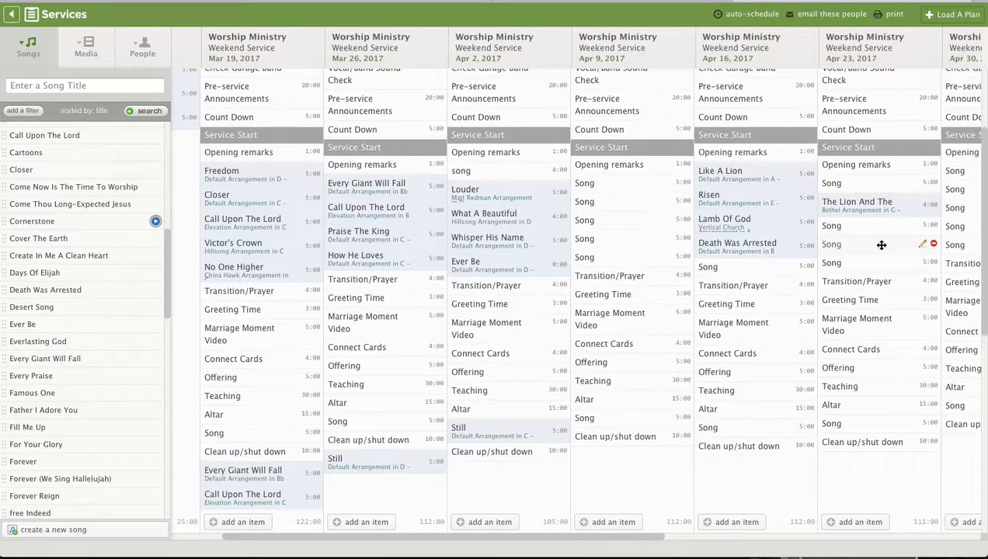
pyautogui.hscroll(1, 655, 295)
pyautogui.hscroll(-1, 654, 294)
pyautogui.hscroll(-1, 655, 294)
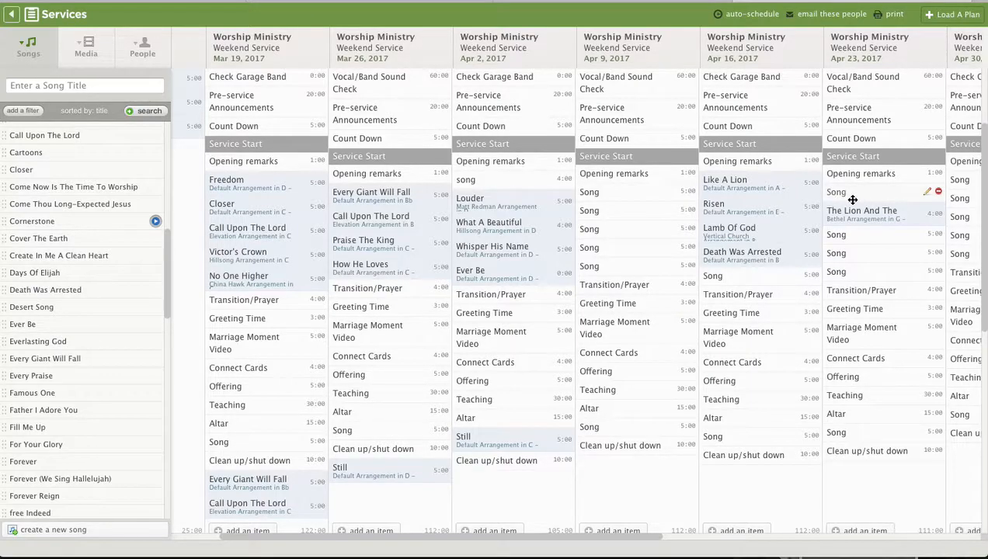
pyautogui.hscroll(5, 852, 199)
pyautogui.hscroll(4, 852, 199)
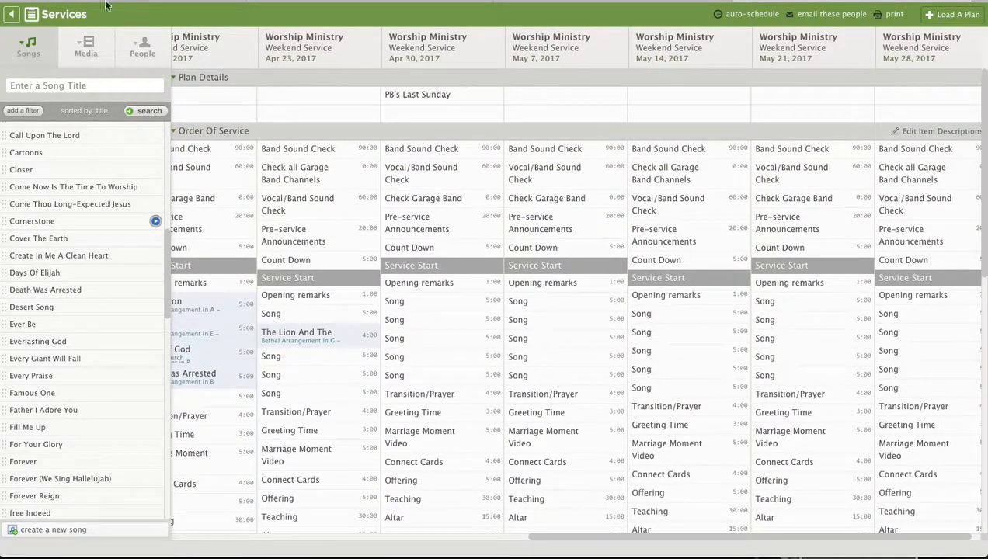
pyautogui.click(18, 18)
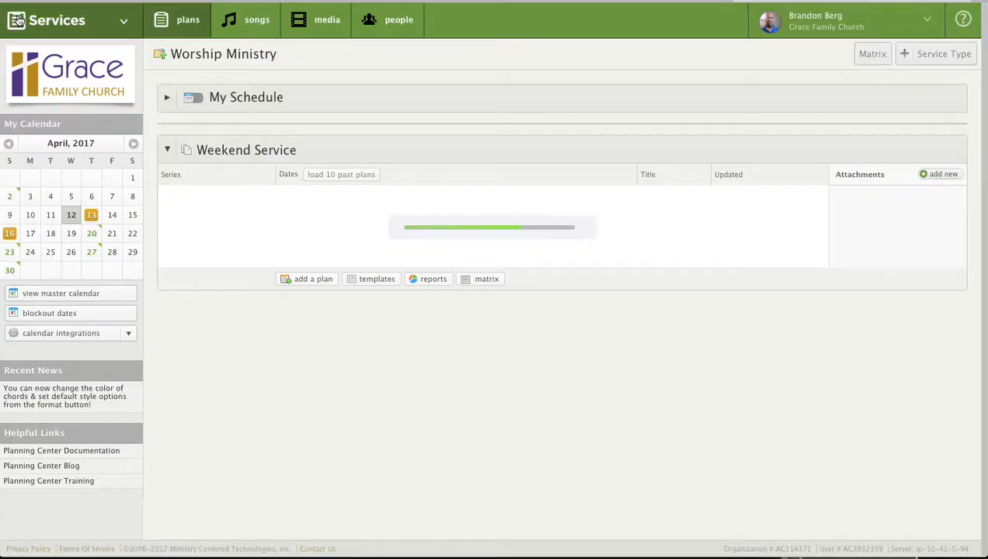
# - Start a new song in the song library, look up "here as in" and choose the CCLI entry Here As In Heaven
pyautogui.moveTo(150, 38)
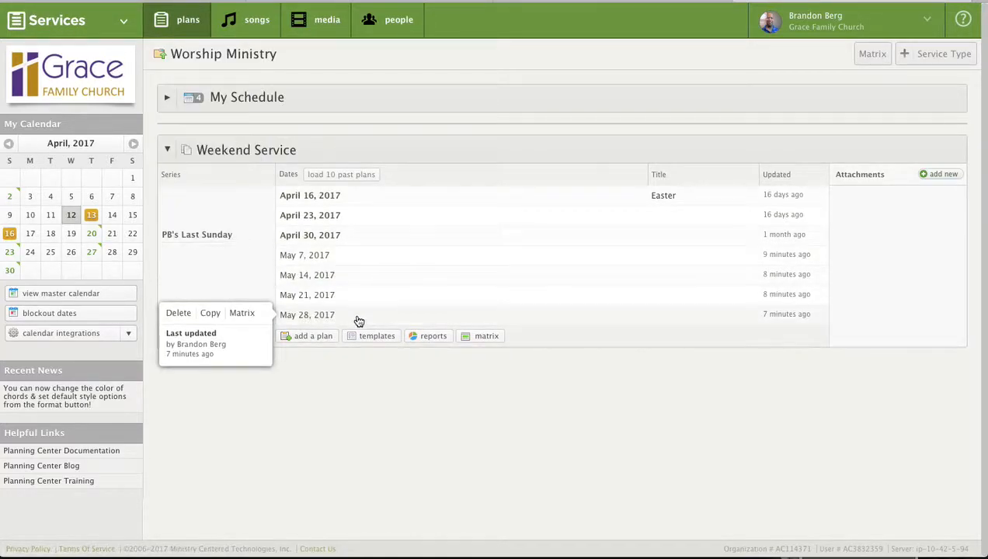
pyautogui.click(252, 22)
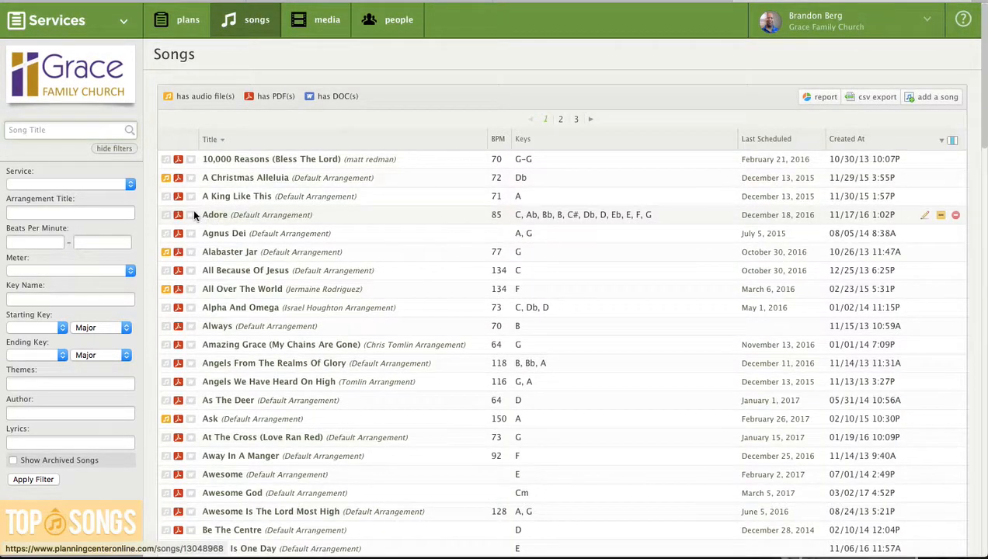
pyautogui.scroll(-1, 186, 206)
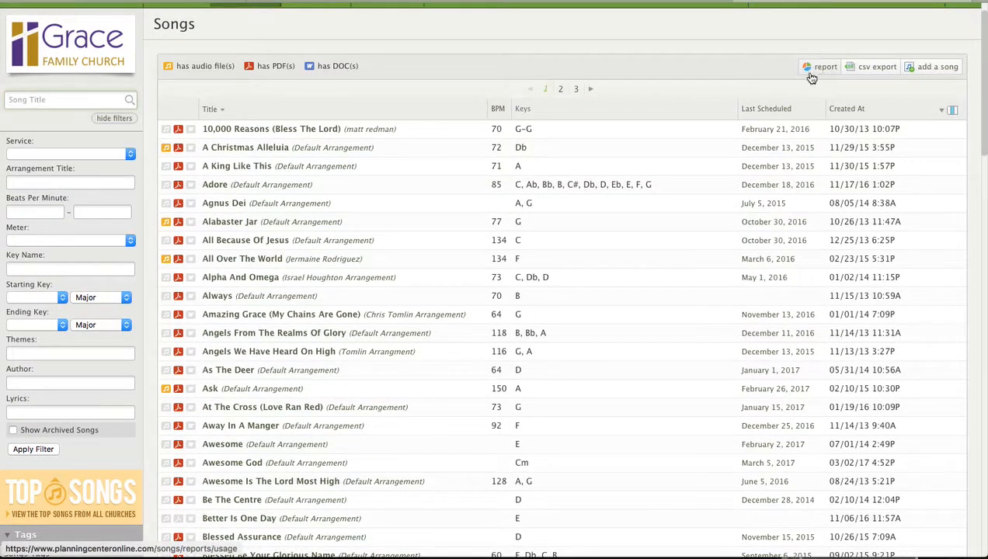
pyautogui.scroll(-1, 941, 73)
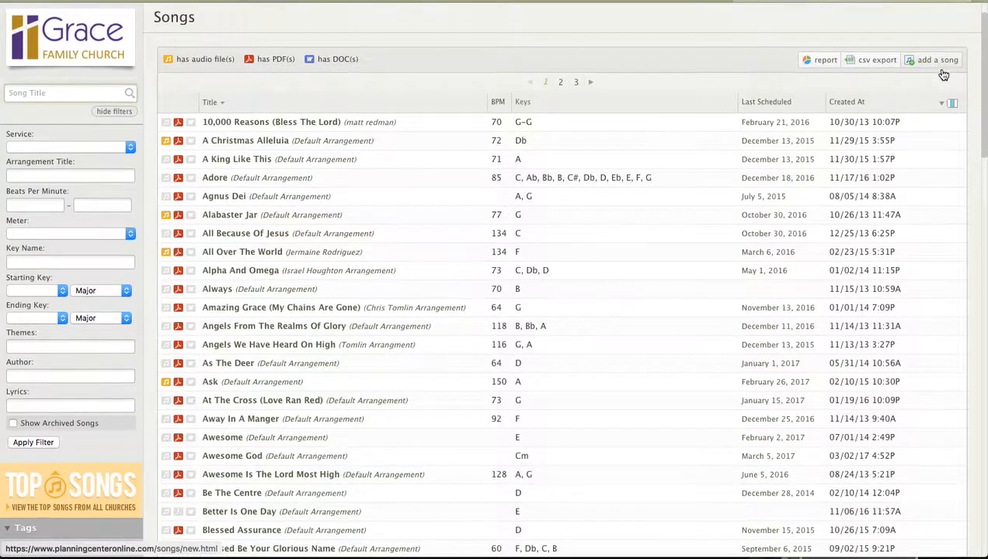
pyautogui.click(938, 63)
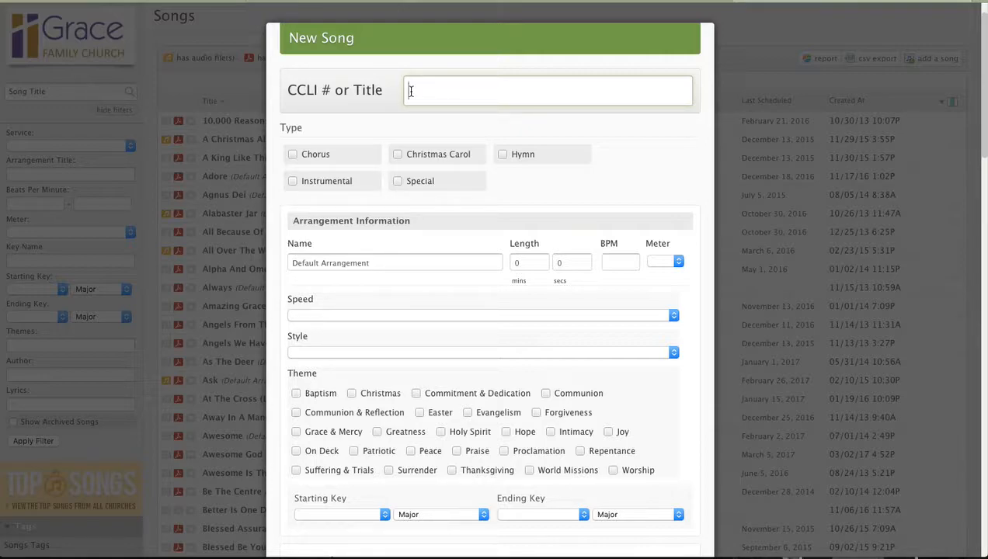
pyautogui.write('here as in')
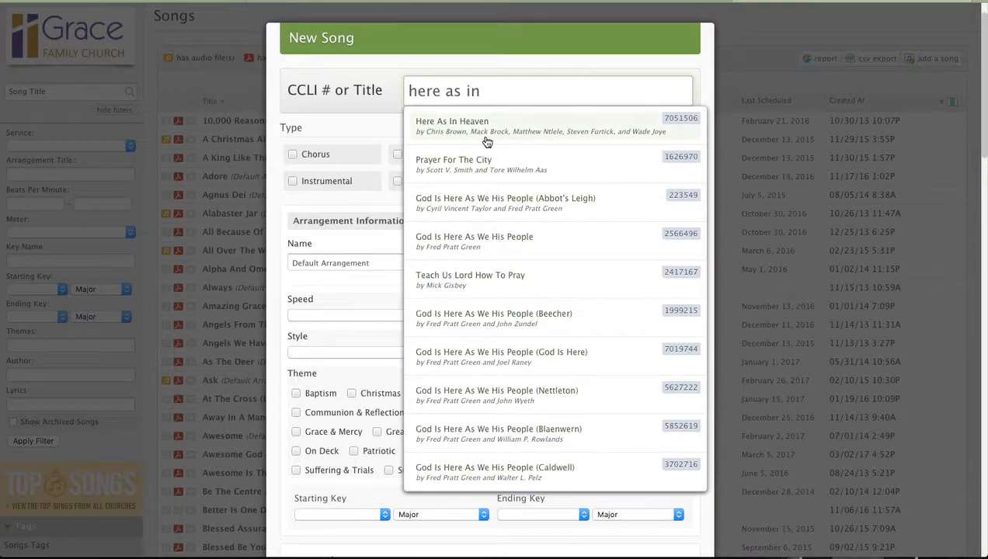
pyautogui.click(546, 134)
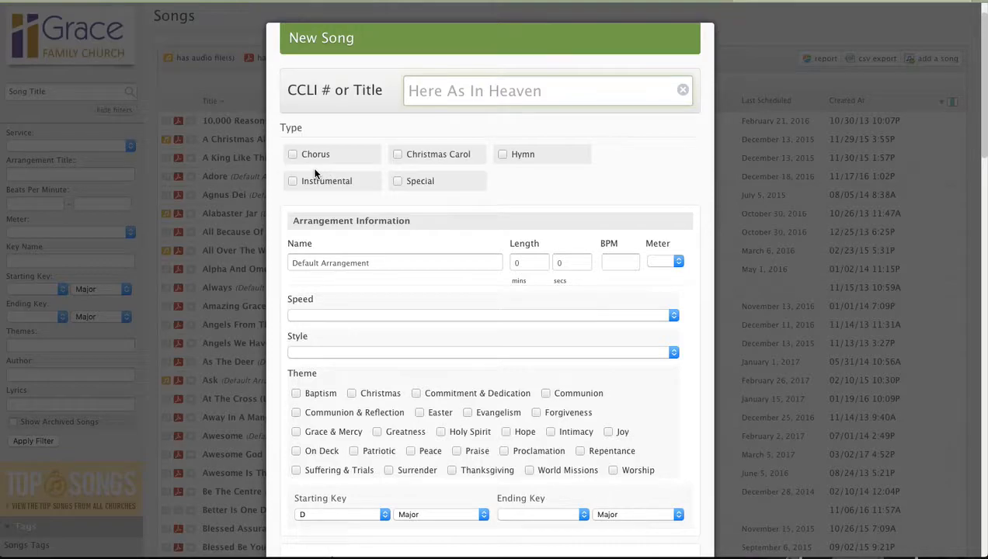
# - Set the new song's type to Chorus, its arrangement length to 5 minutes and its meter to 4/4
pyautogui.click(294, 156)
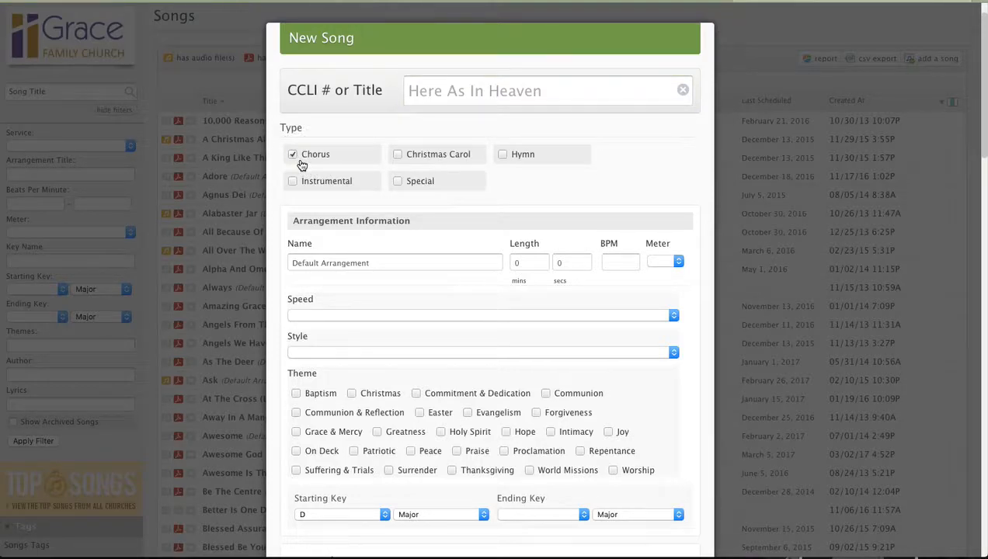
pyautogui.scroll(-3, 429, 188)
pyautogui.click(386, 169)
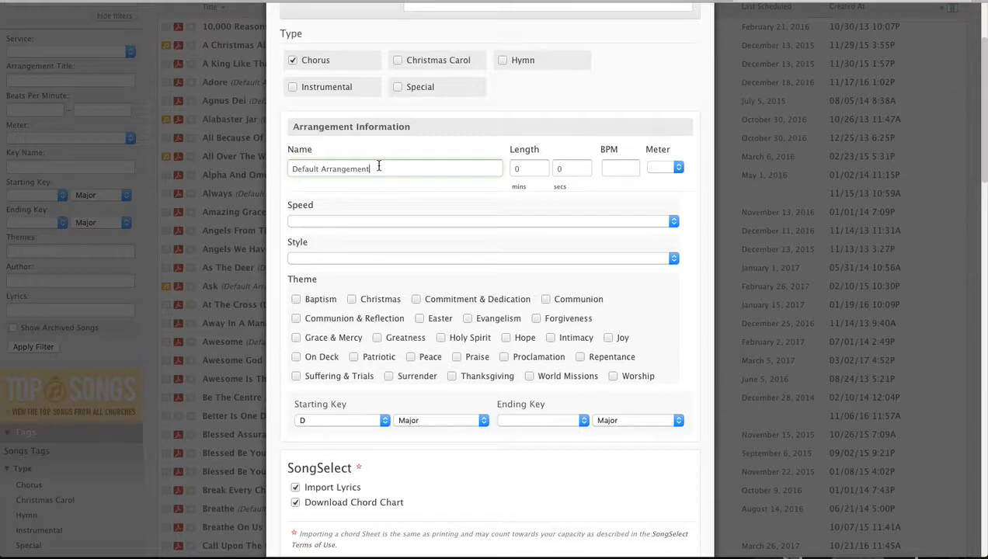
pyautogui.scroll(-1, 379, 166)
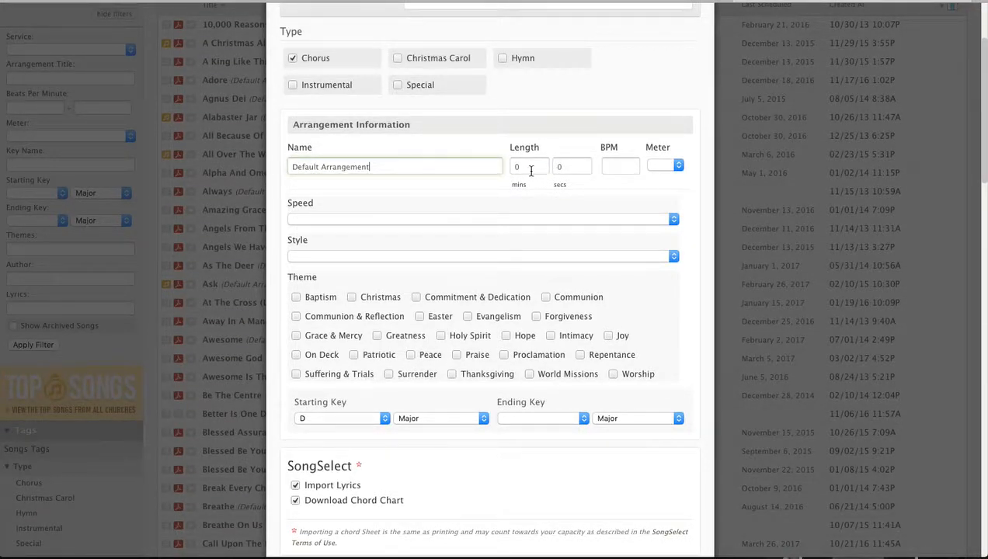
pyautogui.press('Tab')
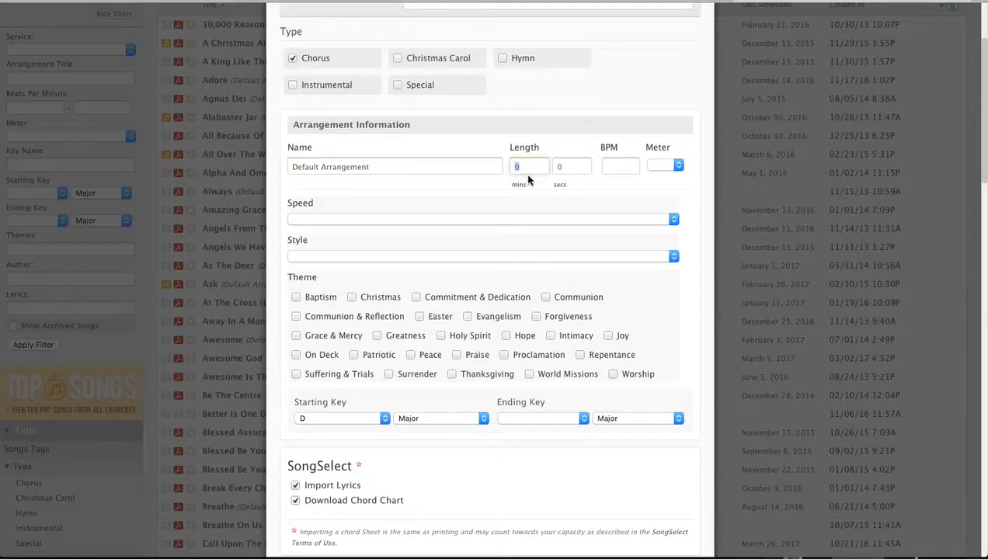
pyautogui.write('5')
pyautogui.click(618, 173)
pyautogui.scroll(-1, 618, 173)
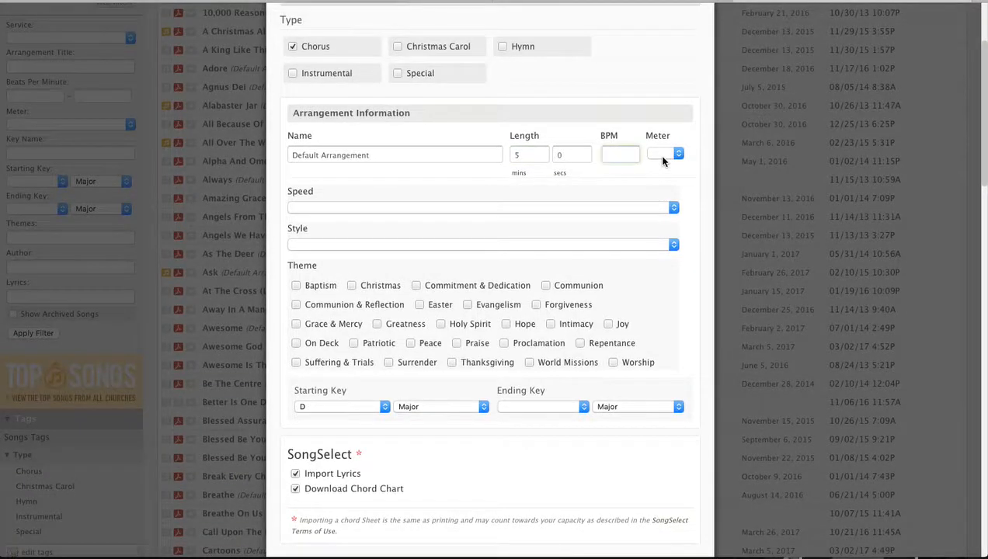
pyautogui.click(663, 159)
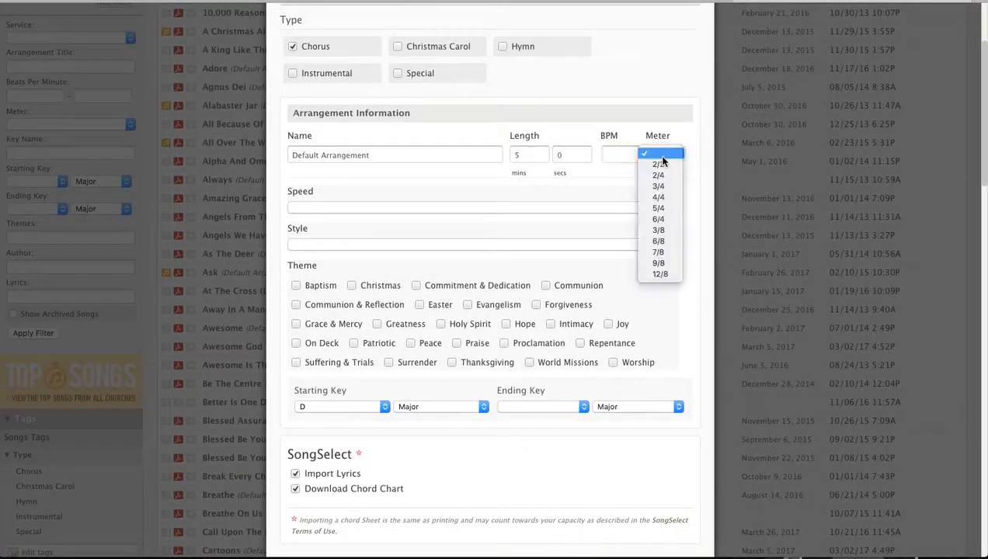
pyautogui.click(658, 196)
pyautogui.click(618, 154)
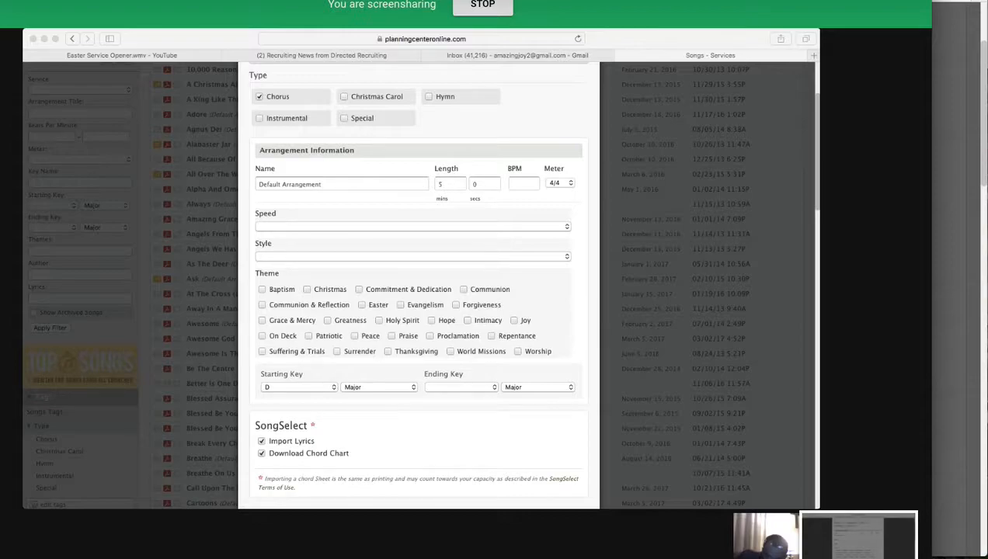
pyautogui.moveTo(641, 0); pyautogui.dragTo(454, 197)
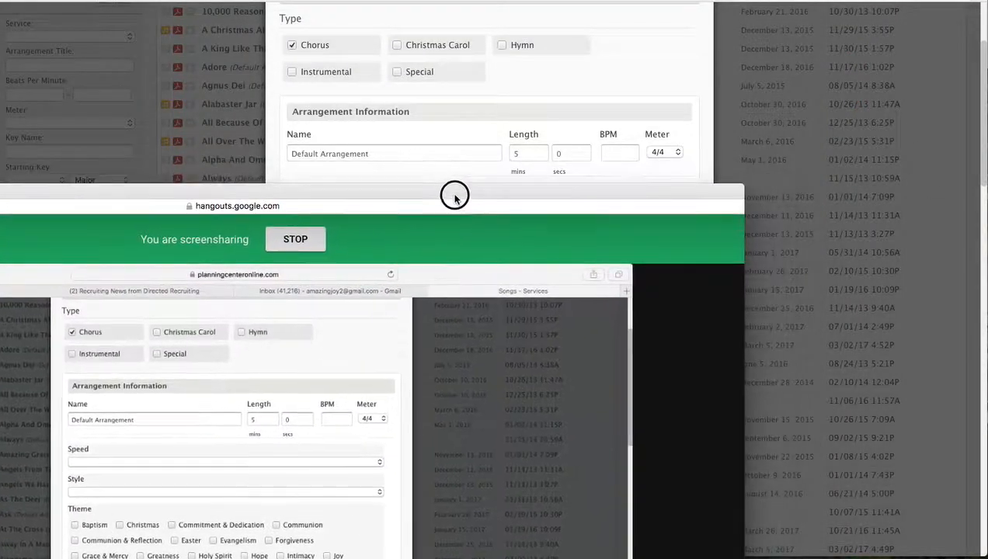
pyautogui.click(870, 62)
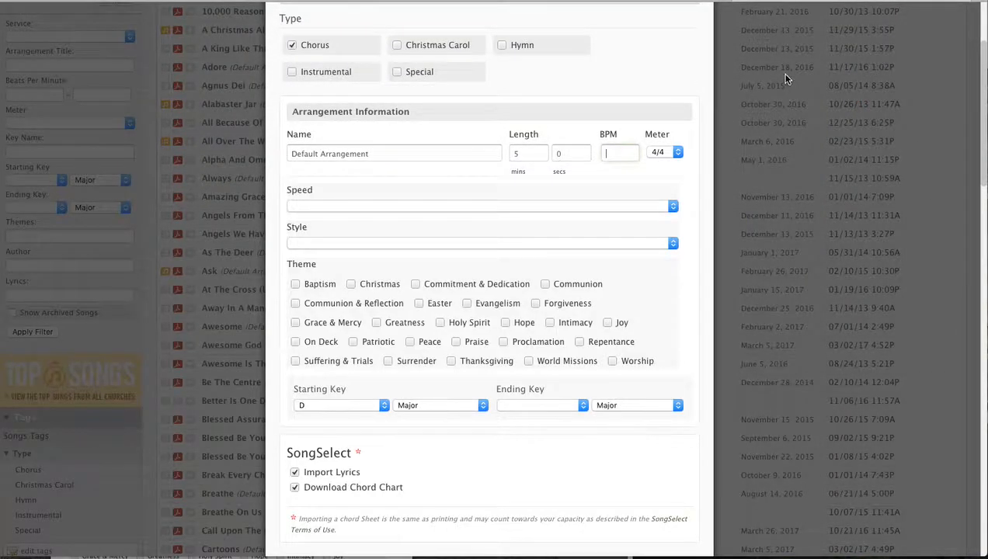
pyautogui.scroll(3, 784, 75)
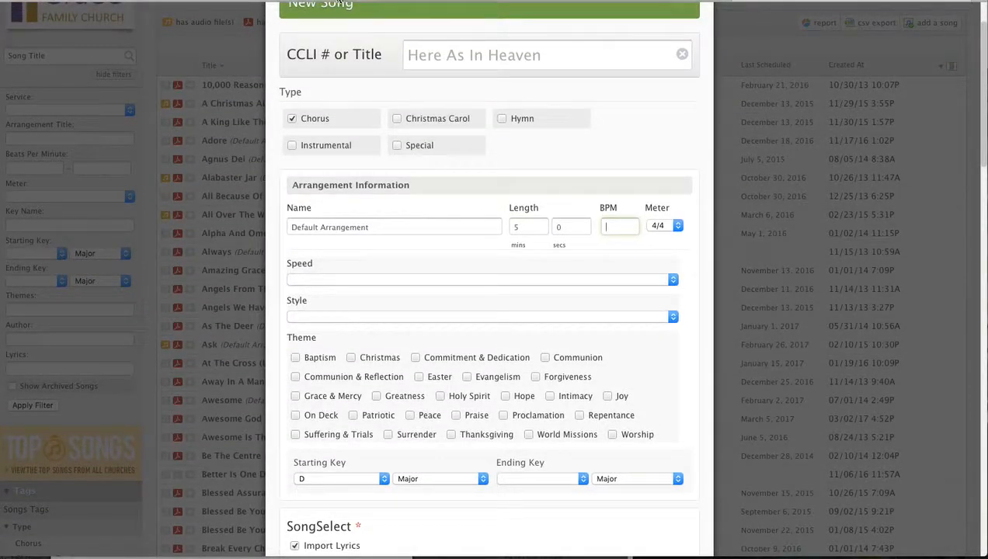
pyautogui.click(646, 2)
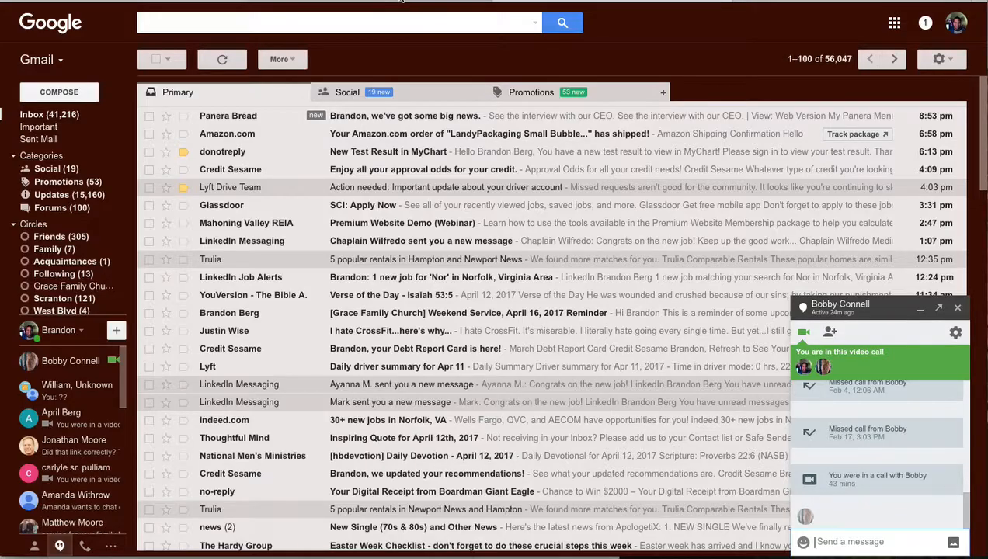
pyautogui.click(313, 2)
pyautogui.click(171, 1)
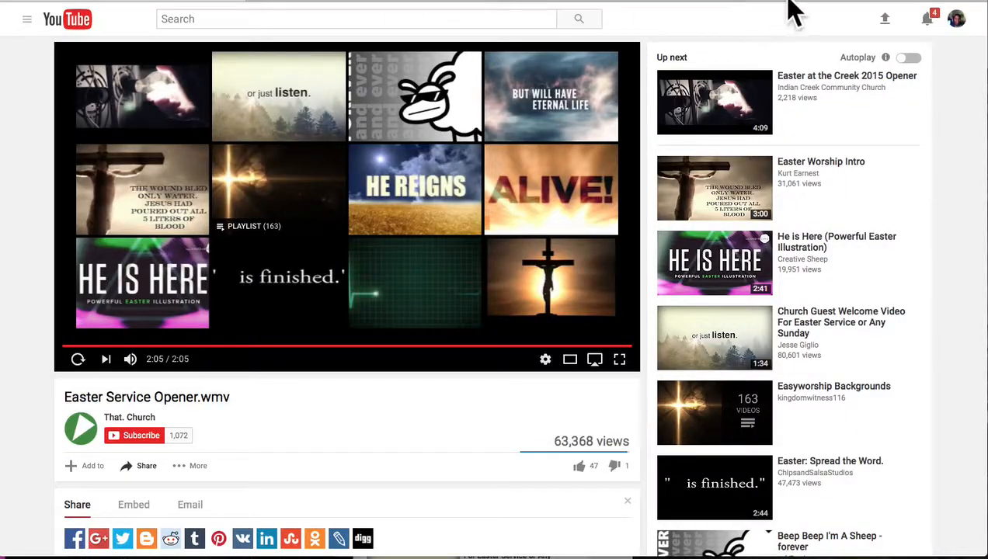
pyautogui.click(897, 1)
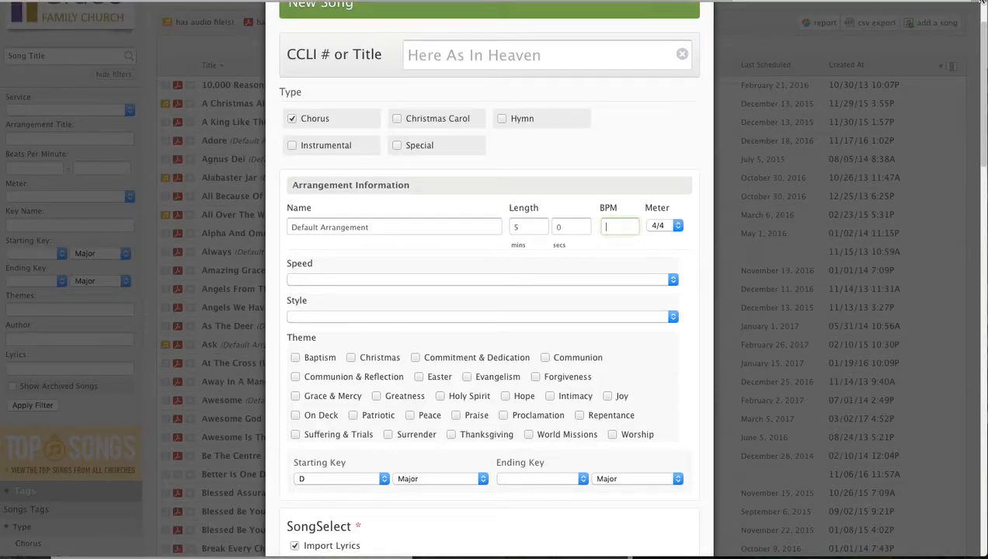
# - Switch to PraiseCharts in a new browser tab, search for "here as in heaven" and open the Elevation Worship song
pyautogui.click(980, 2)
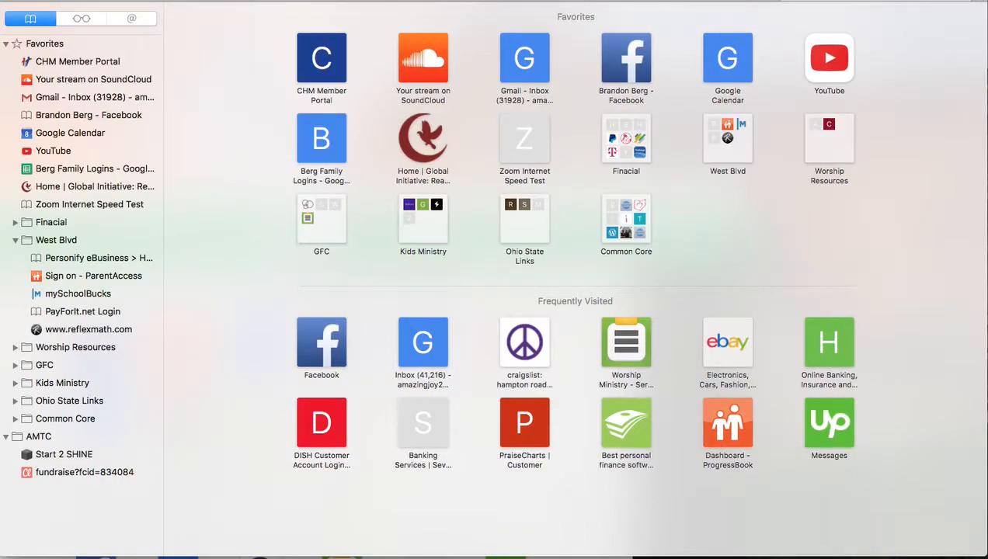
pyautogui.write('praise')
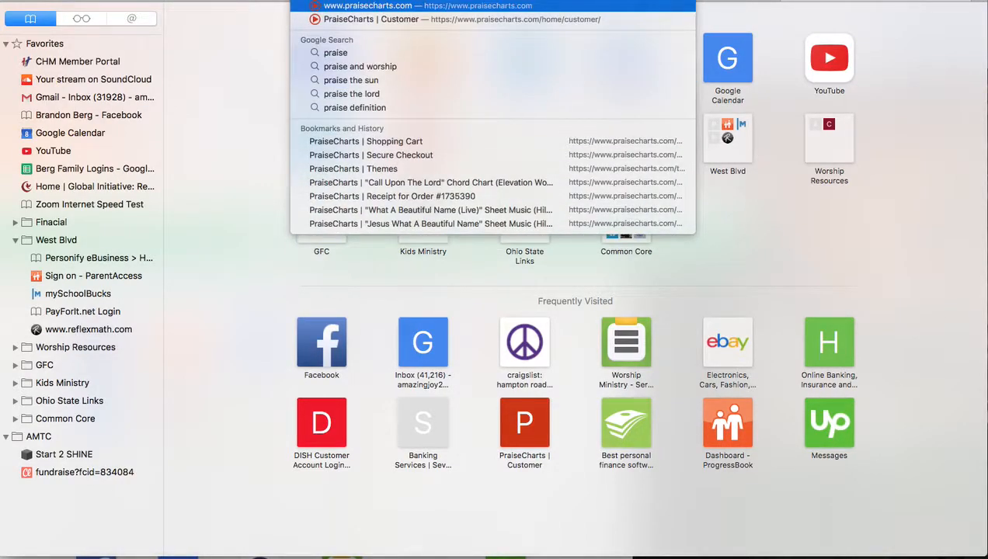
pyautogui.press('Return')
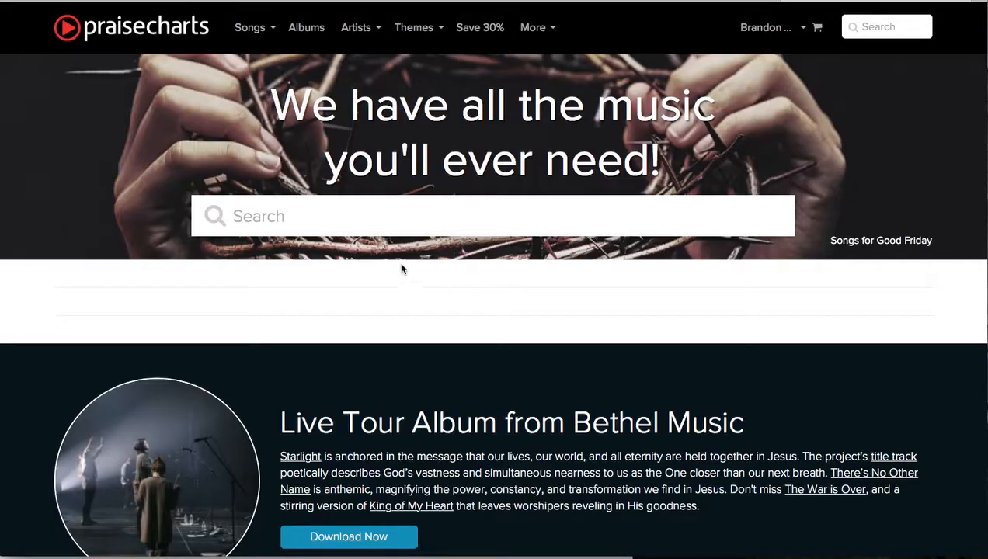
pyautogui.write('her')
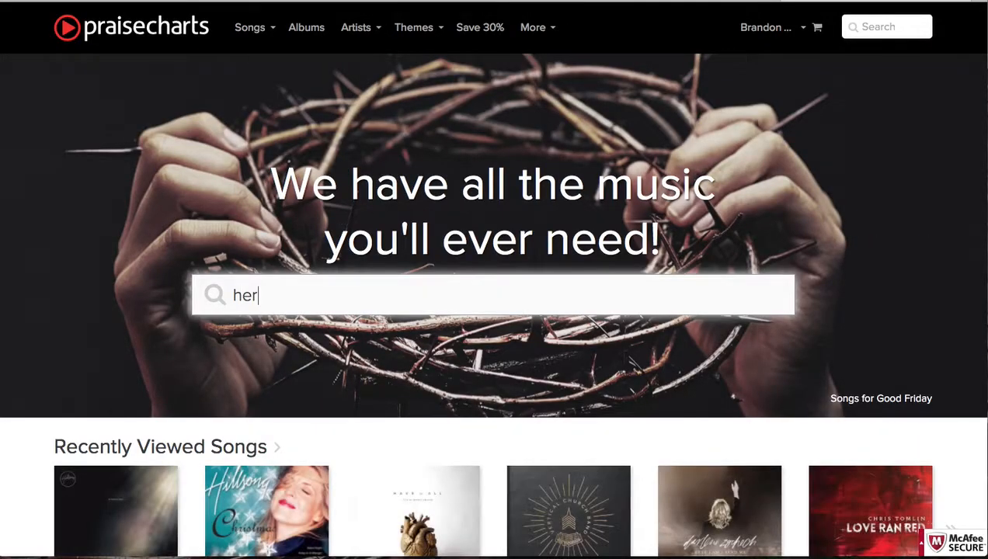
pyautogui.write('e as in hea')
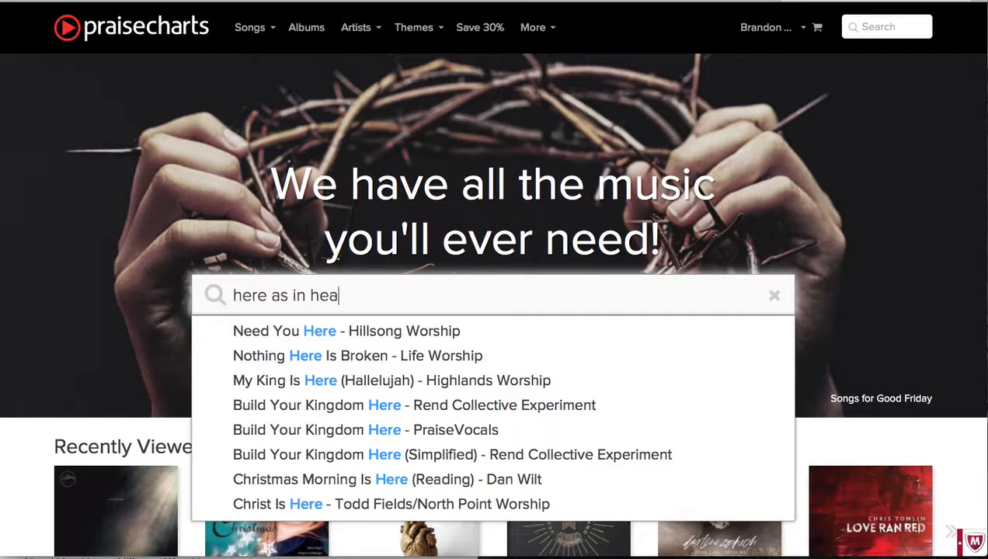
pyautogui.write('ven')
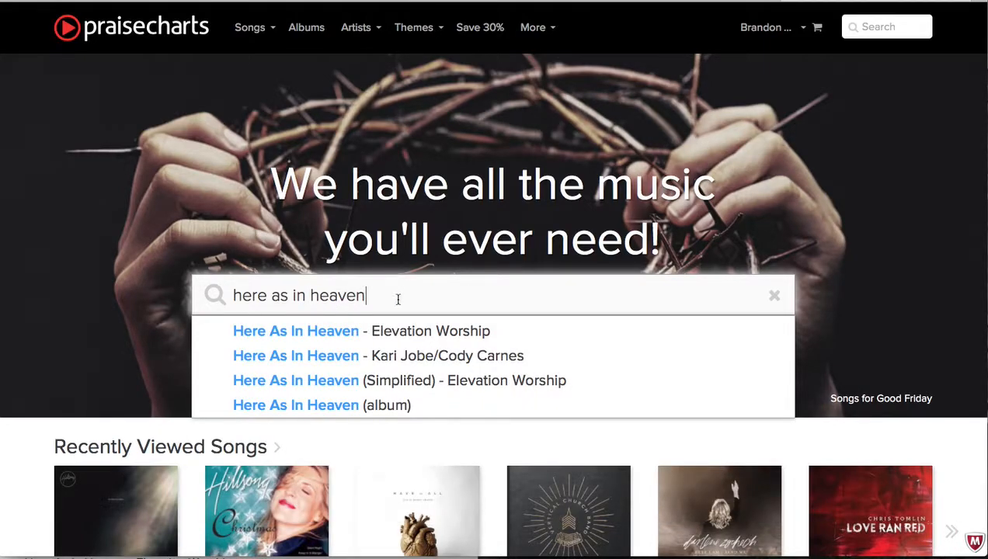
pyautogui.click(353, 334)
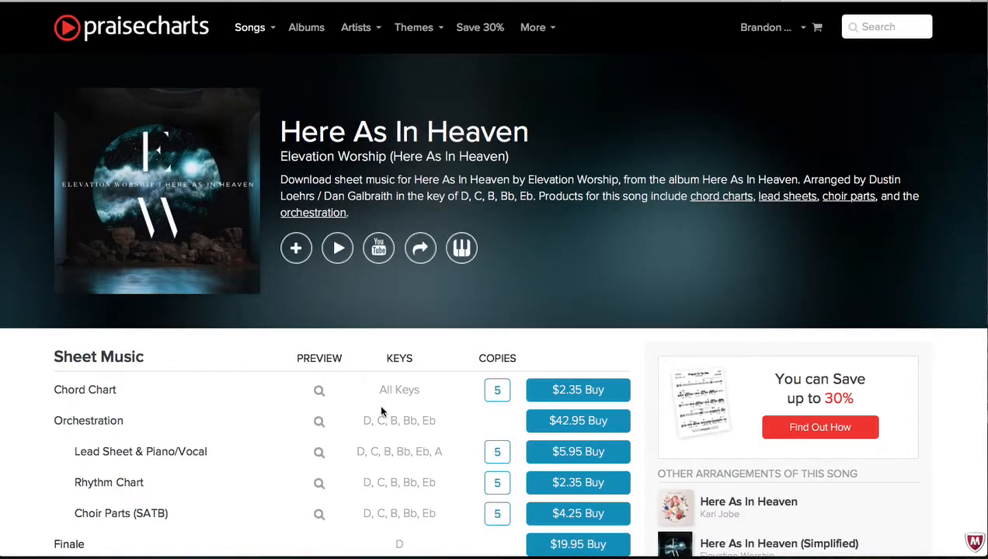
# - View the song's Lead Sheet & Piano/Vocal preview and check its tempo and song details
pyautogui.scroll(-1, 368, 403)
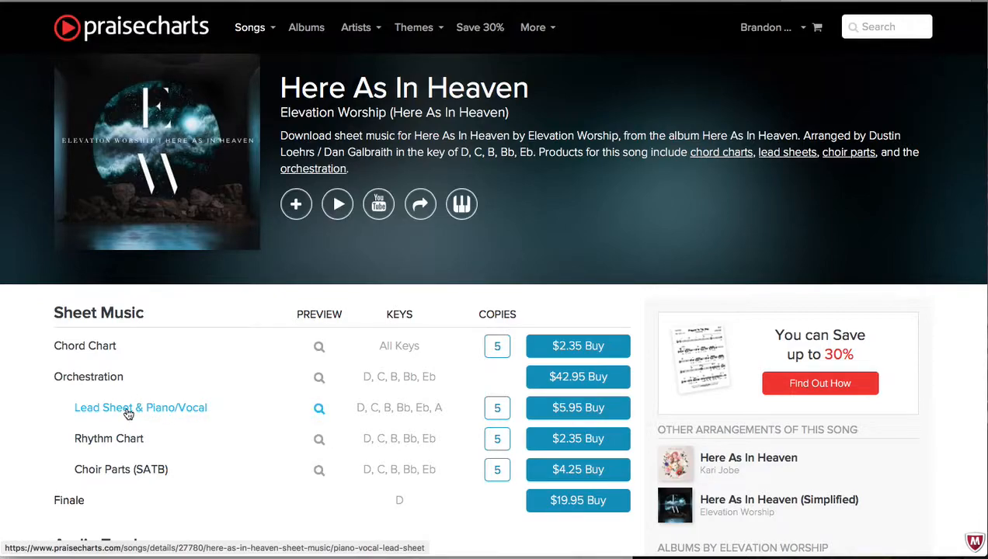
pyautogui.click(128, 413)
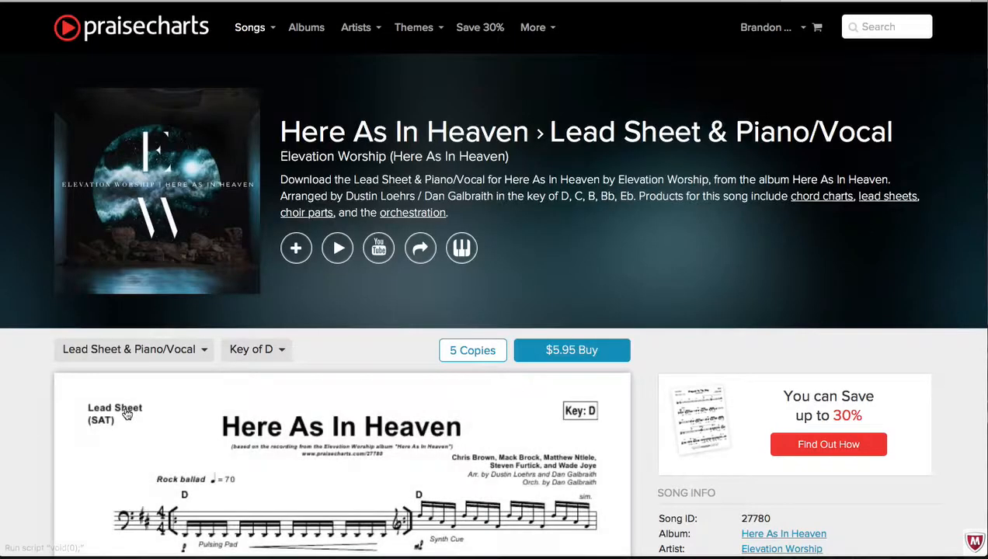
pyautogui.scroll(-2, 69, 383)
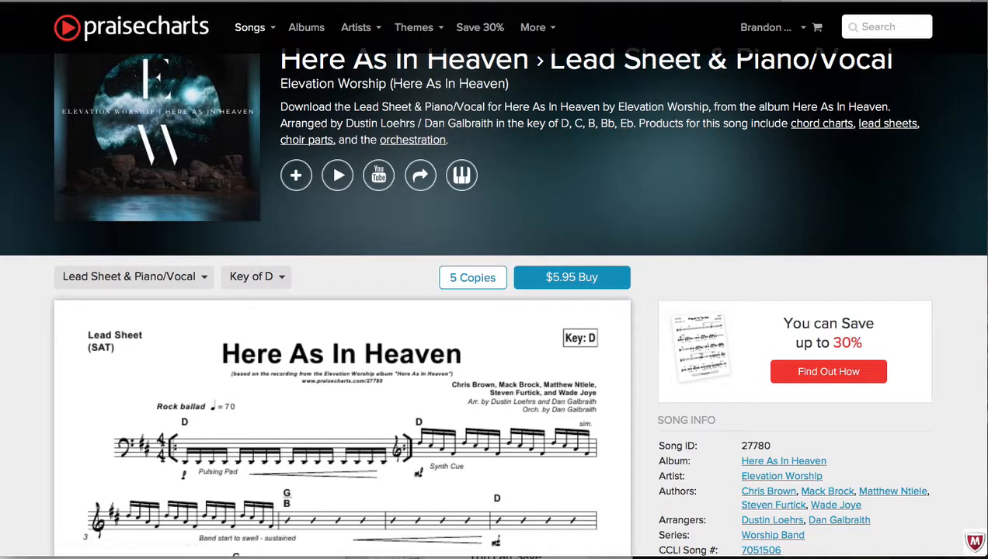
# - Leave PraiseCharts and go to the website multitracks.com
pyautogui.click(493, 1)
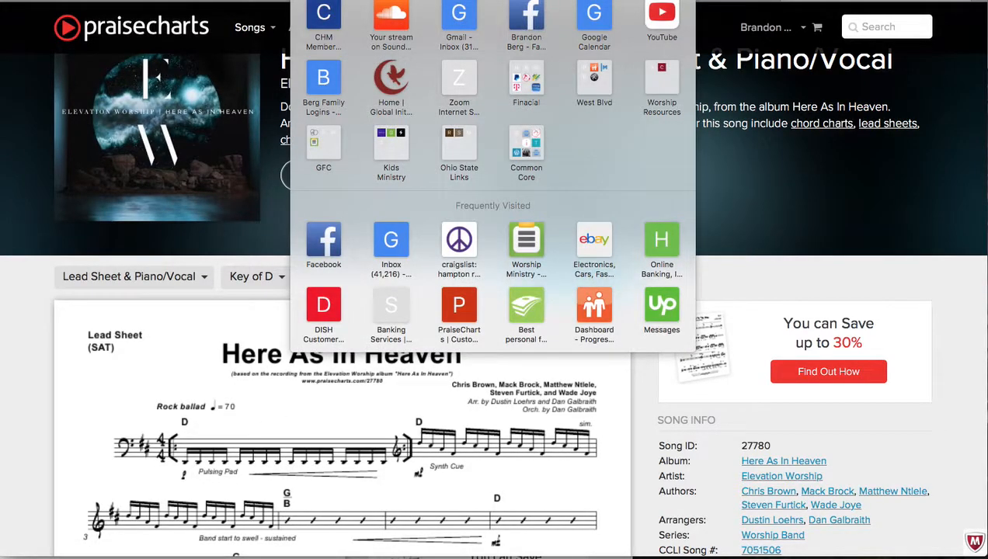
pyautogui.write('multitra')
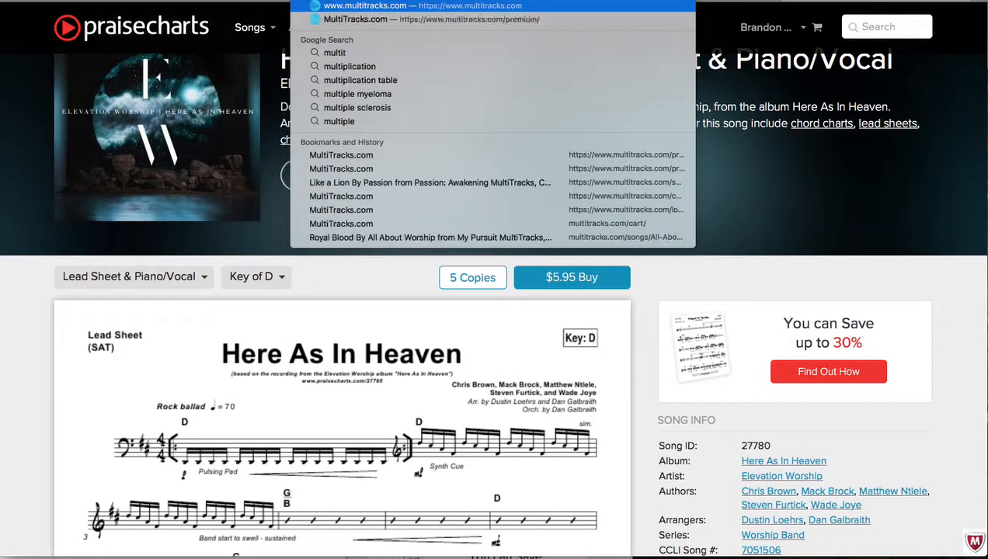
pyautogui.write('cks.com')
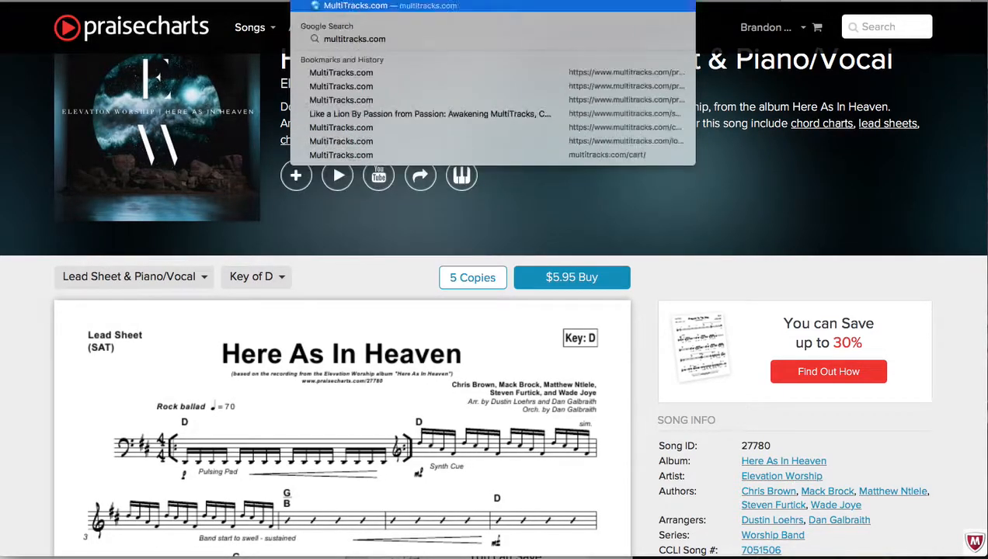
pyautogui.press('Return')
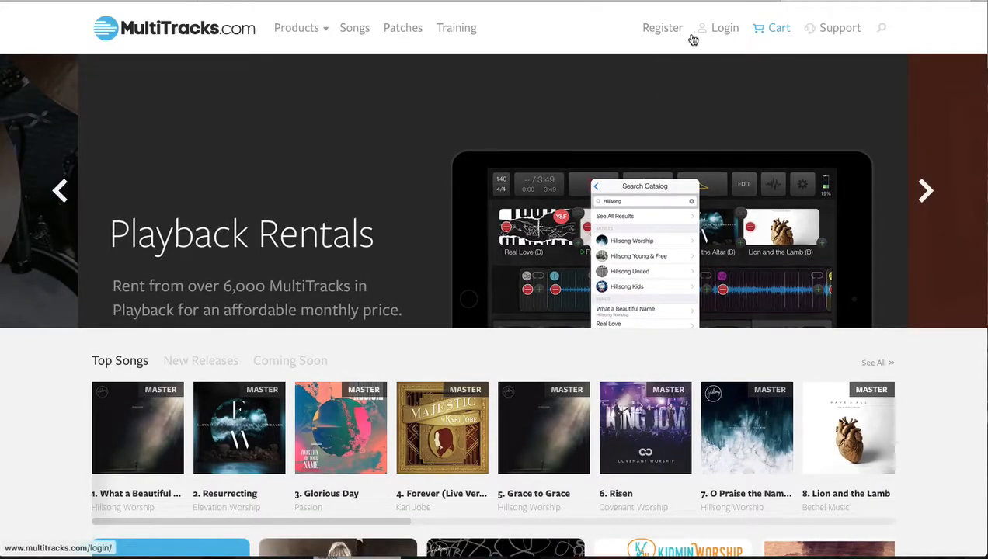
# - Search MultiTracks for "here as in heaven" and open the Elevation Worship song Here As In Heaven
pyautogui.click(877, 31)
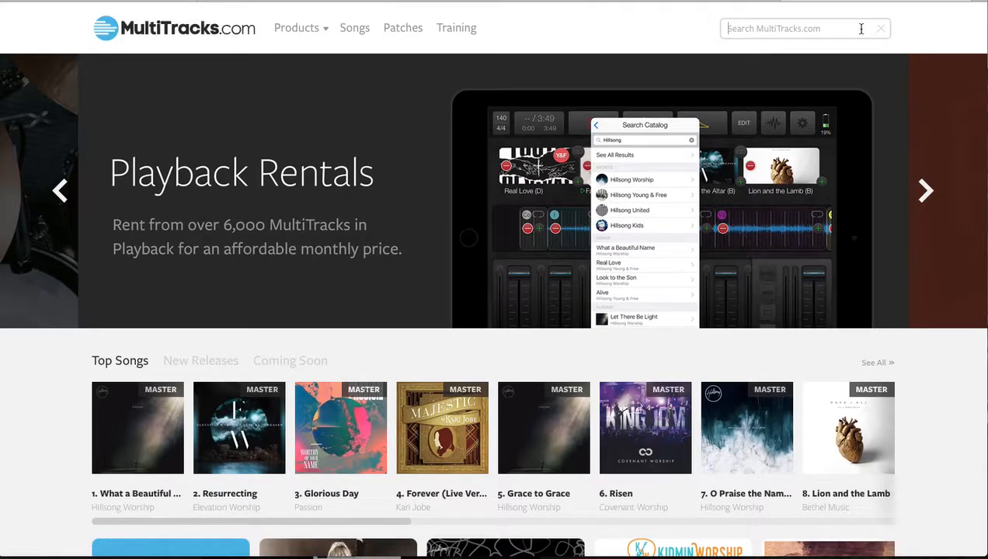
pyautogui.write('here as in heave')
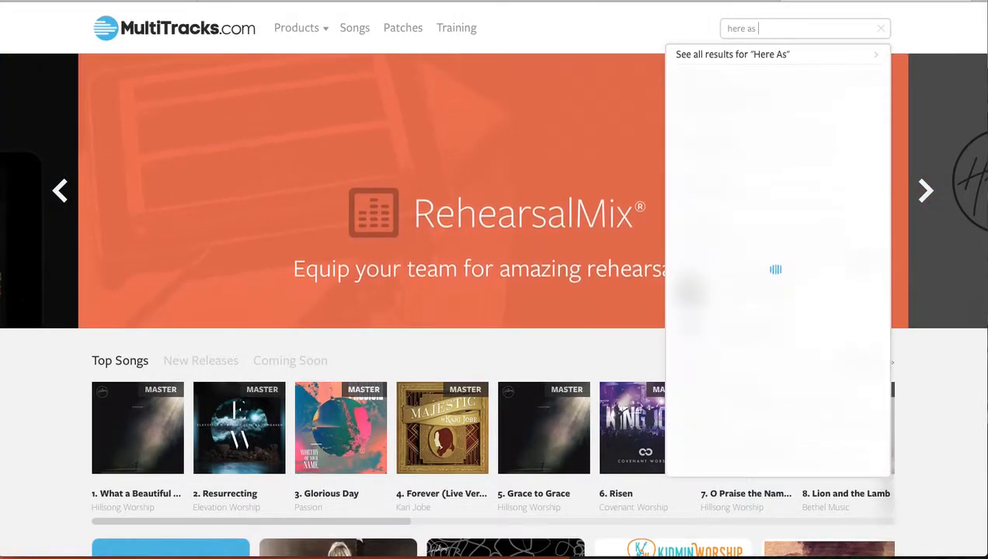
pyautogui.write('n')
pyautogui.press('Return')
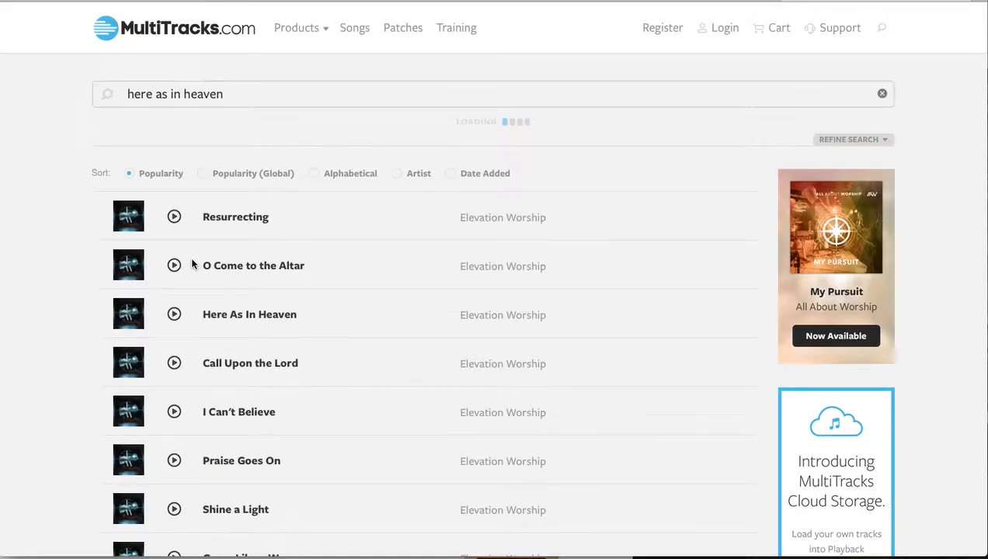
pyautogui.scroll(-1, 192, 265)
pyautogui.click(257, 262)
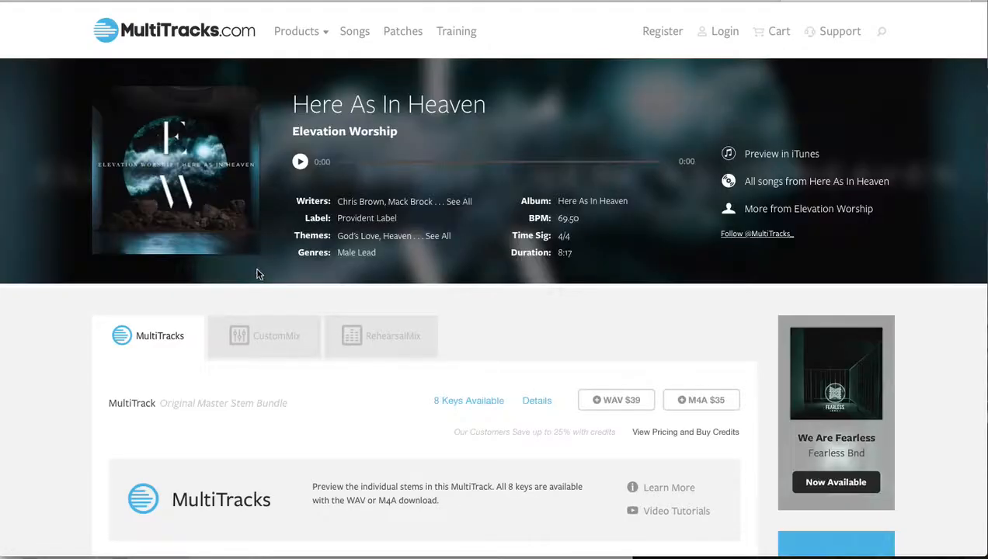
# - Check the song's tempo and key on MultiTracks, play a portion of the master track preview and pause it
pyautogui.scroll(-2, 259, 268)
pyautogui.scroll(-2, 259, 271)
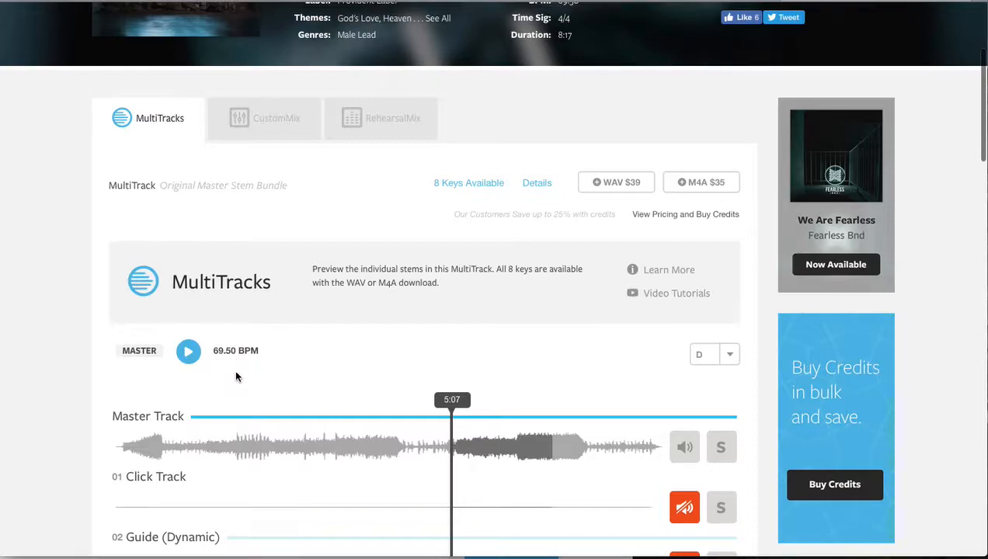
pyautogui.click(188, 354)
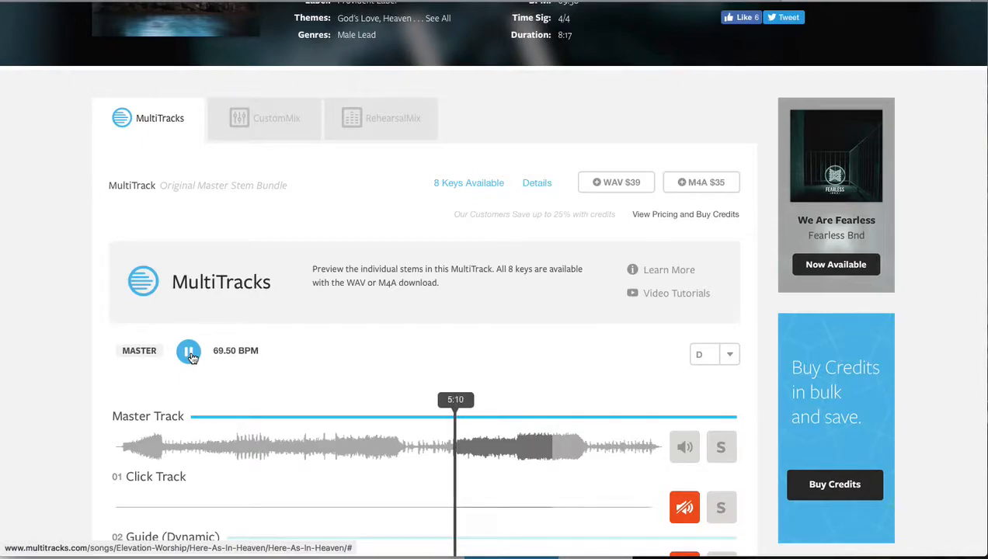
pyautogui.scroll(1, 192, 357)
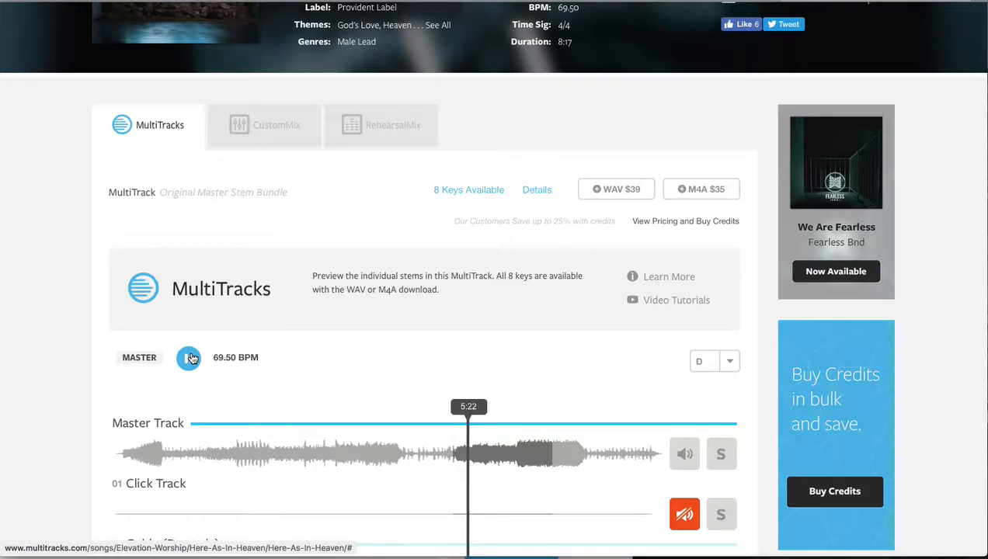
pyautogui.click(190, 358)
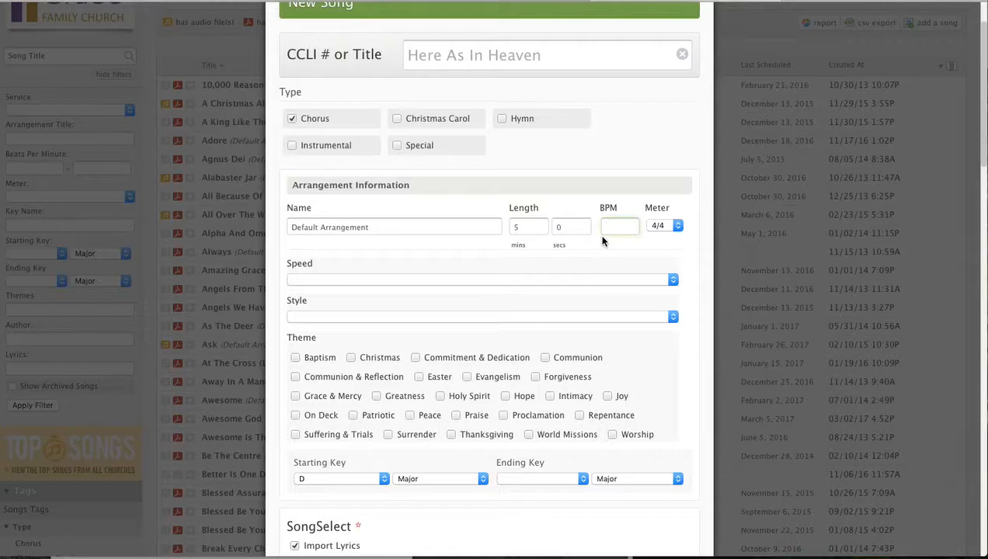
# - Back in Planning Center, set the new song's BPM to 69.50 and its speed to Medium, and view the style options
pyautogui.write('69.50')
pyautogui.click(671, 280)
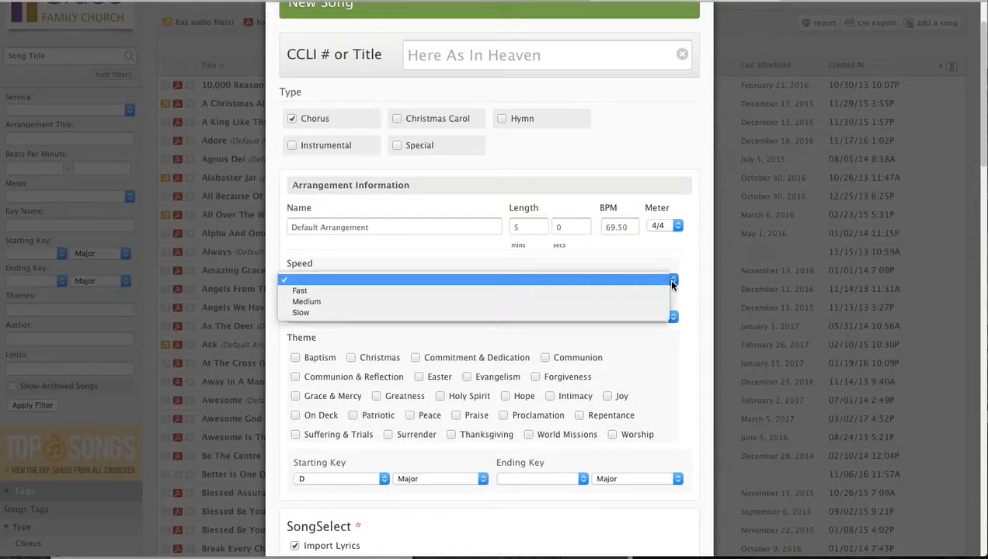
pyautogui.click(659, 300)
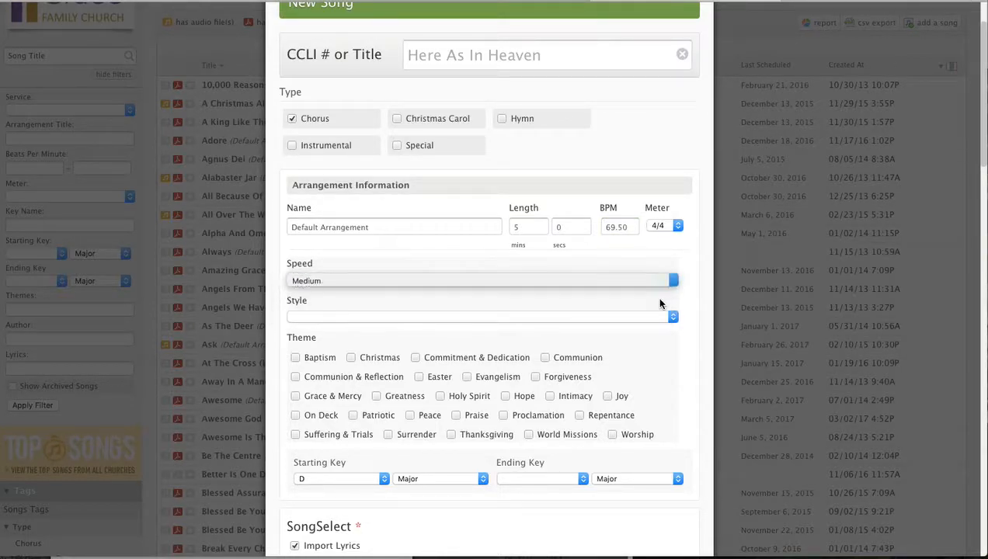
pyautogui.click(379, 318)
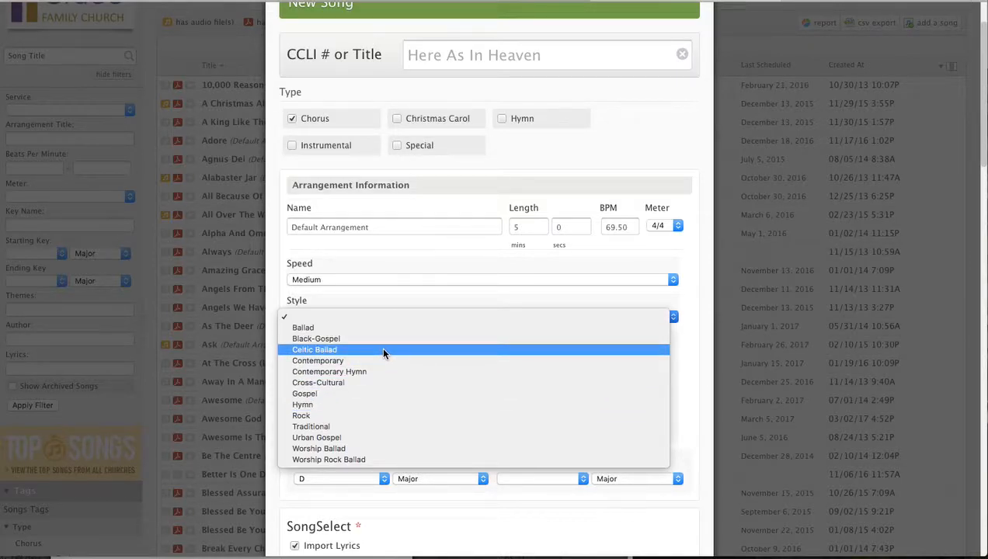
pyautogui.click(405, 259)
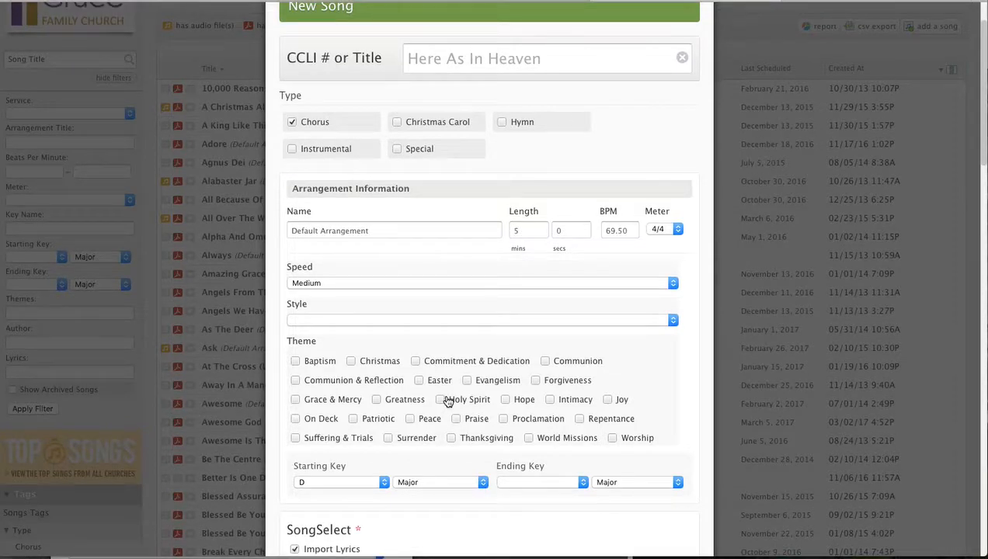
# - Review the theme, key and SongSelect import options of the new song, and cancel its creation
pyautogui.scroll(-1, 448, 401)
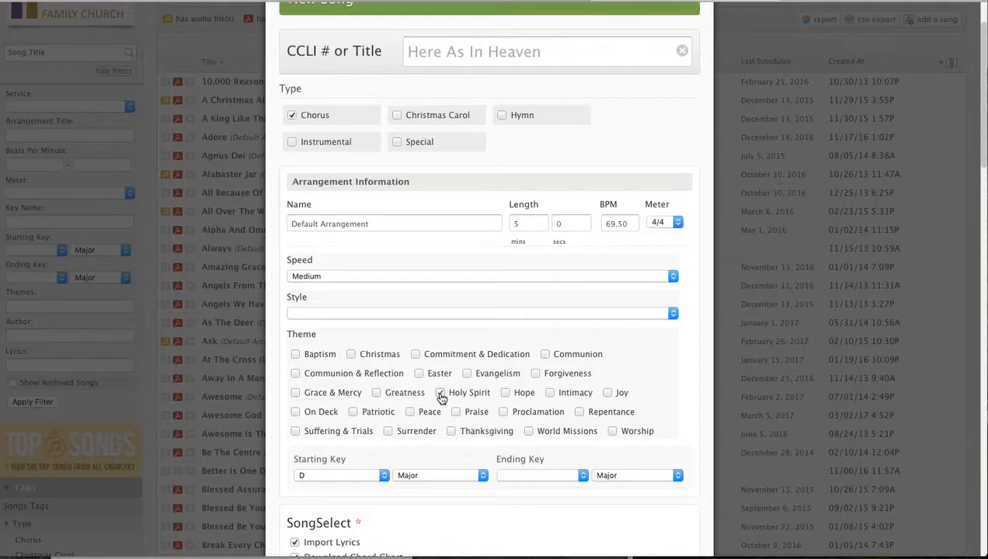
pyautogui.scroll(-3, 389, 458)
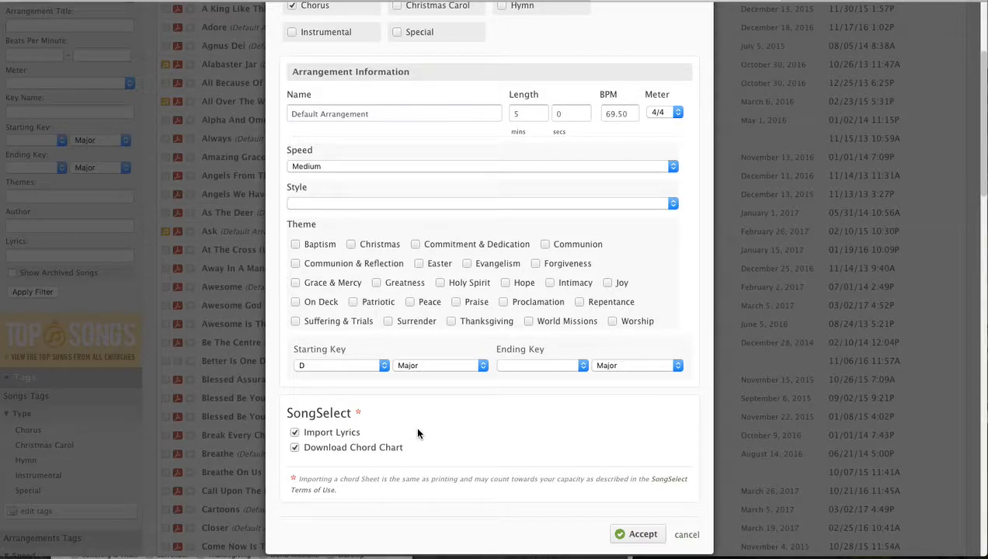
pyautogui.scroll(-1, 417, 433)
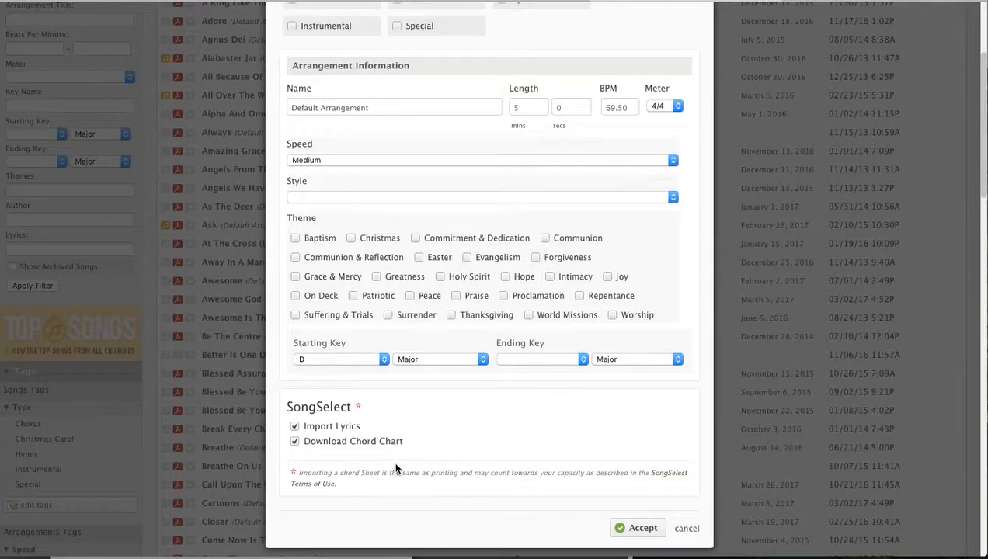
pyautogui.scroll(-3, 395, 467)
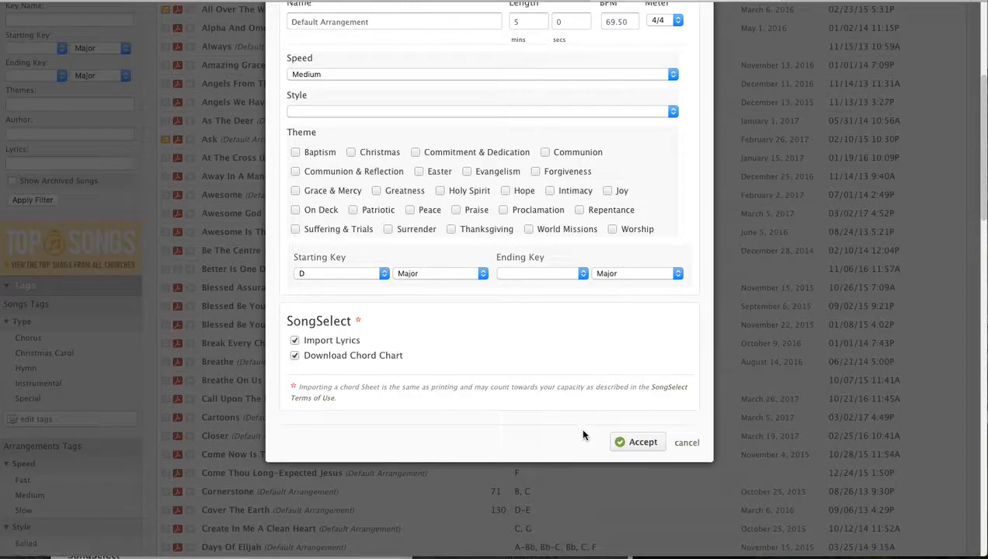
pyautogui.click(687, 443)
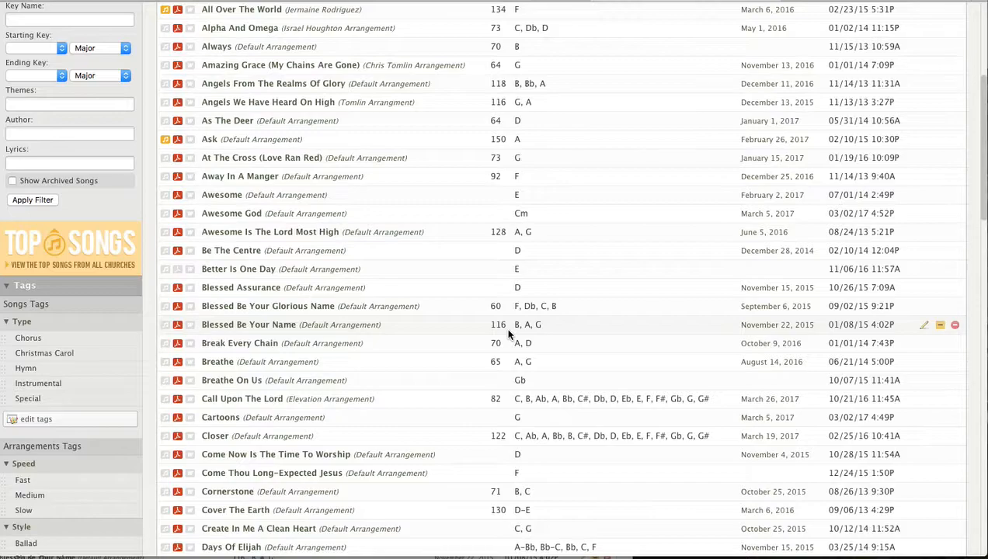
# - Leave the song library and return to the overview of service plans
pyautogui.scroll(5, 508, 334)
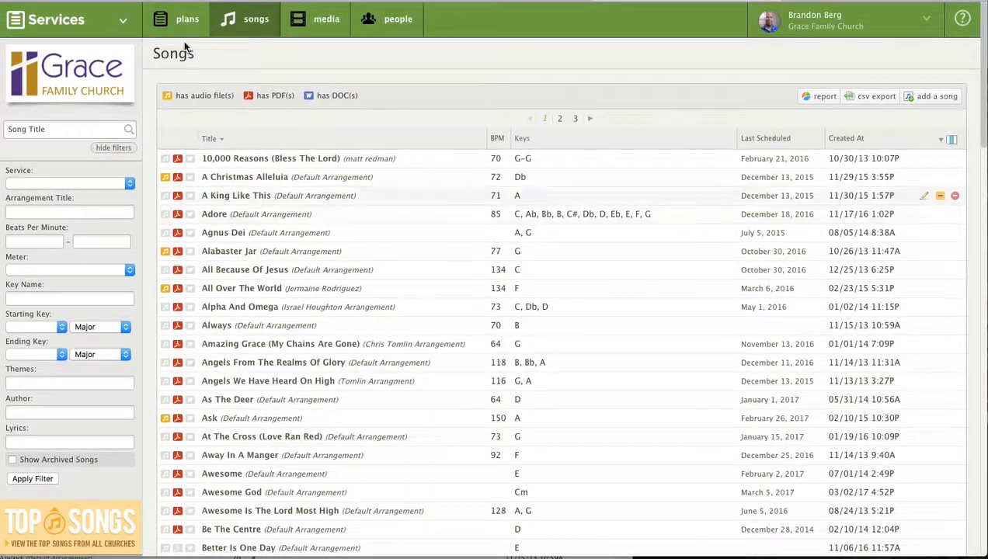
pyautogui.click(184, 38)
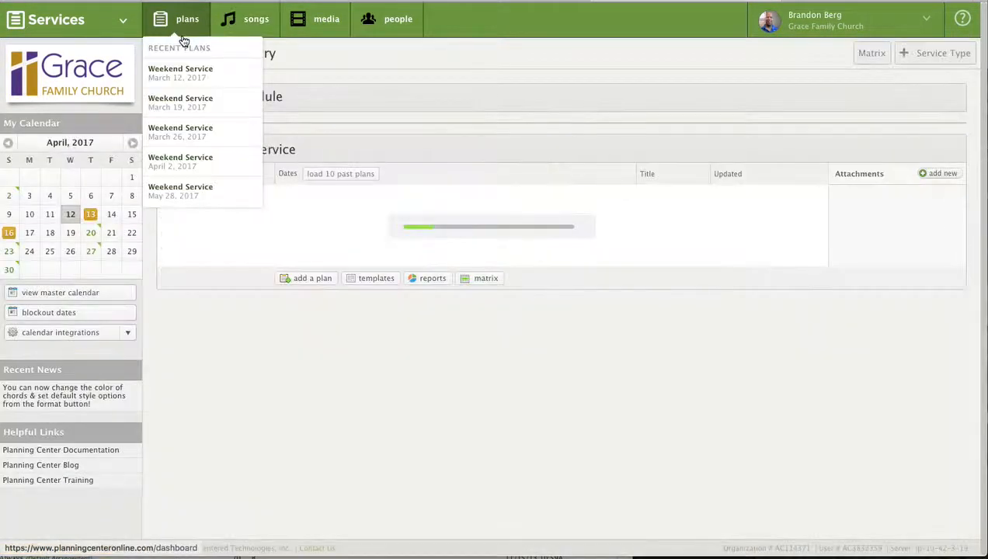